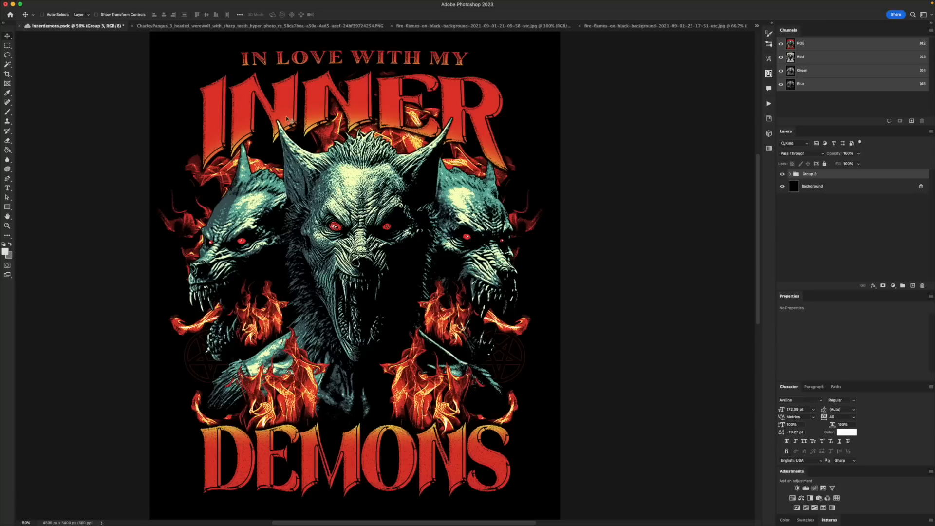
{"action": "left_click", "coordinate": [57, 2]}
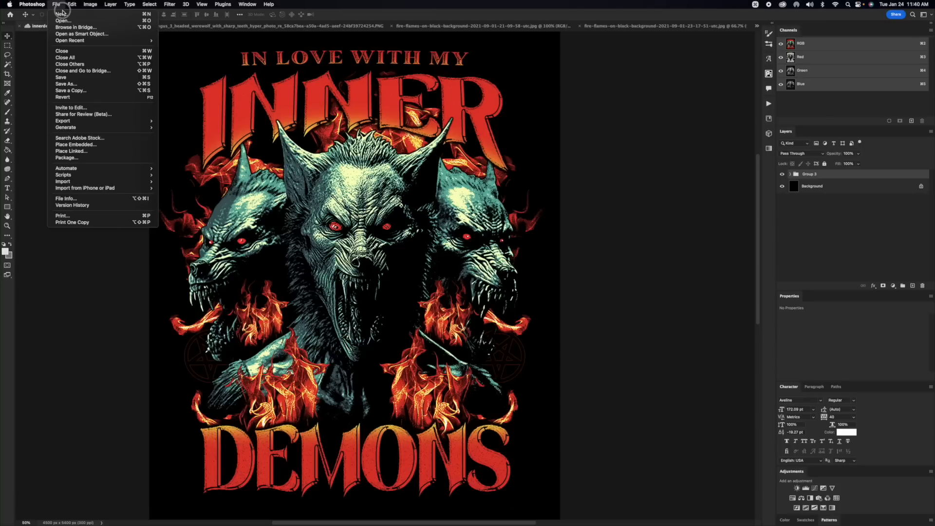
{"action": "left_click", "coordinate": [61, 14]}
{"action": "left_click", "coordinate": [508, 108]}
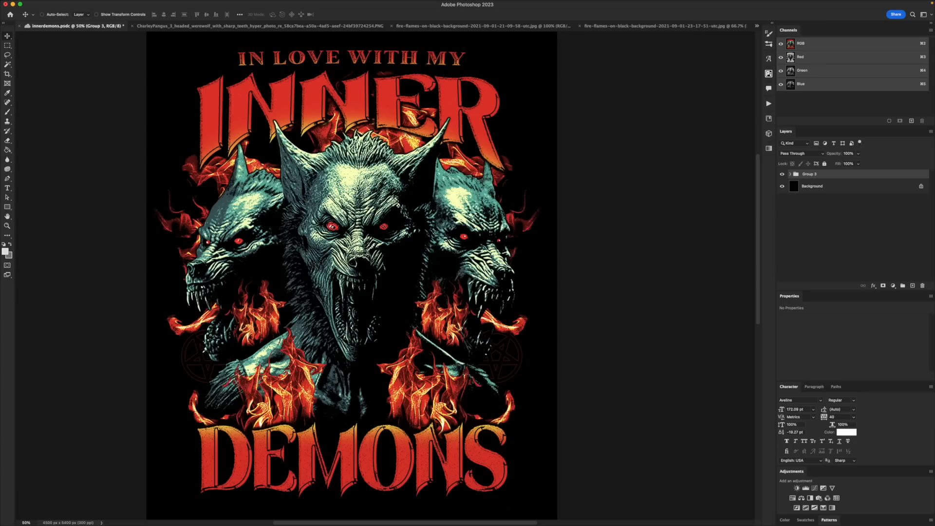
Rename the artwork group "original" and hide it so only the black background shows
{"action": "key", "text": "space"}
{"action": "left_click_drag", "start_coordinate": [626, 211], "coordinate": [622, 209]}
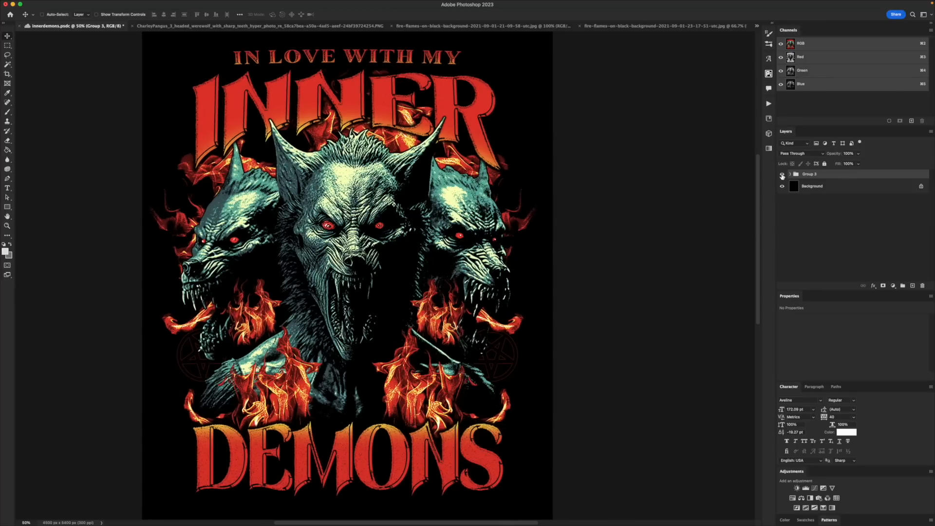
{"action": "type", "text": "original"}
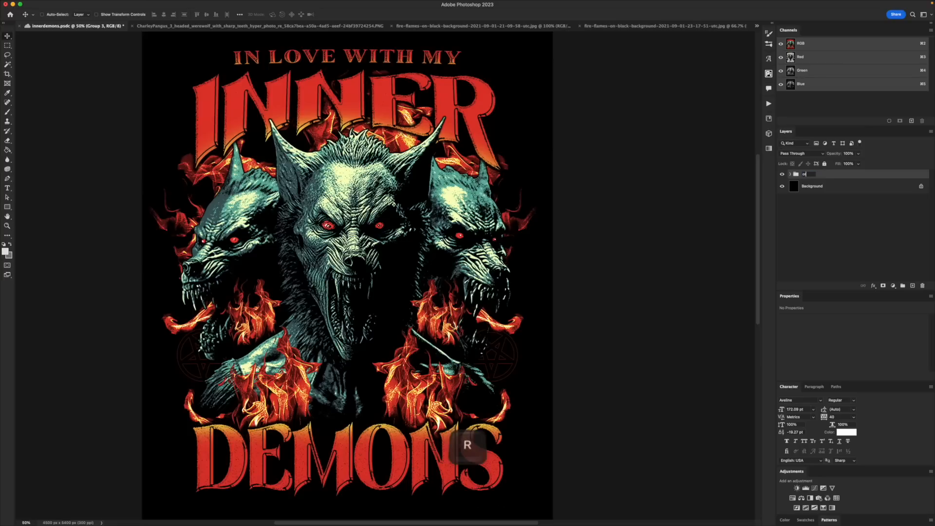
{"action": "key", "text": "Return"}
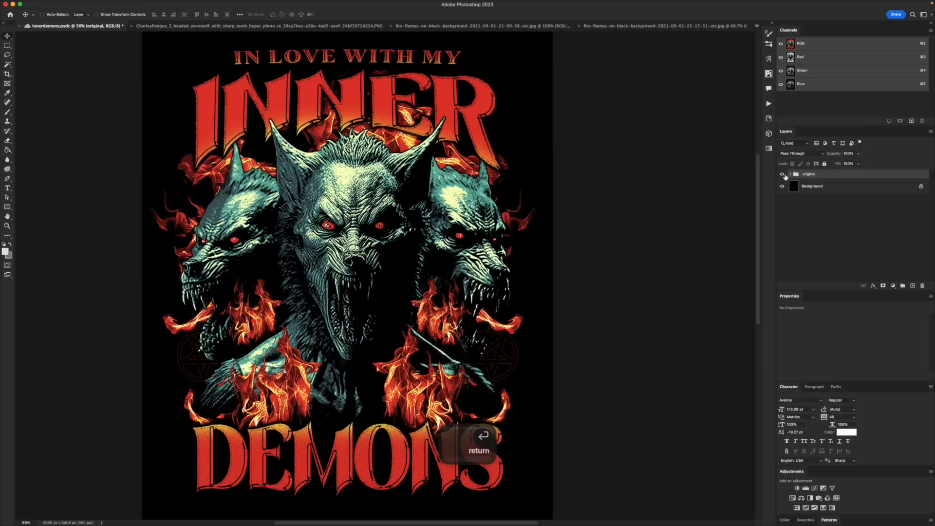
{"action": "left_click", "coordinate": [782, 174]}
Add the white text line "IN LOVE WITH ME" in the Aveline font at 72 pt
{"action": "key", "text": "t"}
{"action": "left_click", "coordinate": [278, 137]}
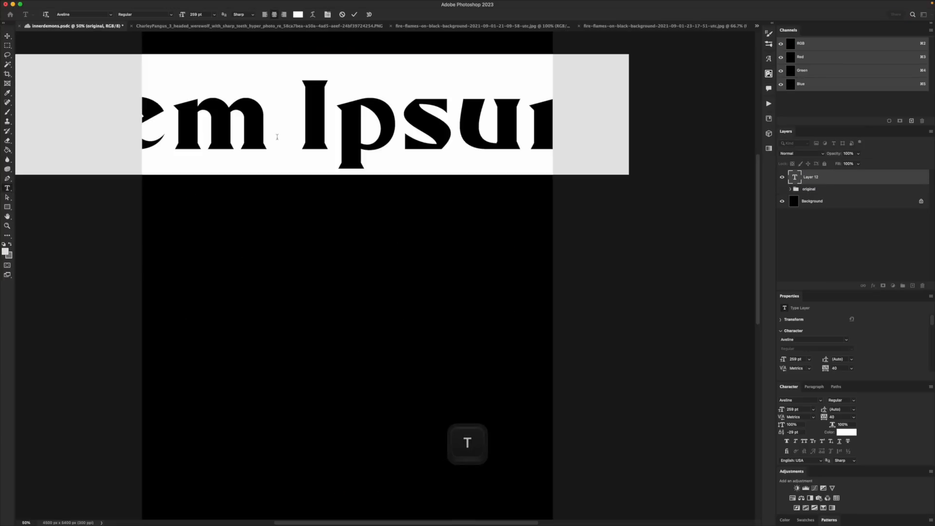
{"action": "type", "text": "IN LOVE WITH"}
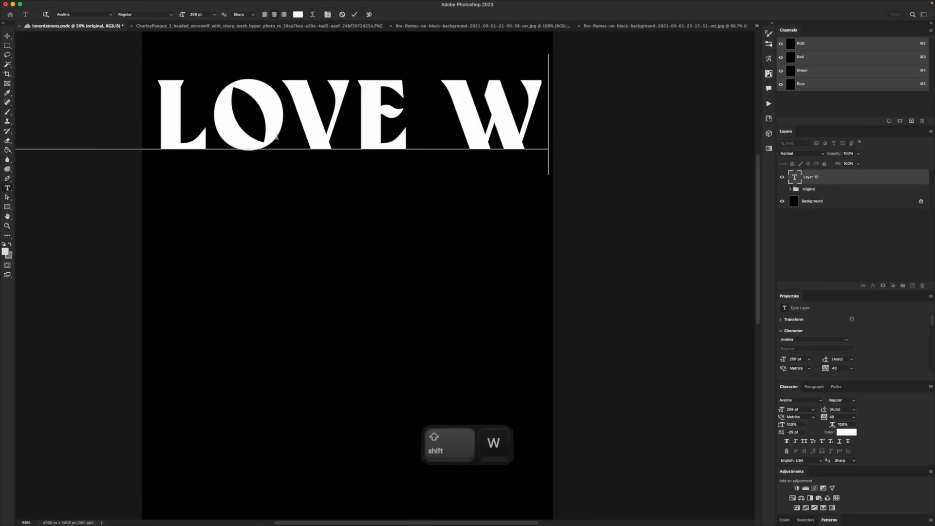
{"action": "key", "text": "super+a"}
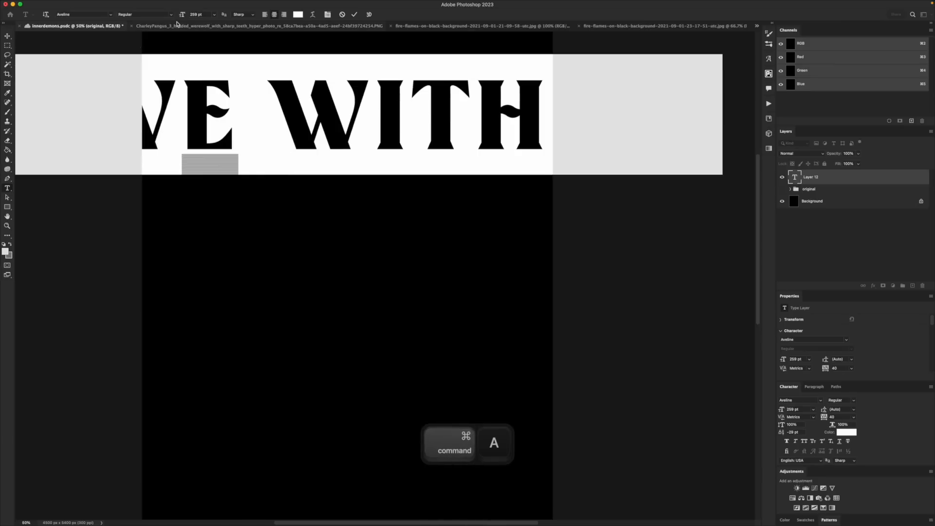
{"action": "left_click_drag", "start_coordinate": [182, 16], "coordinate": [105, 29]}
{"action": "key", "text": "super+Return"}
Move the text line near the top of the artboard and center it horizontally
{"action": "left_click_drag", "start_coordinate": [253, 99], "coordinate": [353, 61]}
{"action": "key", "text": "super+a"}
{"action": "left_click", "coordinate": [164, 15]}
{"action": "key", "text": "super+d"}
{"action": "left_click_drag", "start_coordinate": [381, 115], "coordinate": [382, 98]}
Duplicate the text line directly below, change the copy to INNER, and enlarge it to about 266 pt
{"action": "left_click_drag", "start_coordinate": [345, 73], "coordinate": [344, 105]}
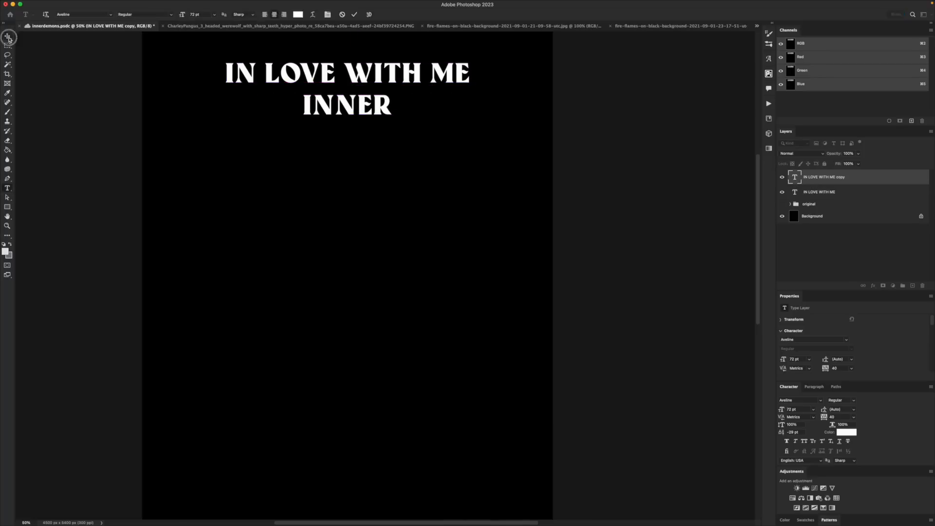
{"action": "left_click", "coordinate": [9, 38]}
{"action": "key", "text": "super+t"}
{"action": "left_click_drag", "start_coordinate": [392, 91], "coordinate": [509, 58]}
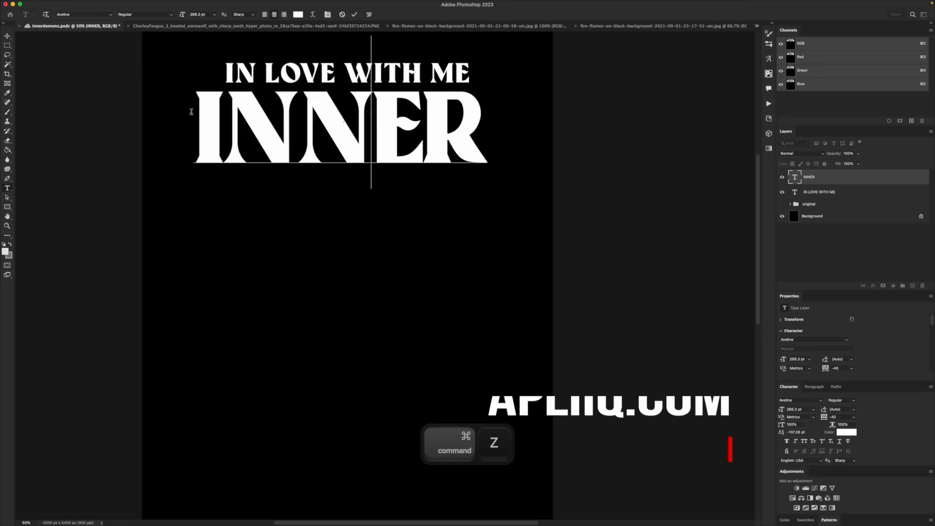
Adjust the kerning between the letters of INNER and correct the top line to read "IN LOVE WITH MY"
{"action": "key", "text": "super+z"}
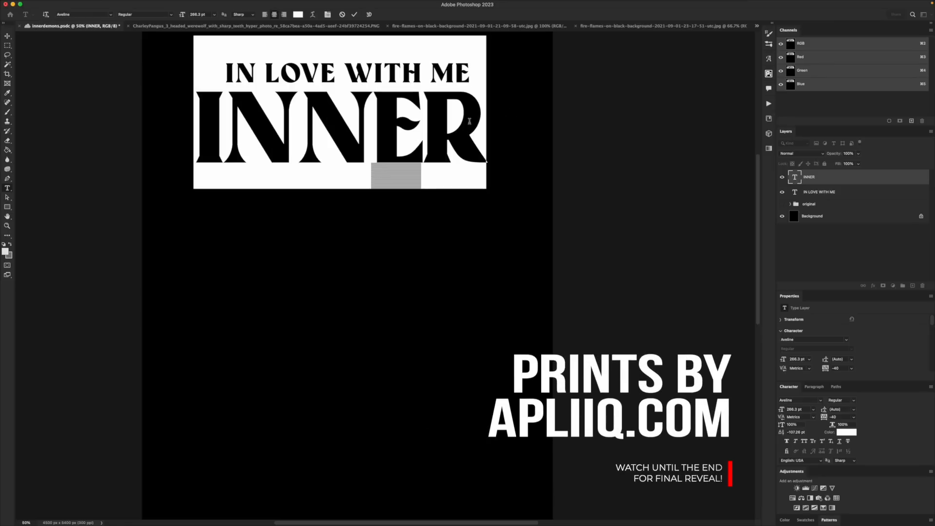
{"action": "key", "text": "alt+Left"}
{"action": "key", "text": "alt+Left"}
{"action": "key", "text": "alt+Right"}
{"action": "key", "text": "alt+Right"}
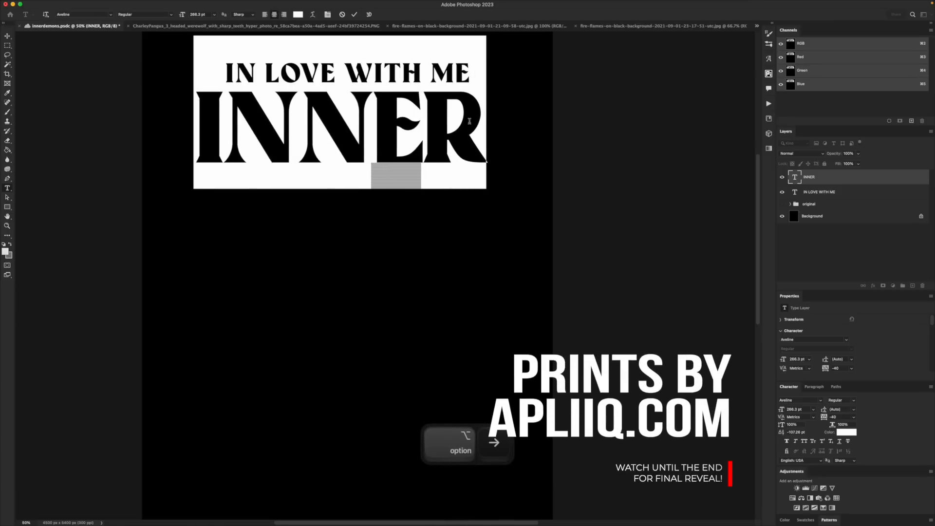
{"action": "key", "text": "super+Return"}
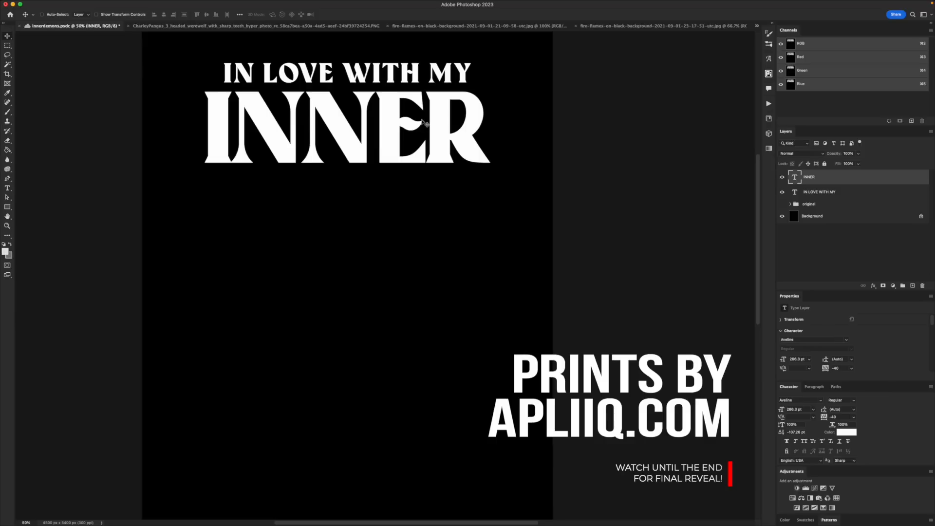
Duplicate INNER straight down to the lower part of the artboard and change the copy to DEMONS
{"action": "key", "text": "alt"}
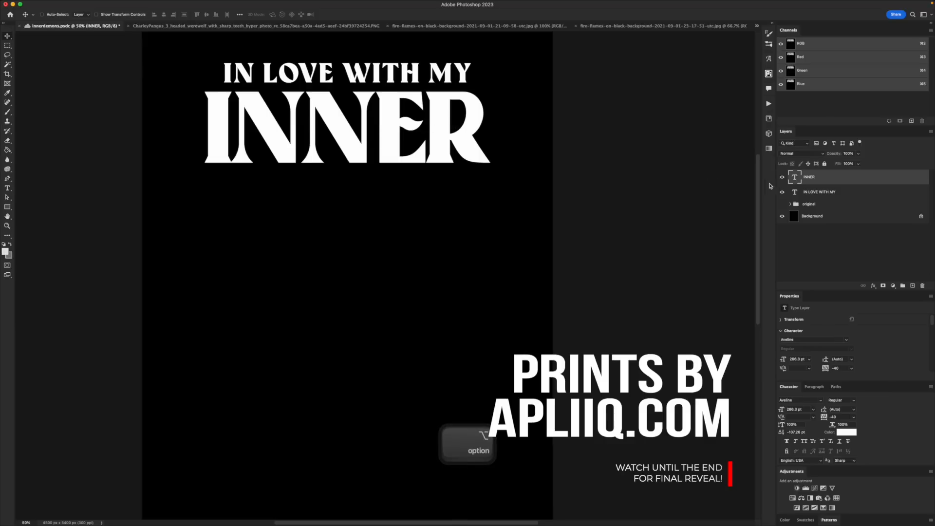
{"action": "left_click_drag", "start_coordinate": [347, 124], "coordinate": [347, 418]}
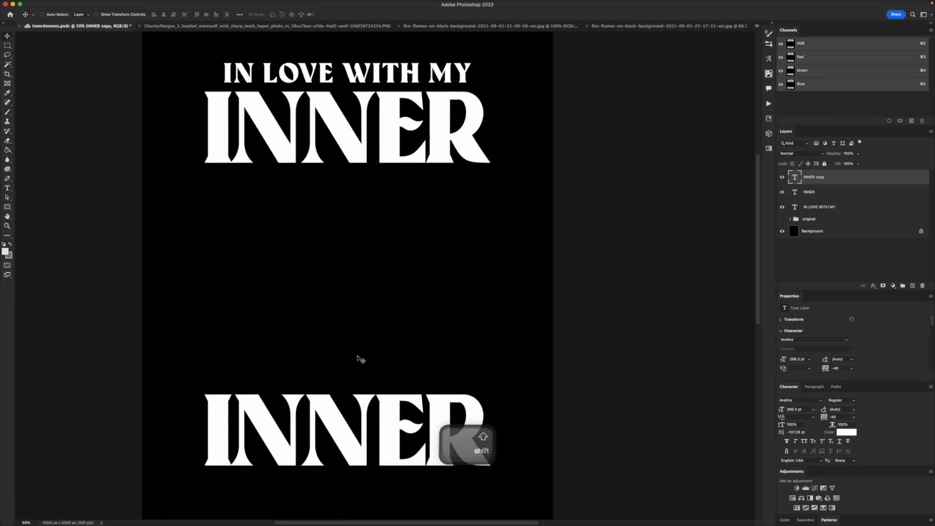
{"action": "scroll", "coordinate": [360, 353], "scroll_direction": "down", "scroll_amount": 3}
{"action": "key", "text": "t"}
{"action": "double_click", "coordinate": [359, 363]}
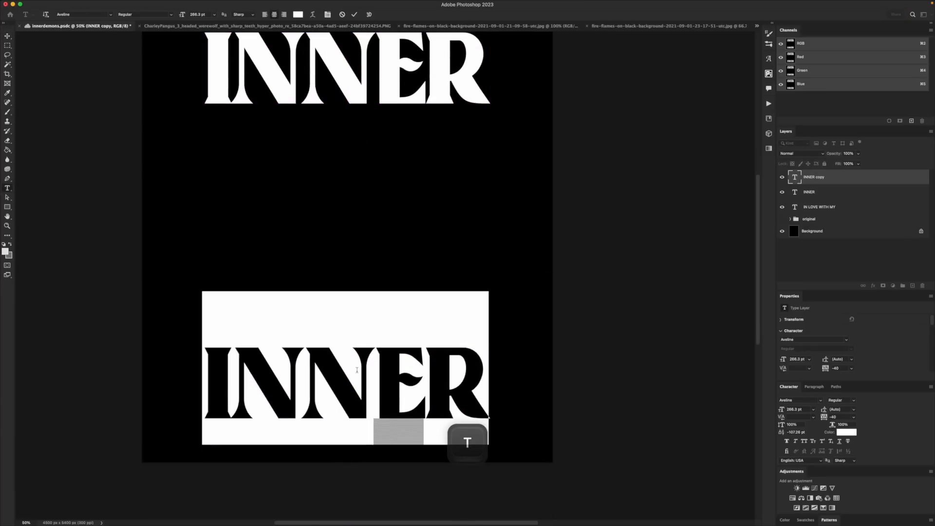
{"action": "type", "text": "DEMONS"}
{"action": "key", "text": "super+Return"}
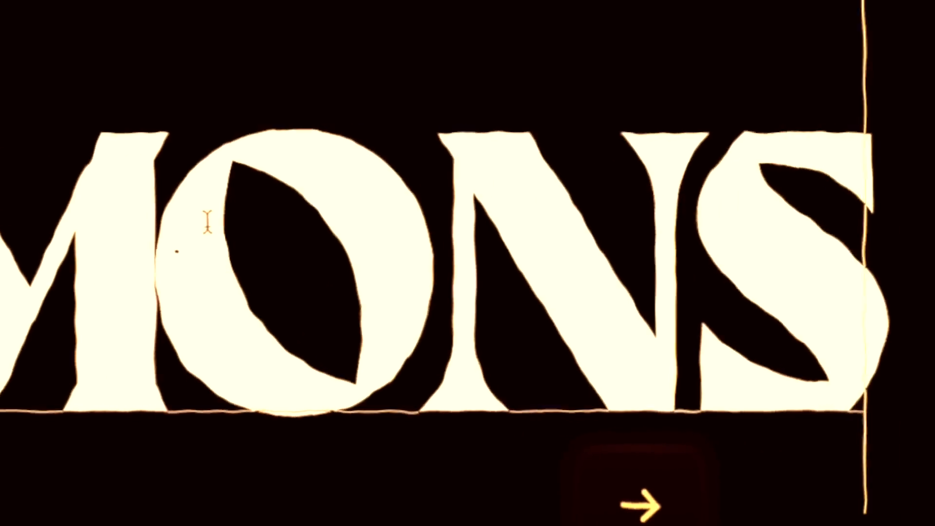
Kern the letters of DEMONS with a tracking of -80 and center the word horizontally on the artboard
{"action": "key", "text": "Left"}
{"action": "key", "text": "Left"}
{"action": "key", "text": "Left"}
{"action": "key", "text": "Left"}
{"action": "key", "text": "alt+Left"}
{"action": "key", "text": "alt+Right"}
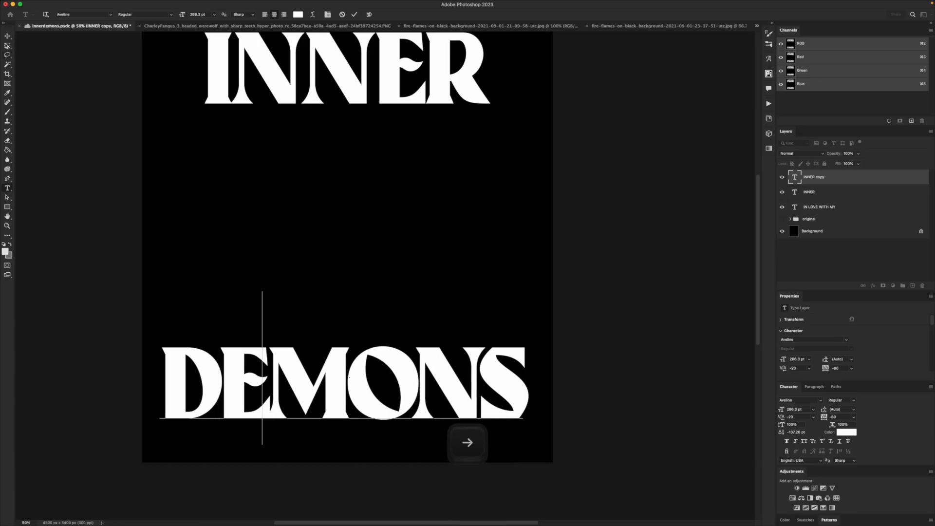
{"action": "key", "text": "super+Return"}
{"action": "key", "text": "super+a"}
{"action": "key", "text": "super+d"}
Compare the new text with the finished artwork by toggling the visibility of the three text layers and the original group
{"action": "left_click_drag", "start_coordinate": [389, 146], "coordinate": [411, 223]}
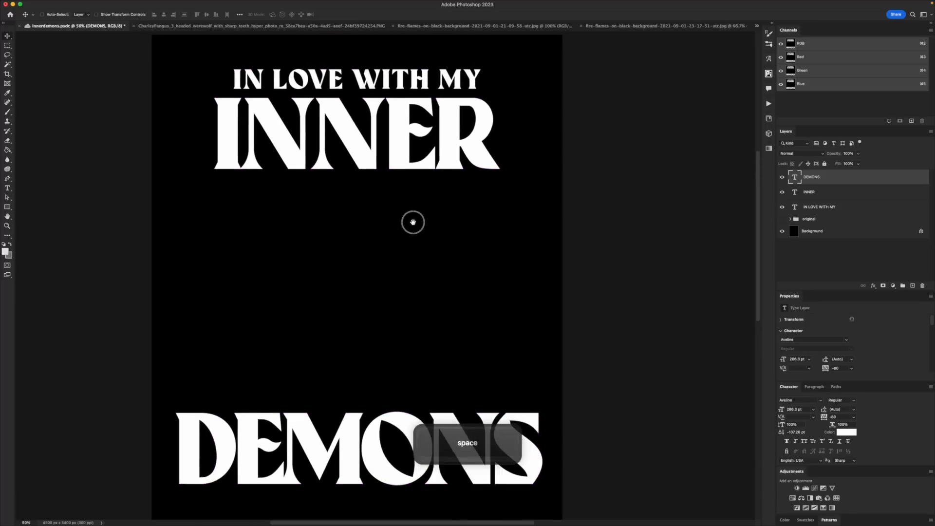
{"action": "left_click", "coordinate": [782, 177]}
{"action": "left_click", "coordinate": [782, 191]}
{"action": "left_click", "coordinate": [782, 207]}
{"action": "left_click", "coordinate": [782, 219]}
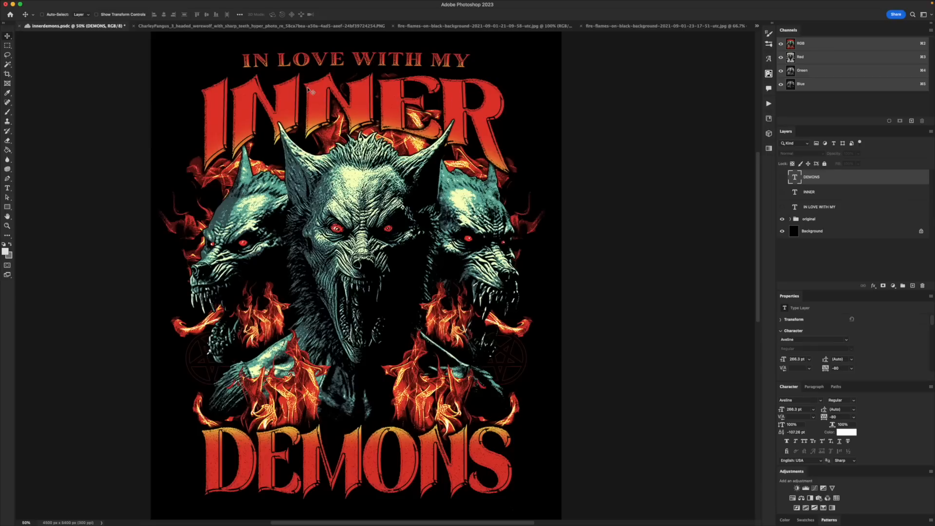
{"action": "left_click", "coordinate": [781, 219]}
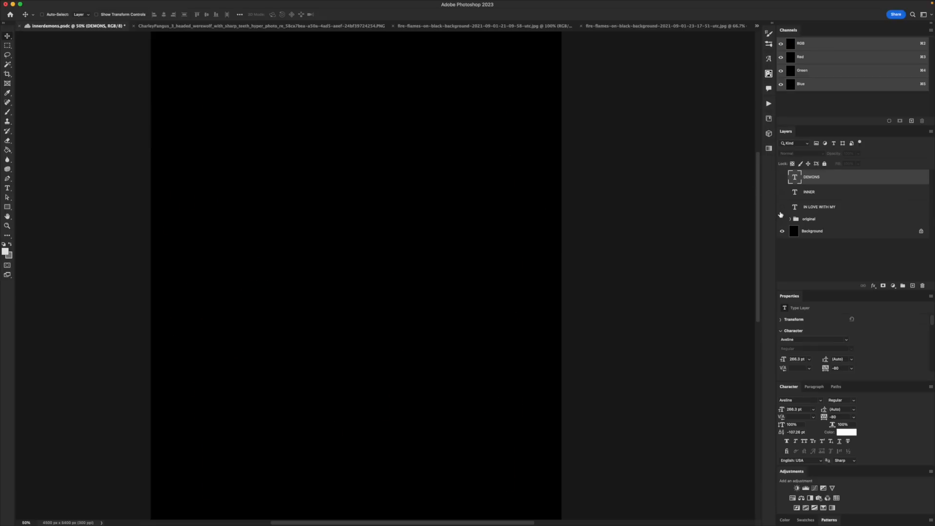
{"action": "left_click", "coordinate": [781, 206]}
{"action": "left_click", "coordinate": [782, 193]}
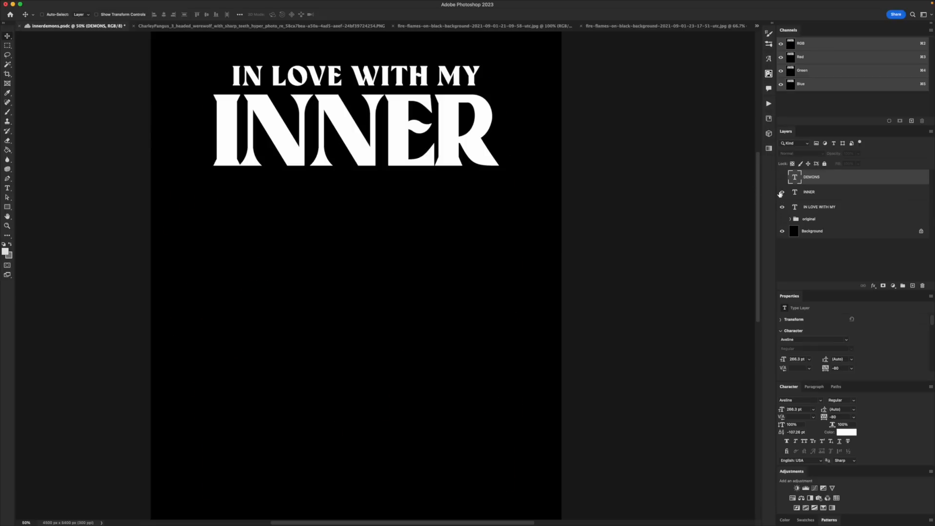
{"action": "left_click", "coordinate": [782, 177]}
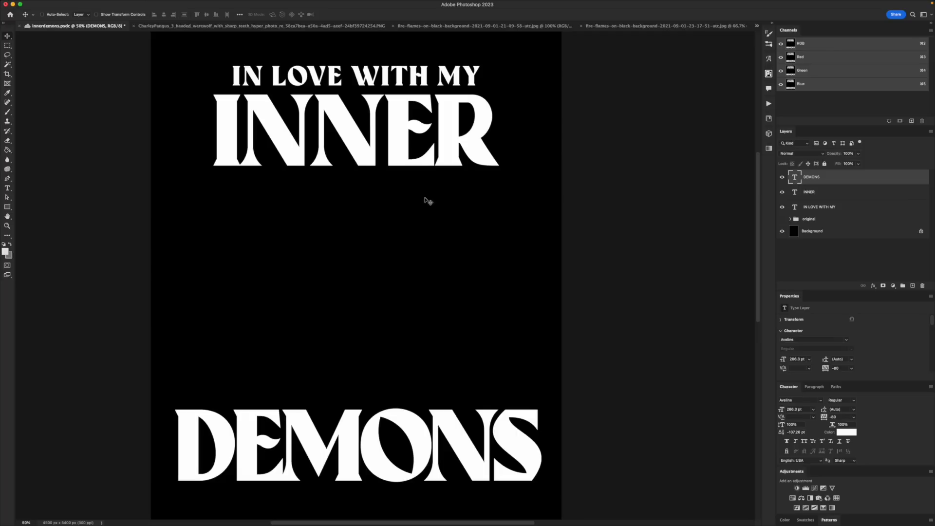
Select the INNER and IN LOVE WITH MY layers together and move them slightly higher on the artboard
{"action": "left_click", "coordinate": [827, 193]}
{"action": "left_click", "coordinate": [825, 207], "text": "shift"}
{"action": "left_click_drag", "start_coordinate": [412, 166], "coordinate": [414, 148]}
{"action": "key", "text": "space"}
{"action": "key", "text": "space"}
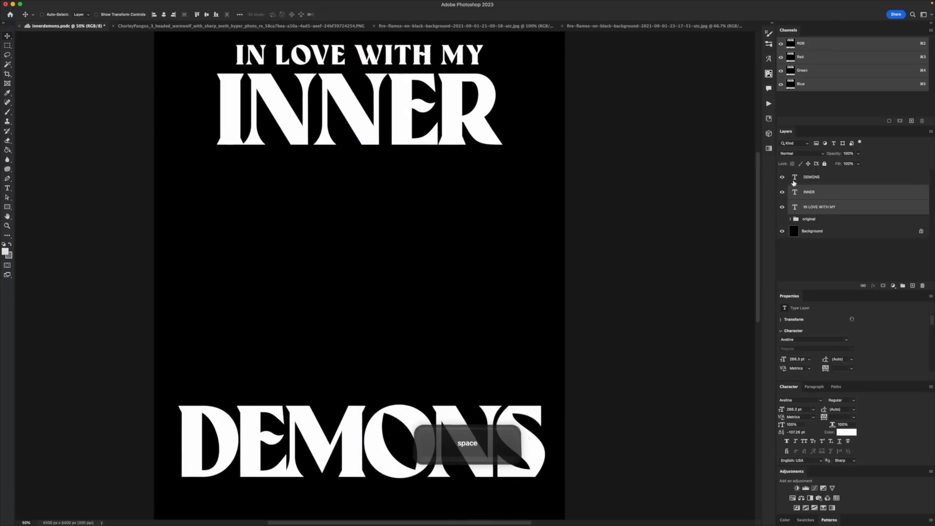
Warp the INNER text with the Arc Lower style, bending its lower edge upward to about -37%
{"action": "left_click", "coordinate": [828, 199]}
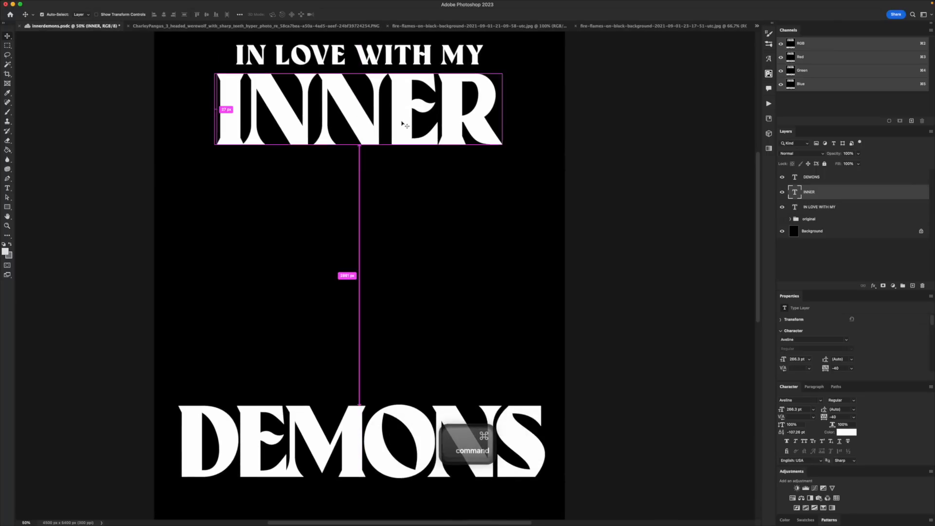
{"action": "key", "text": "ctrl+t"}
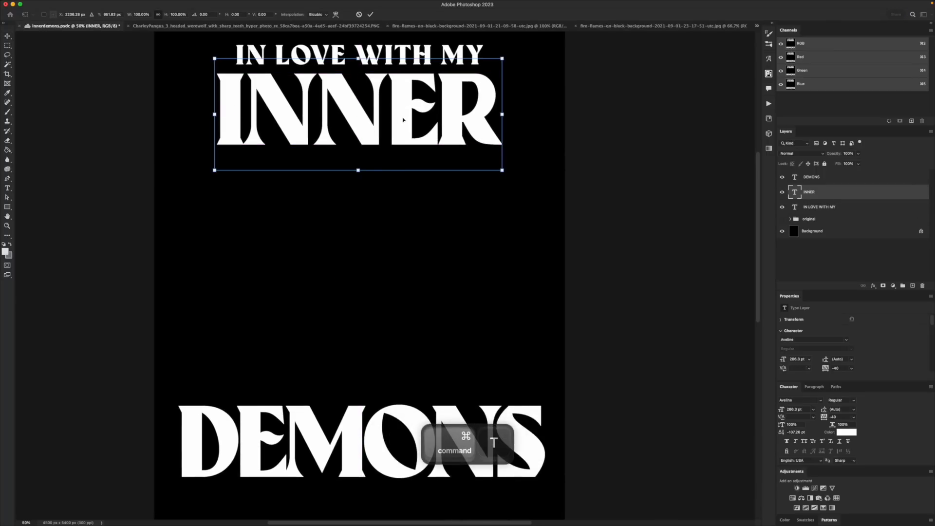
{"action": "right_click", "coordinate": [403, 119]}
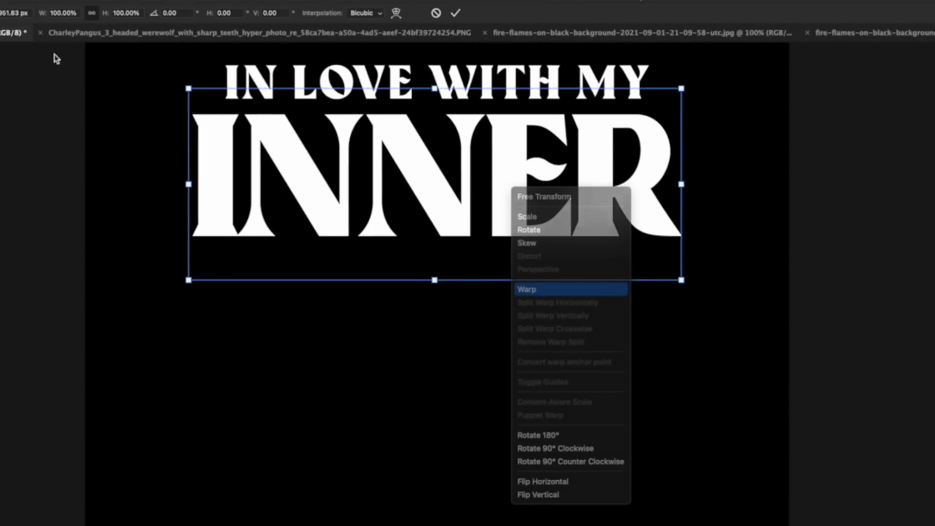
{"action": "left_click", "coordinate": [531, 289]}
{"action": "left_click", "coordinate": [105, 14]}
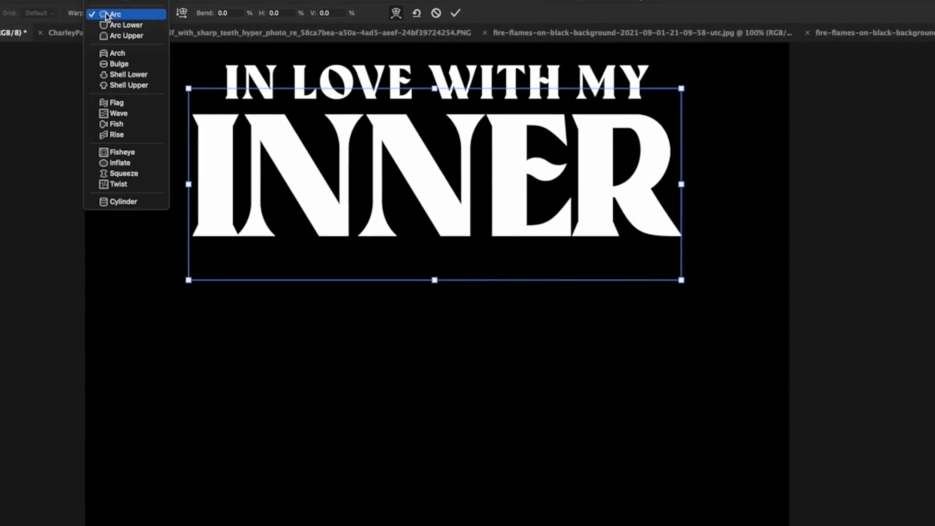
{"action": "left_click", "coordinate": [122, 25]}
{"action": "left_click_drag", "start_coordinate": [434, 383], "coordinate": [434, 209]}
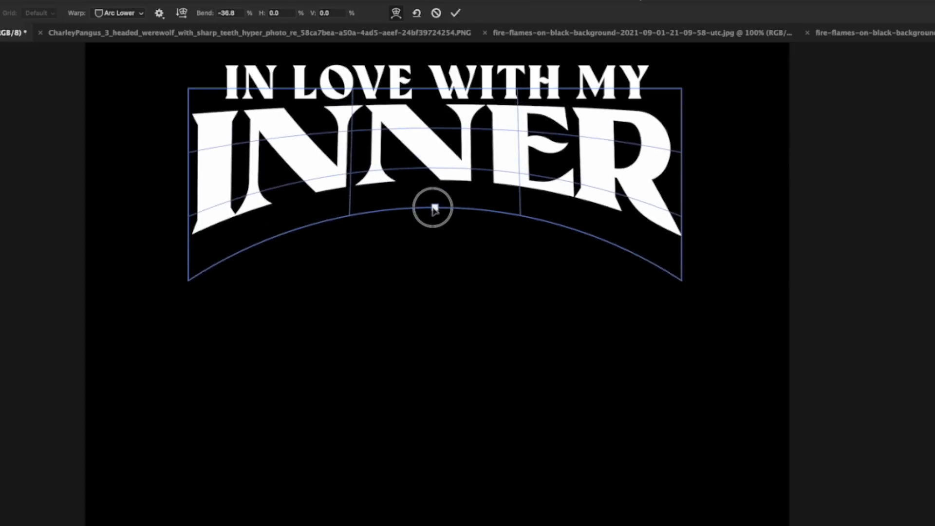
Stretch the warped INNER text to about 107% of its height and nudge it slightly under the top line
{"action": "key", "text": "super+z"}
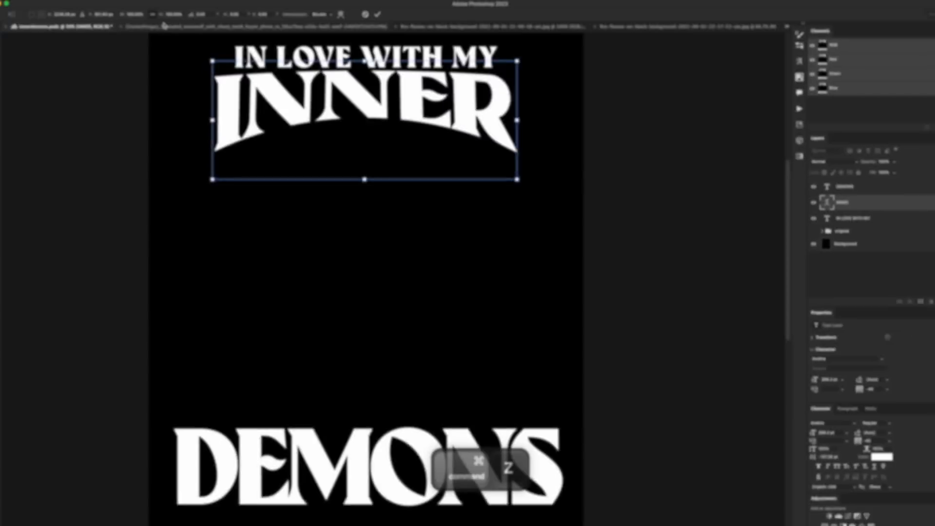
{"action": "left_click_drag", "start_coordinate": [355, 172], "coordinate": [351, 179]}
{"action": "left_click_drag", "start_coordinate": [502, 118], "coordinate": [530, 118]}
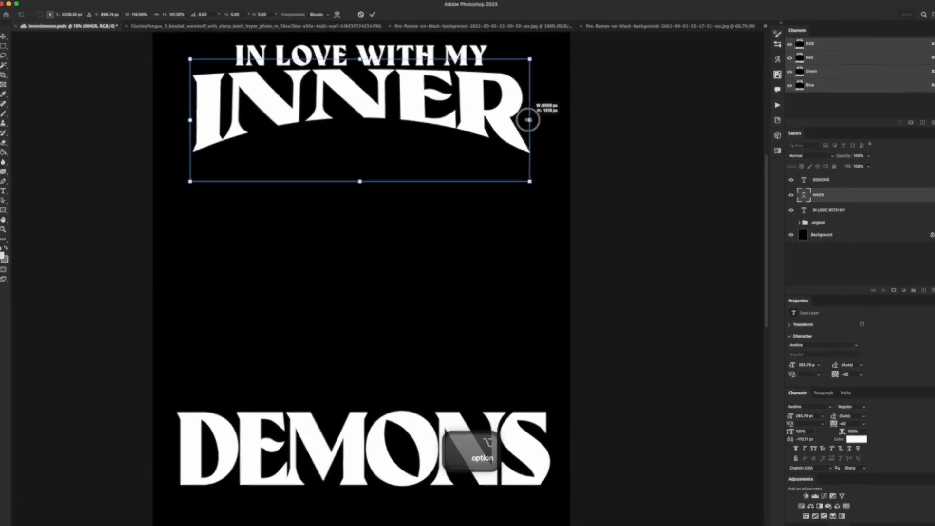
{"action": "key", "text": "super+z"}
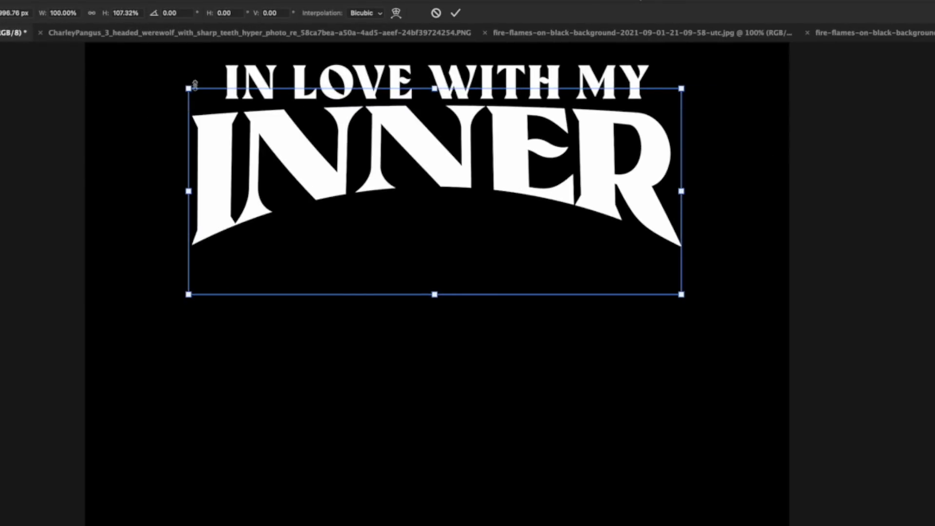
{"action": "left_click_drag", "start_coordinate": [457, 213], "coordinate": [453, 214]}
{"action": "key", "text": "Return"}
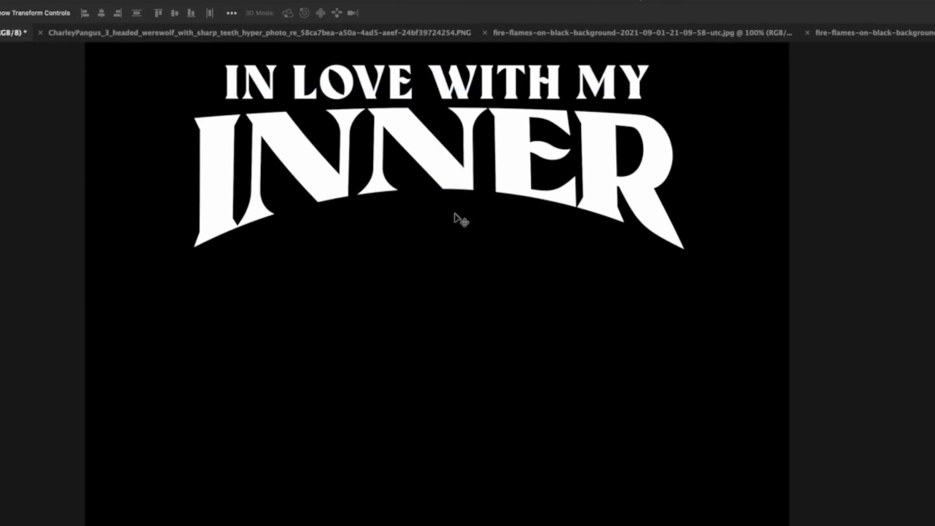
Widen the warped INNER text symmetrically about its center so it extends past the top line on both sides
{"action": "left_click_drag", "start_coordinate": [512, 198], "coordinate": [510, 202]}
{"action": "key", "text": "super+t"}
{"action": "left_click_drag", "start_coordinate": [503, 122], "coordinate": [519, 123]}
{"action": "left_click_drag", "start_coordinate": [519, 123], "coordinate": [522, 122], "text": "alt"}
{"action": "key", "text": "Return"}
{"action": "left_click_drag", "start_coordinate": [394, 196], "coordinate": [397, 190]}
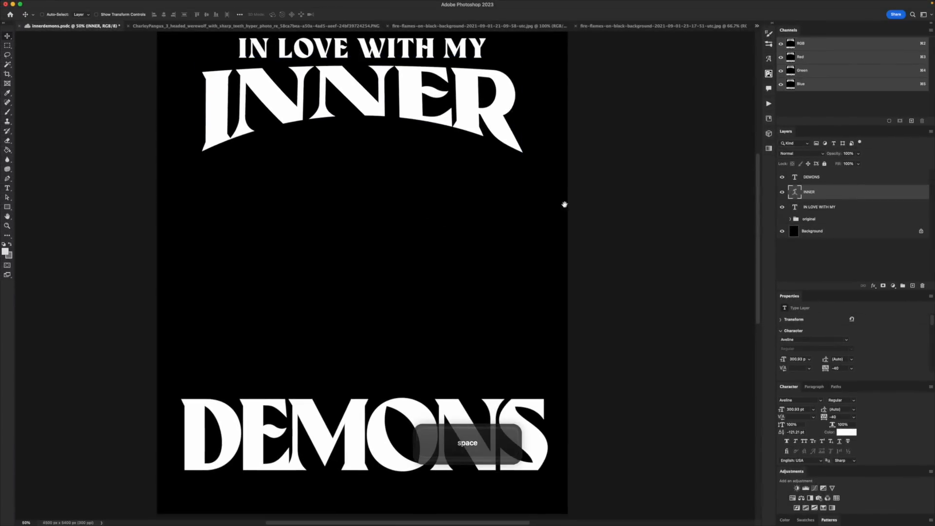
Shrink the DEMONS text to about 88% width and 95% height so it roughly matches the width of INNER
{"action": "left_click", "coordinate": [823, 177]}
{"action": "left_click_drag", "start_coordinate": [472, 282], "coordinate": [476, 286]}
{"action": "key", "text": "super+t"}
{"action": "mouse_move", "coordinate": [546, 445]}
{"action": "left_mouse_down", "text": "alt"}
{"action": "mouse_move", "coordinate": [520, 449]}
{"action": "mouse_move", "coordinate": [529, 447]}
{"action": "left_mouse_up", "text": "alt"}
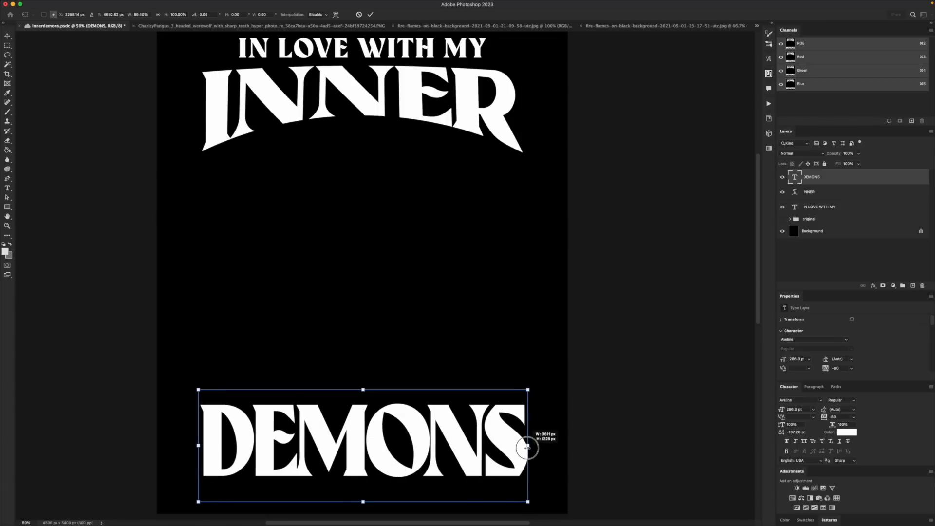
{"action": "left_click_drag", "start_coordinate": [200, 445], "coordinate": [203, 445]}
{"action": "left_click_drag", "start_coordinate": [367, 388], "coordinate": [367, 390], "text": "alt"}
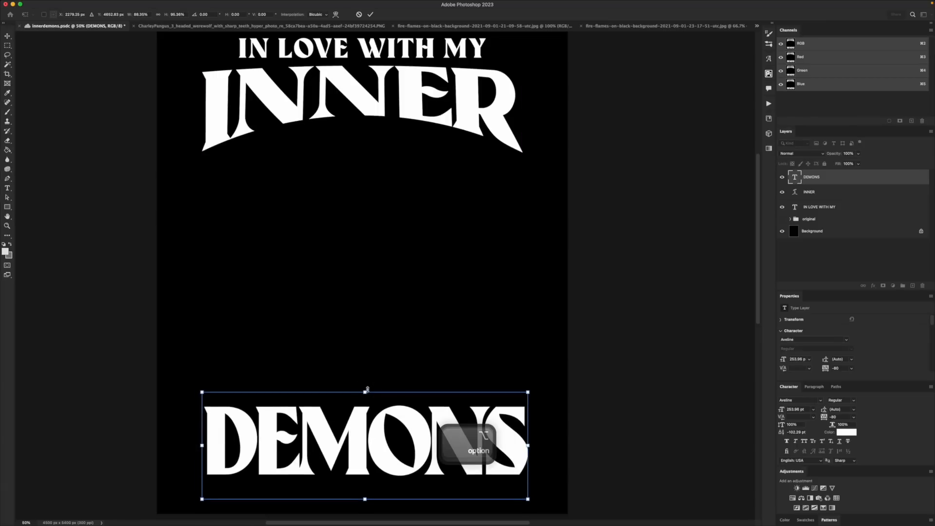
{"action": "key", "text": "Return"}
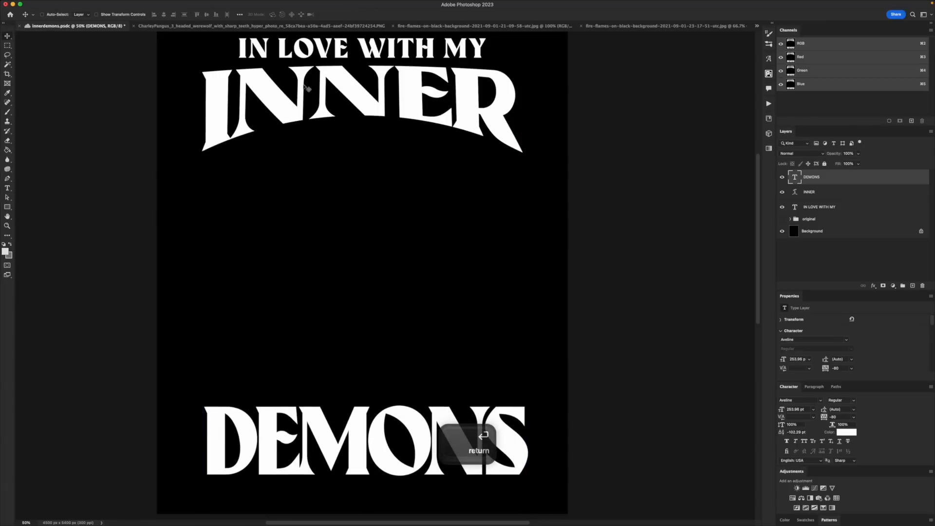
Group the DEMONS, INNER and IN LOVE WITH MY layers and name the group "text"
{"action": "key", "text": "space"}
{"action": "left_click_drag", "start_coordinate": [494, 285], "coordinate": [491, 298]}
{"action": "key", "text": "space"}
{"action": "left_click_drag", "start_coordinate": [450, 246], "coordinate": [451, 242]}
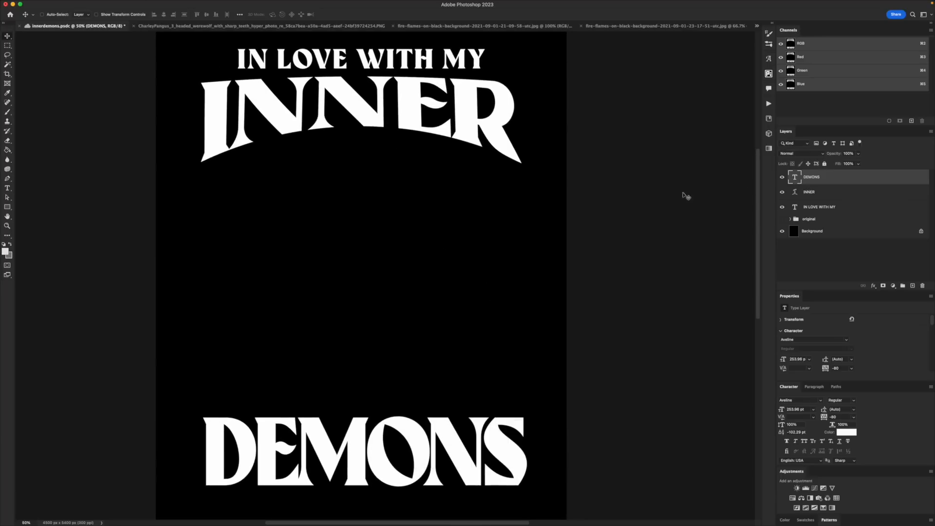
{"action": "left_click", "coordinate": [836, 207], "text": "shift"}
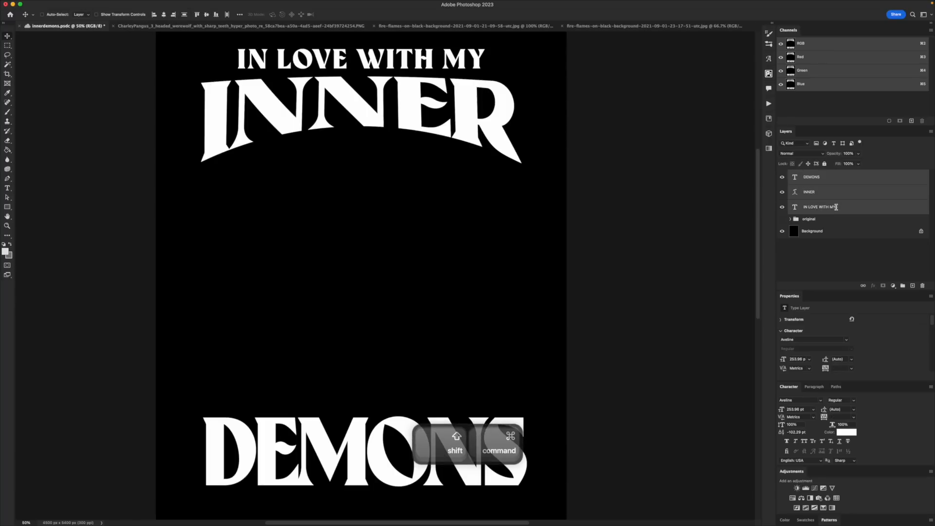
{"action": "left_click", "coordinate": [835, 177]}
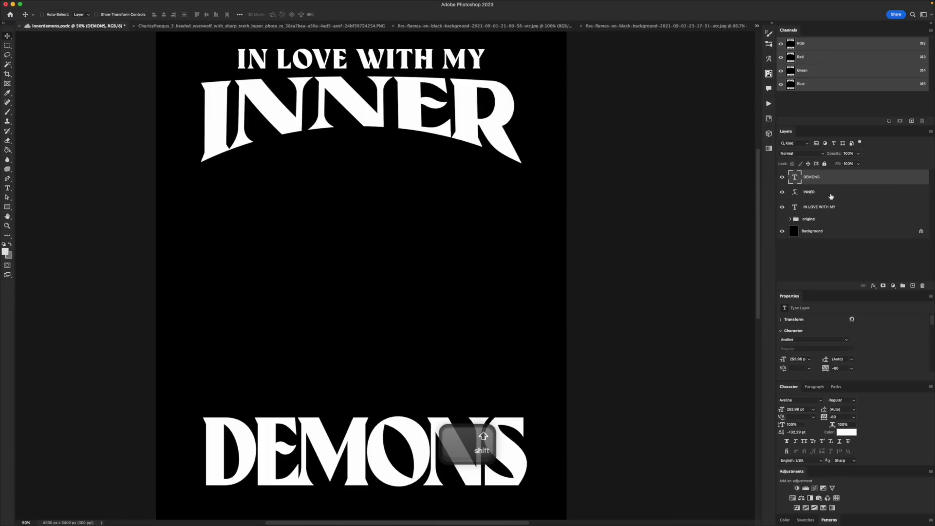
{"action": "left_click", "coordinate": [829, 208], "text": "shift"}
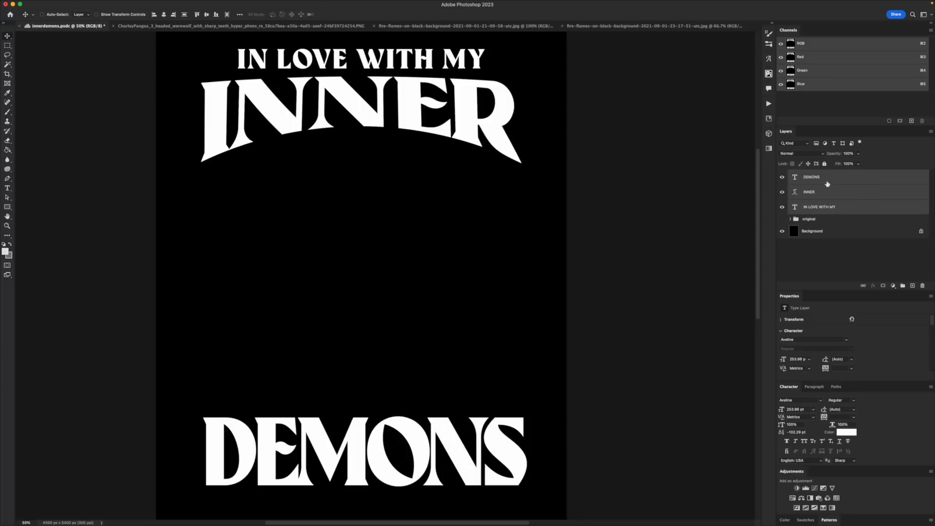
{"action": "left_click", "coordinate": [832, 182]}
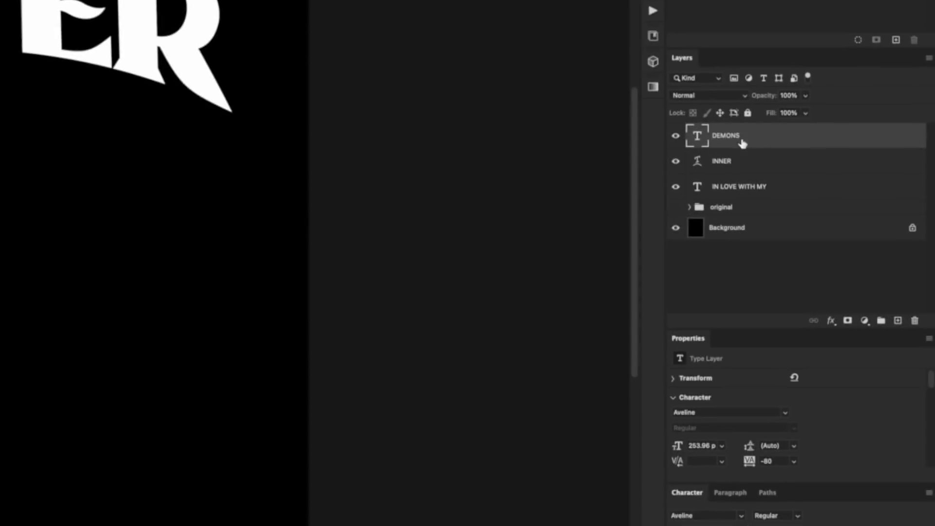
{"action": "left_click", "coordinate": [752, 187], "text": "shift"}
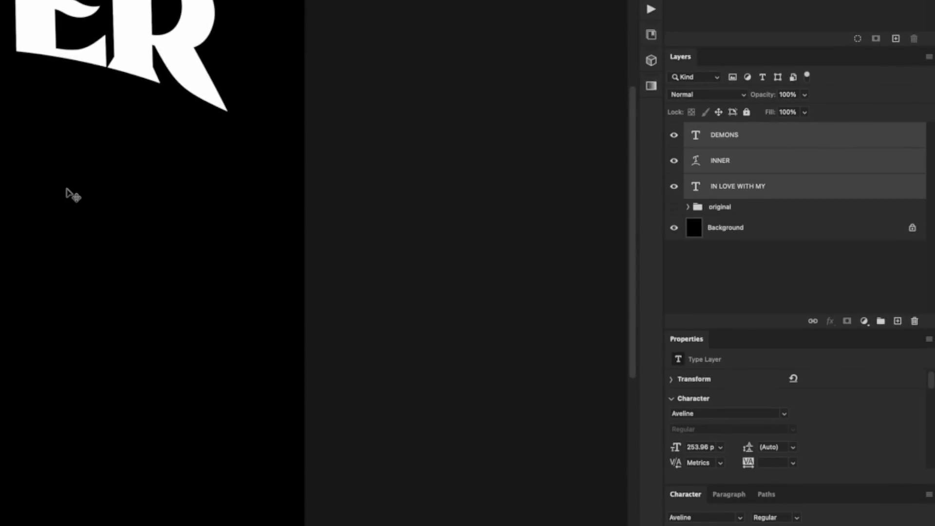
{"action": "key", "text": "ctrl+g"}
{"action": "double_click", "coordinate": [725, 130]}
{"action": "type", "text": "text"}
{"action": "key", "text": "Return"}
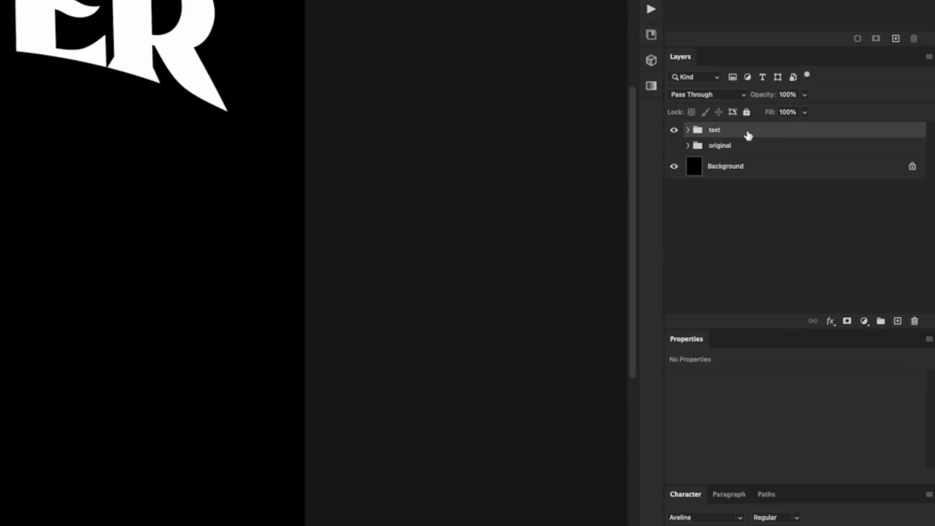
{"action": "left_click", "coordinate": [673, 131]}
{"action": "left_click", "coordinate": [674, 131]}
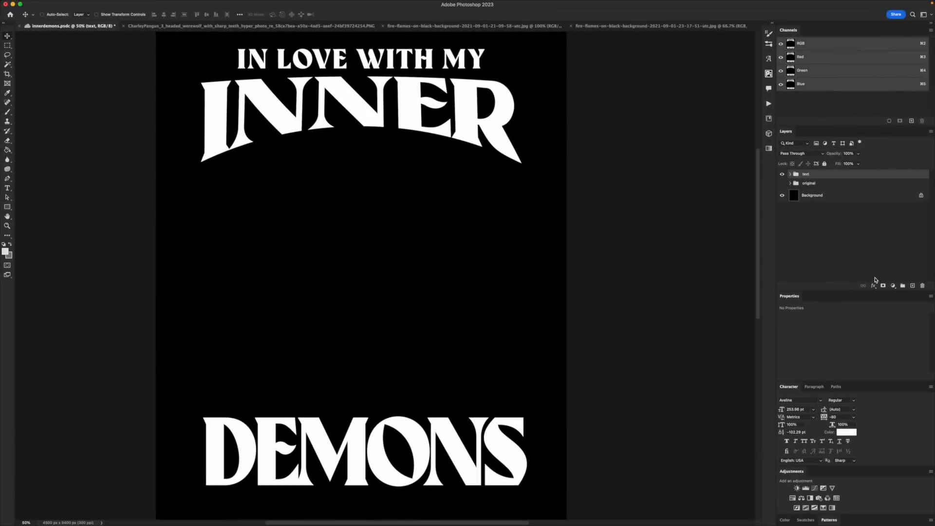
{"action": "left_click", "coordinate": [872, 286]}
{"action": "left_click", "coordinate": [884, 342]}
{"action": "left_click", "coordinate": [907, 109]}
{"action": "key", "text": "BackSpace"}
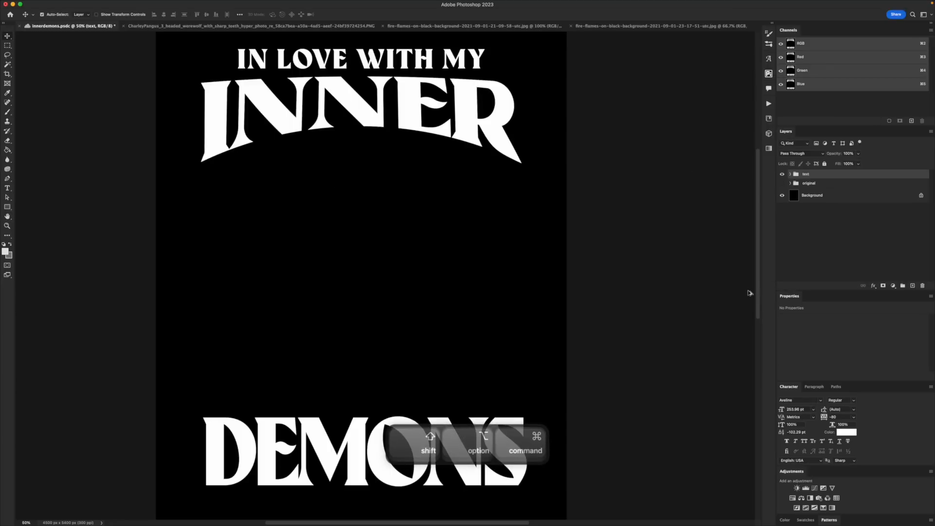
{"action": "key", "text": "BackSpace"}
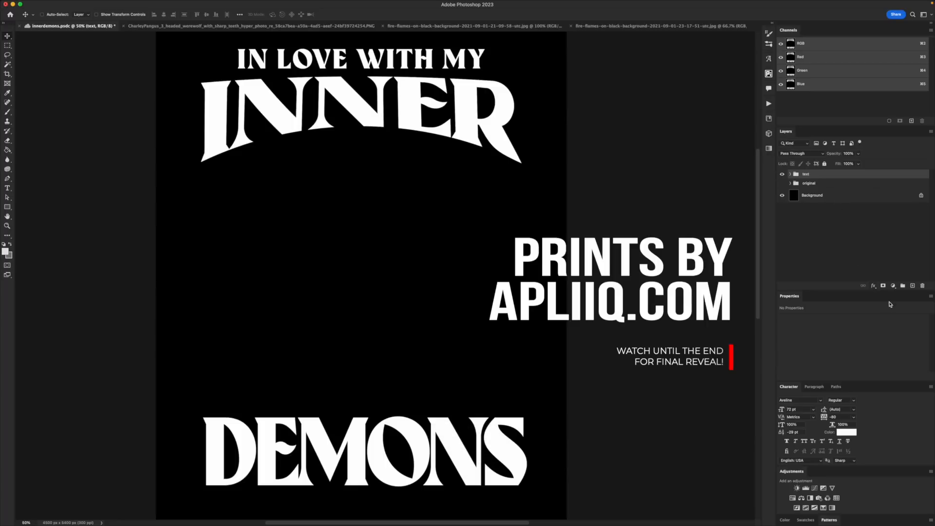
Add a Chisel Hard Bevel & Emboss effect to the text group with 83% highlight opacity and 55% shadow opacity
{"action": "left_click", "coordinate": [874, 287]}
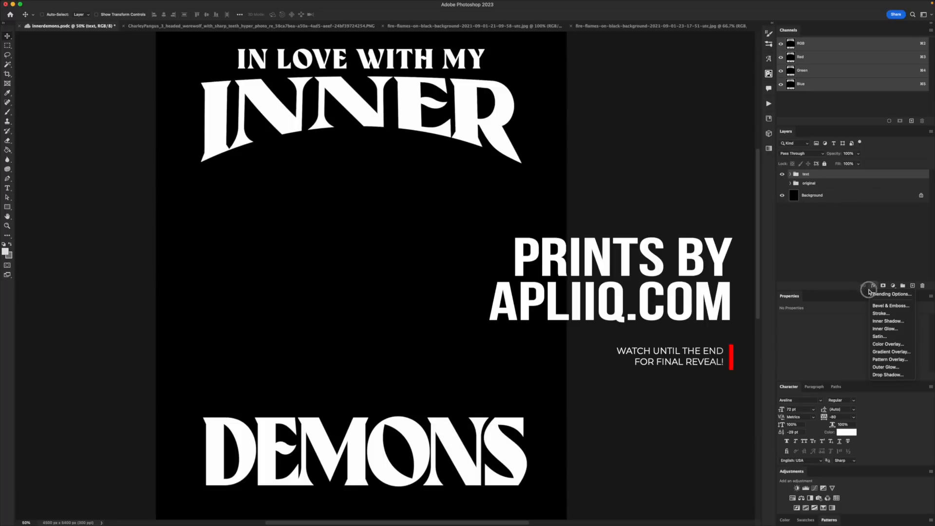
{"action": "left_click", "coordinate": [890, 305]}
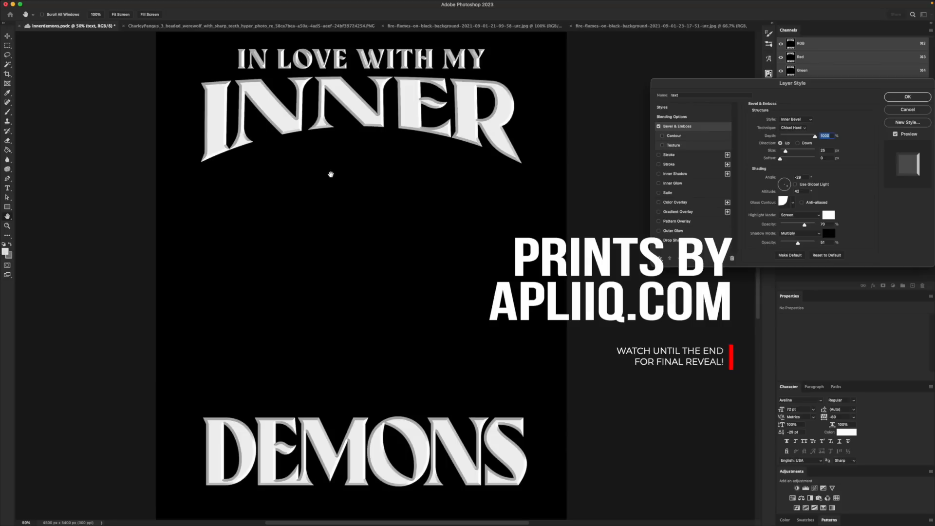
{"action": "left_click_drag", "start_coordinate": [804, 225], "coordinate": [809, 225]}
{"action": "left_click_drag", "start_coordinate": [798, 243], "coordinate": [799, 243]}
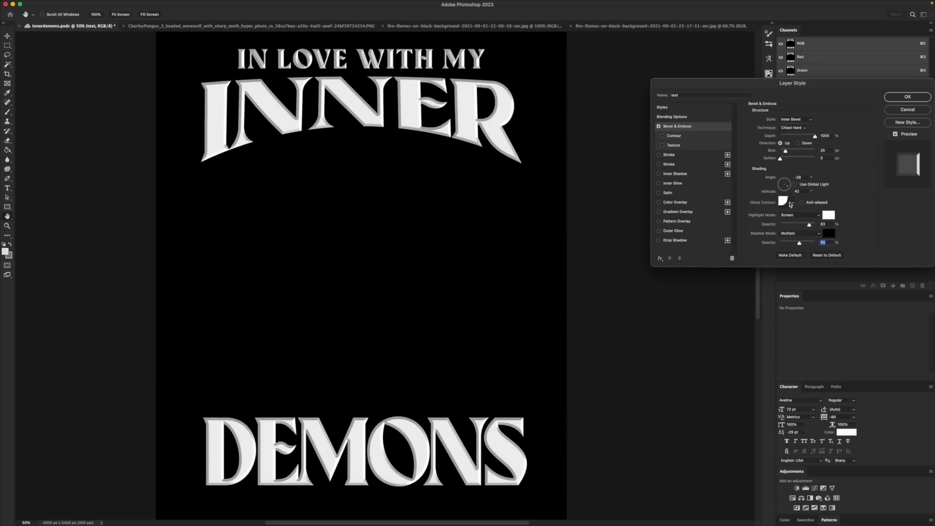
{"action": "left_click", "coordinate": [907, 96]}
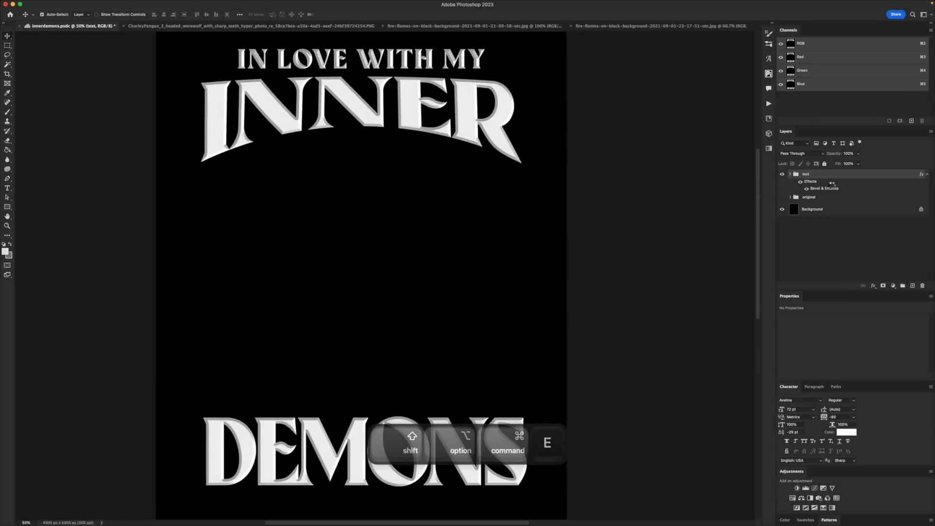
Stamp all visible layers onto a new top layer and reset the foreground and background colors to black and white
{"action": "key", "text": "super+shift+alt+e"}
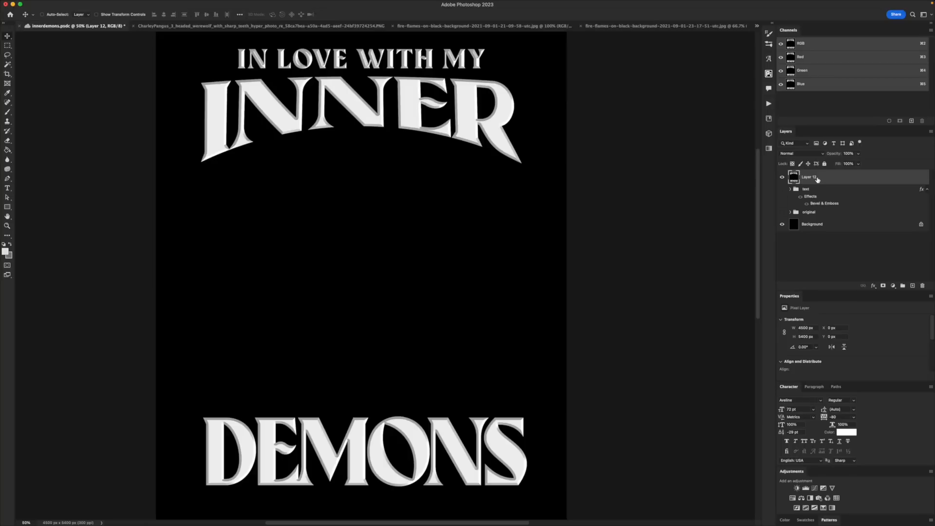
{"action": "key", "text": "d"}
Apply a Gaussian Blur with a radius of 3 to the stamped layer
{"action": "left_click", "coordinate": [168, 4]}
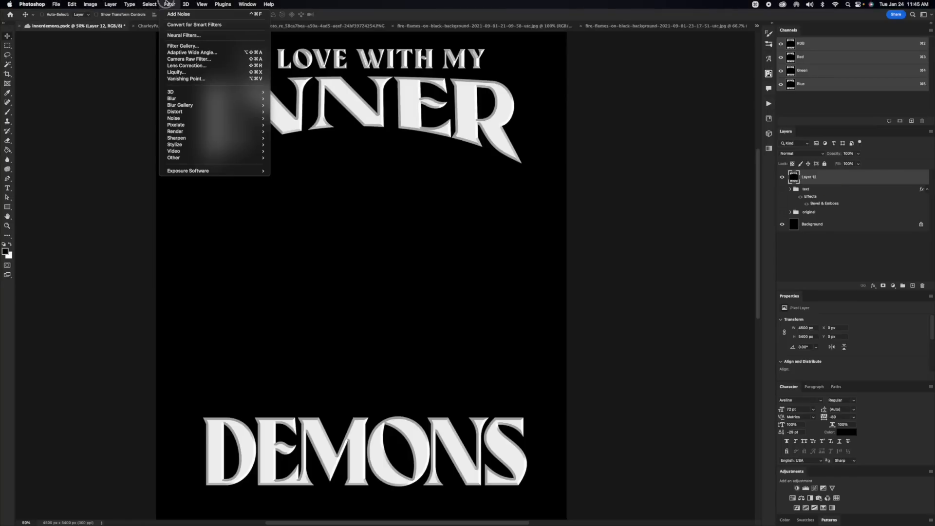
{"action": "mouse_move", "coordinate": [228, 99]}
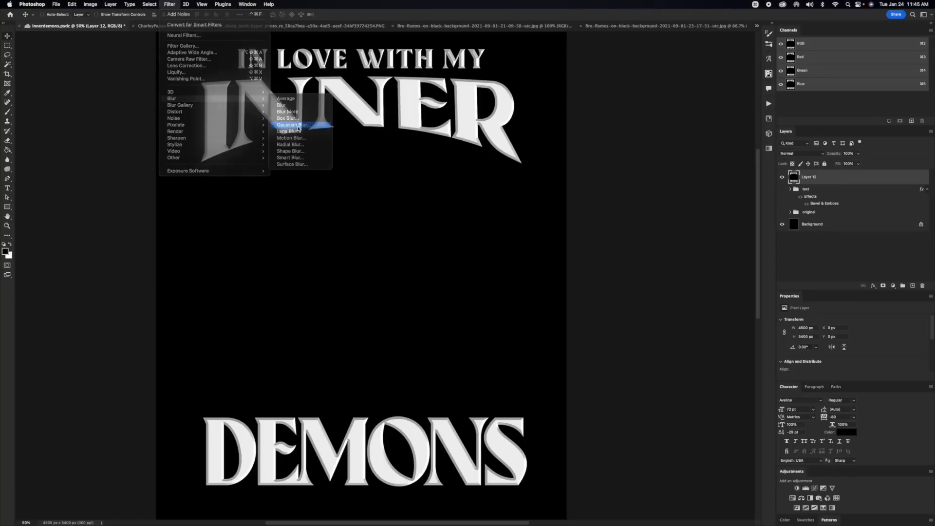
{"action": "left_click", "coordinate": [294, 125]}
{"action": "type", "text": "3"}
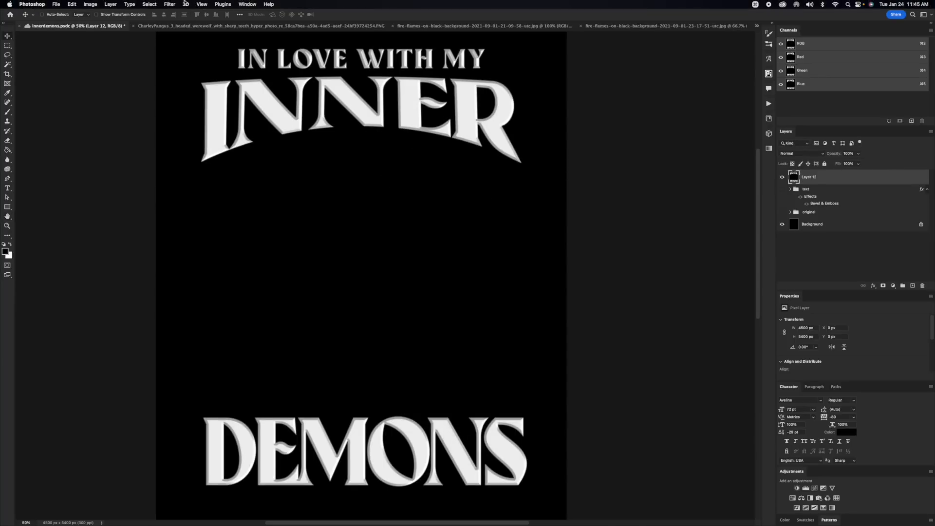
Open the Filter Gallery for the stamped layer and leave only the Stamp and Grain filters active
{"action": "left_click", "coordinate": [169, 3]}
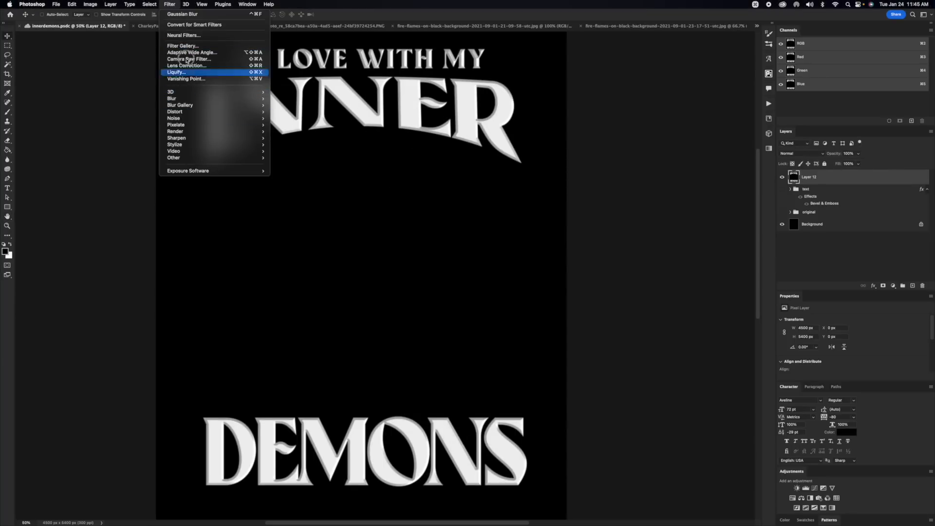
{"action": "left_click", "coordinate": [185, 46]}
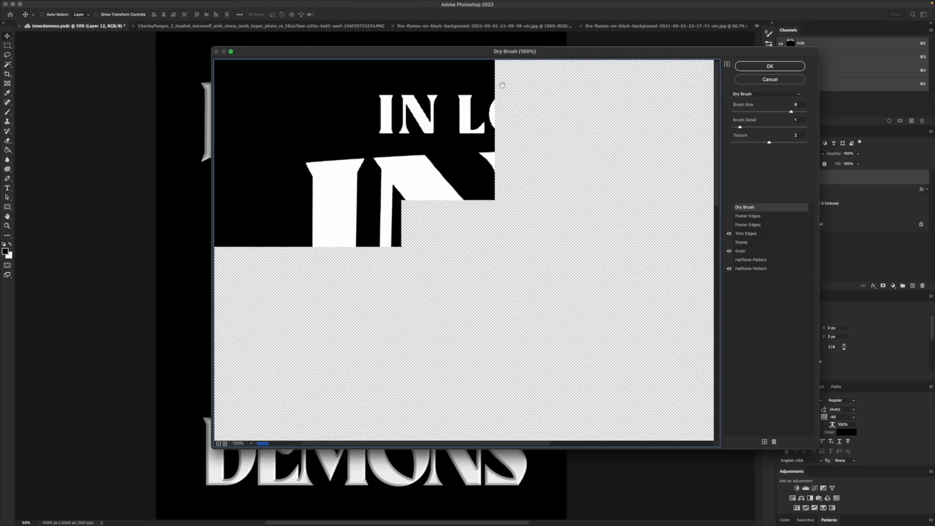
{"action": "left_click_drag", "start_coordinate": [497, 51], "coordinate": [413, 16]}
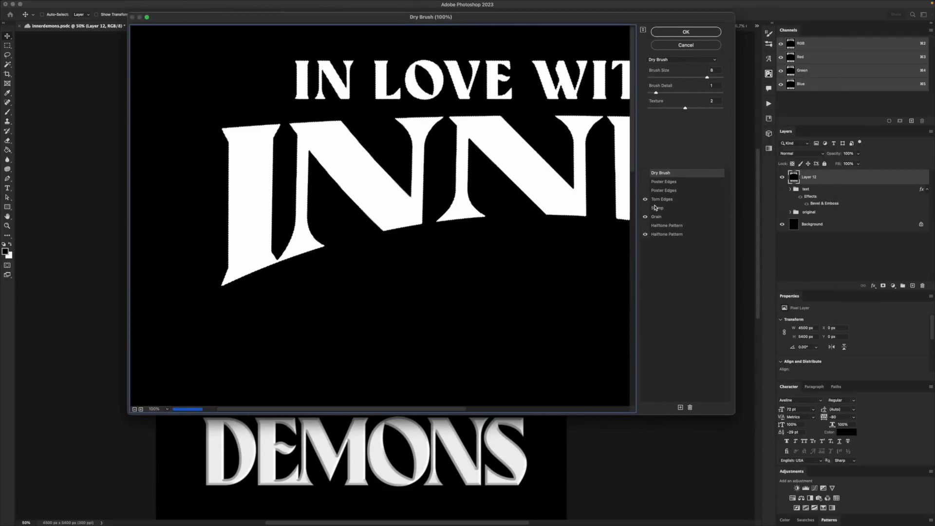
{"action": "left_click", "coordinate": [652, 201]}
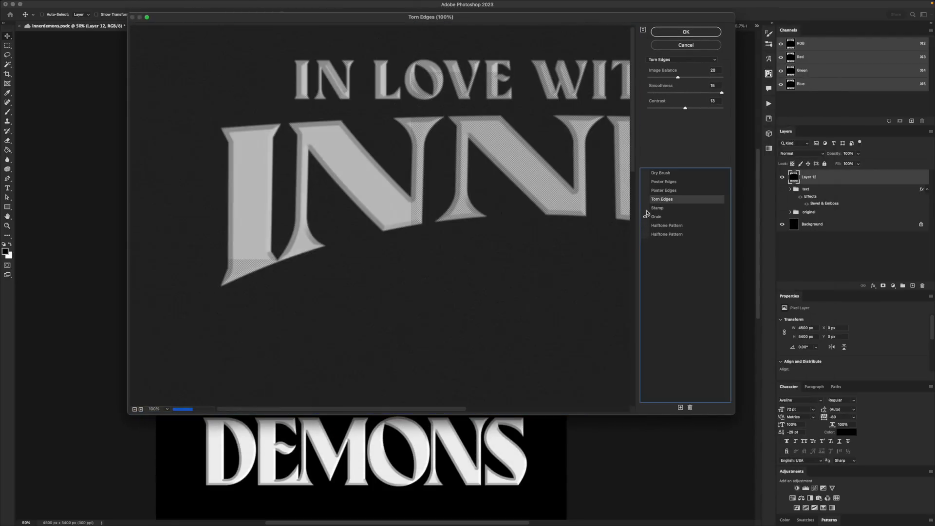
{"action": "left_click", "coordinate": [672, 210]}
{"action": "left_click_drag", "start_coordinate": [481, 176], "coordinate": [384, 172]}
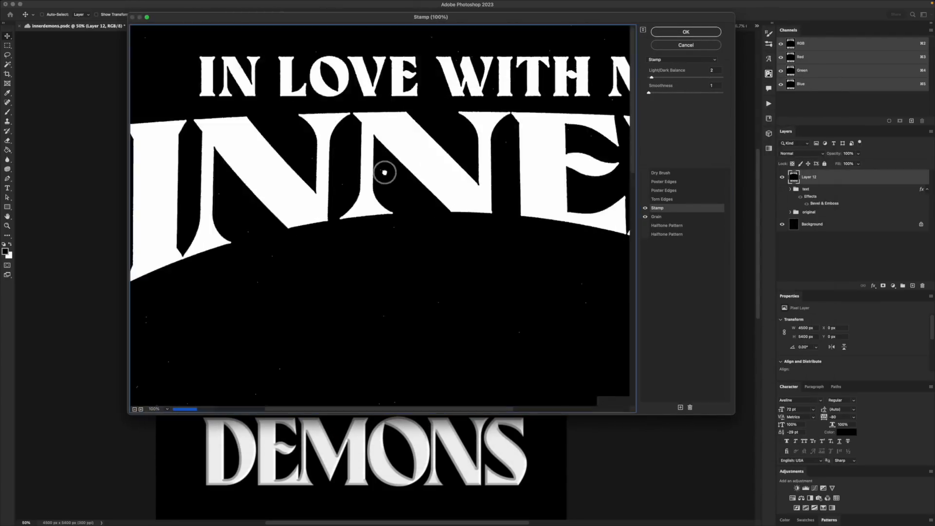
Raise the Stamp filter's Light/Dark Balance until the letters show a grainy texture with outlined bevels, and apply the filters
{"action": "left_click_drag", "start_coordinate": [653, 77], "coordinate": [699, 77]}
{"action": "left_click", "coordinate": [658, 216]}
{"action": "left_click", "coordinate": [658, 208]}
{"action": "left_click", "coordinate": [457, 226], "text": "alt"}
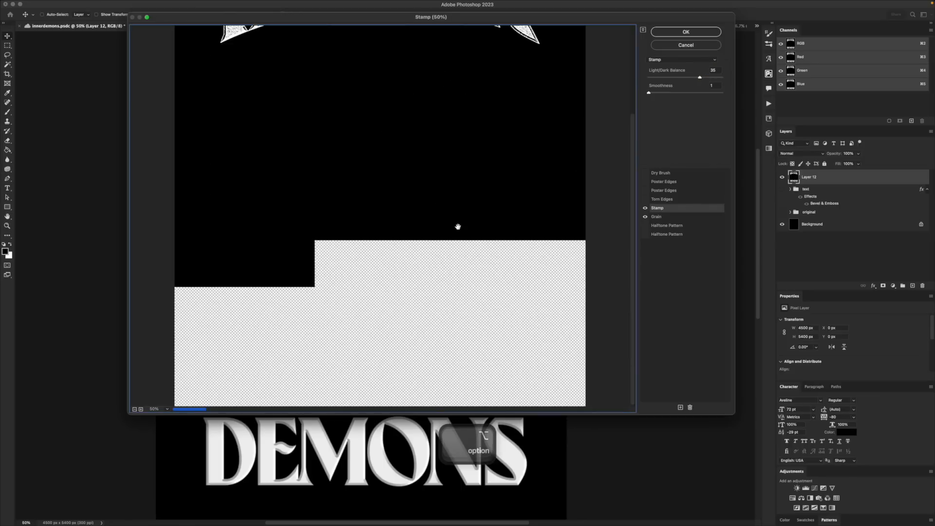
{"action": "left_click_drag", "start_coordinate": [458, 224], "coordinate": [445, 327]}
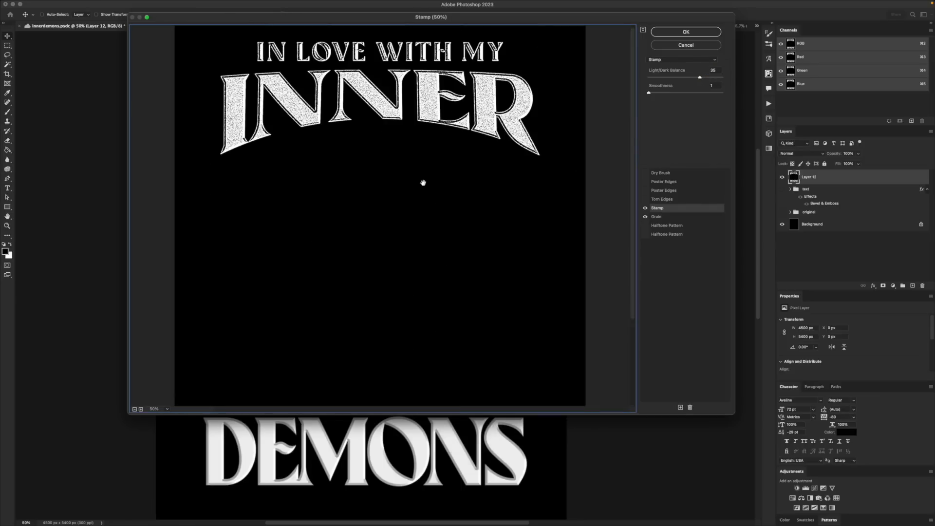
{"action": "left_click_drag", "start_coordinate": [689, 78], "coordinate": [716, 78]}
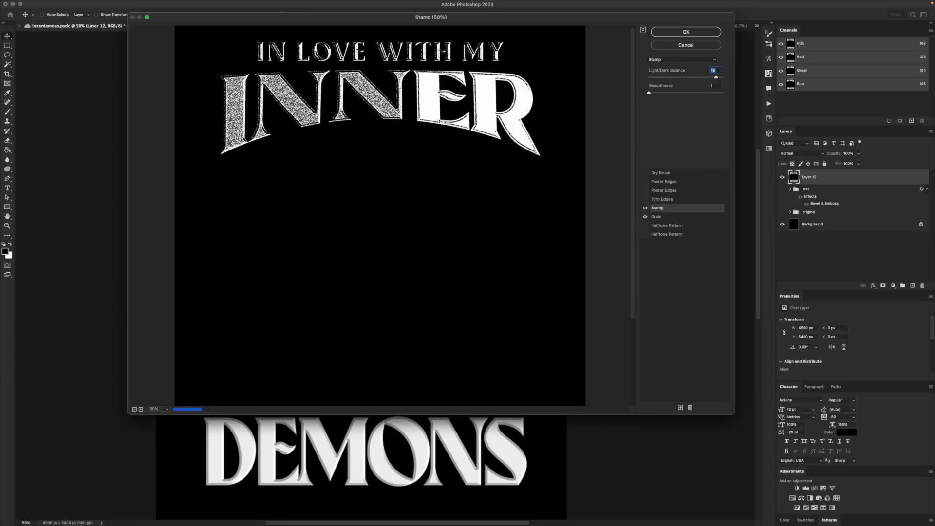
{"action": "key", "text": "Return"}
Show the text group again beneath the textured layer, select it and turn off its Bevel & Emboss effect
{"action": "key", "text": "space"}
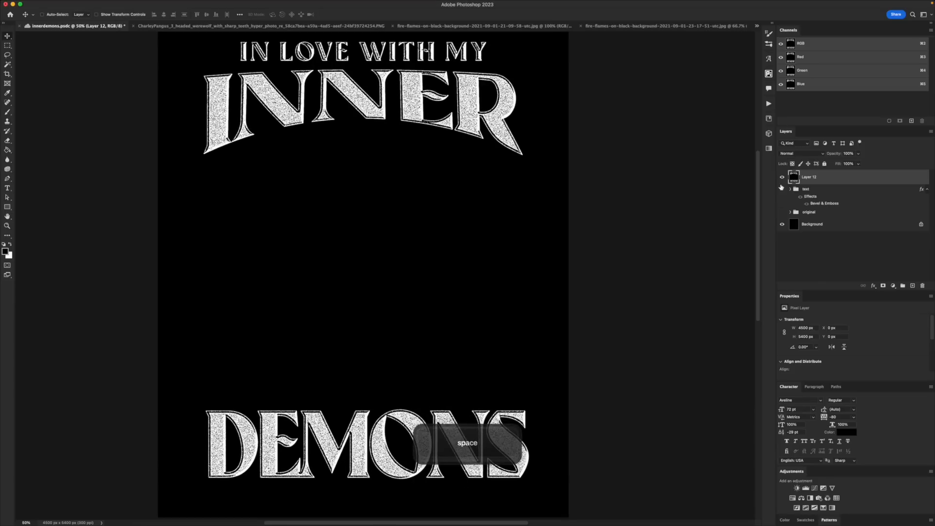
{"action": "left_click", "coordinate": [782, 177]}
{"action": "left_click", "coordinate": [781, 177]}
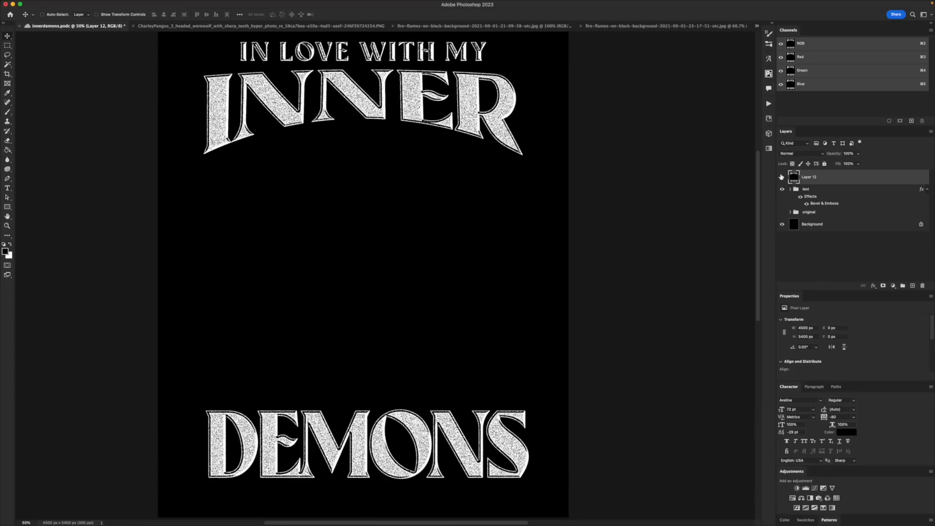
{"action": "left_click", "coordinate": [809, 189]}
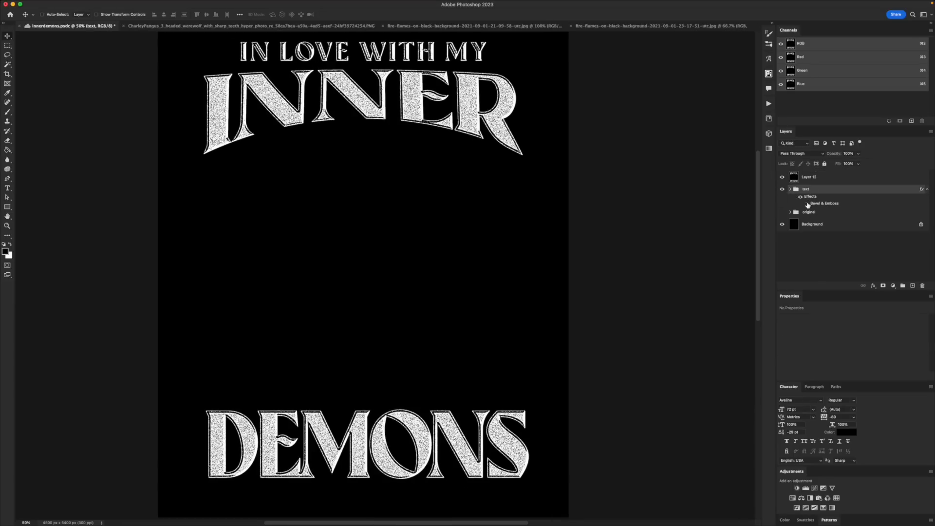
Add a Color Overlay effect with the color ff0000 to the text group
{"action": "left_click", "coordinate": [873, 286]}
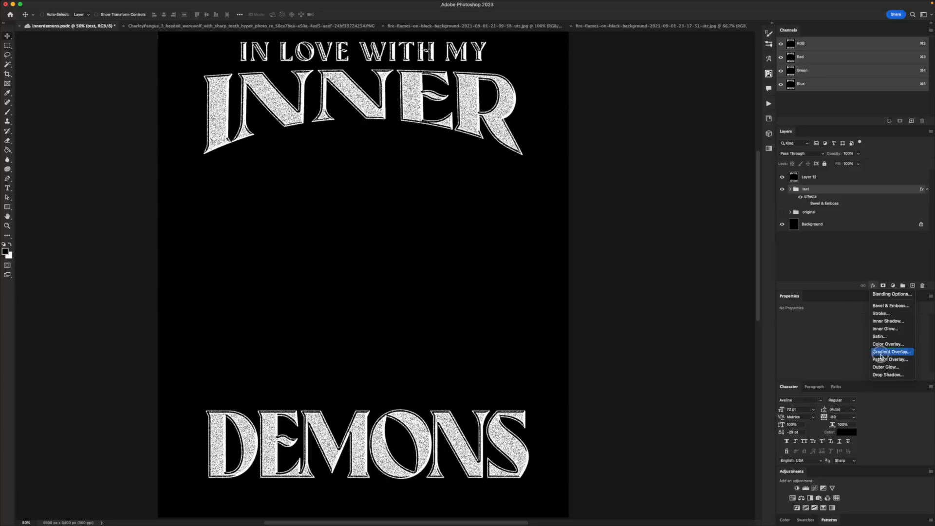
{"action": "left_click", "coordinate": [881, 343]}
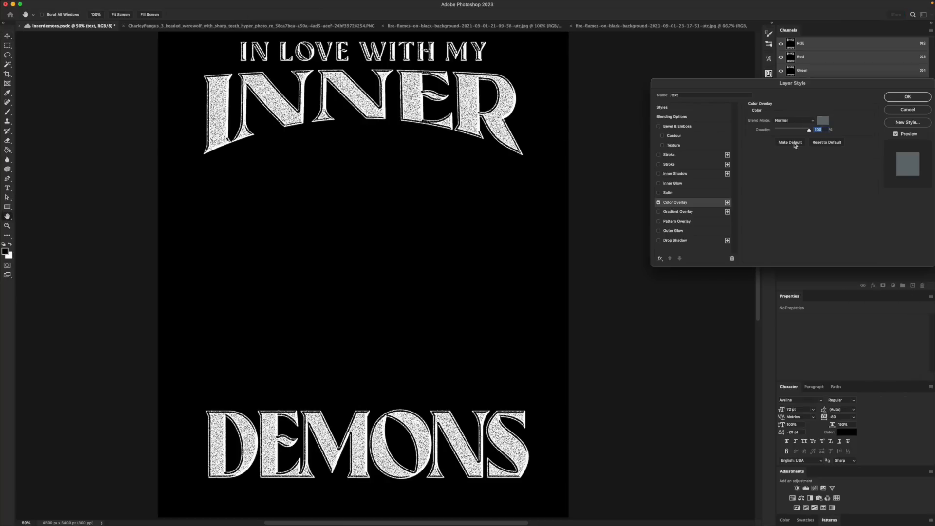
{"action": "left_click", "coordinate": [823, 120]}
{"action": "type", "text": "ff0000"}
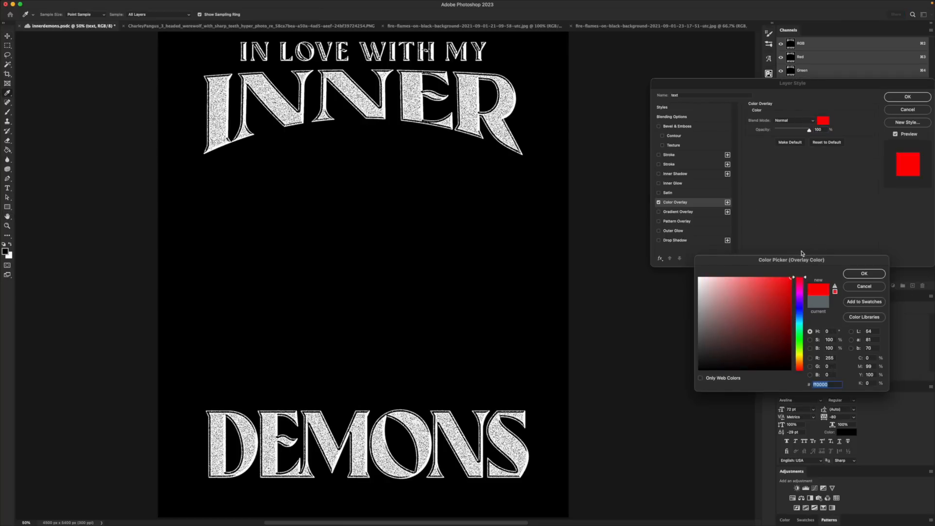
{"action": "left_click", "coordinate": [863, 274]}
{"action": "key", "text": "Return"}
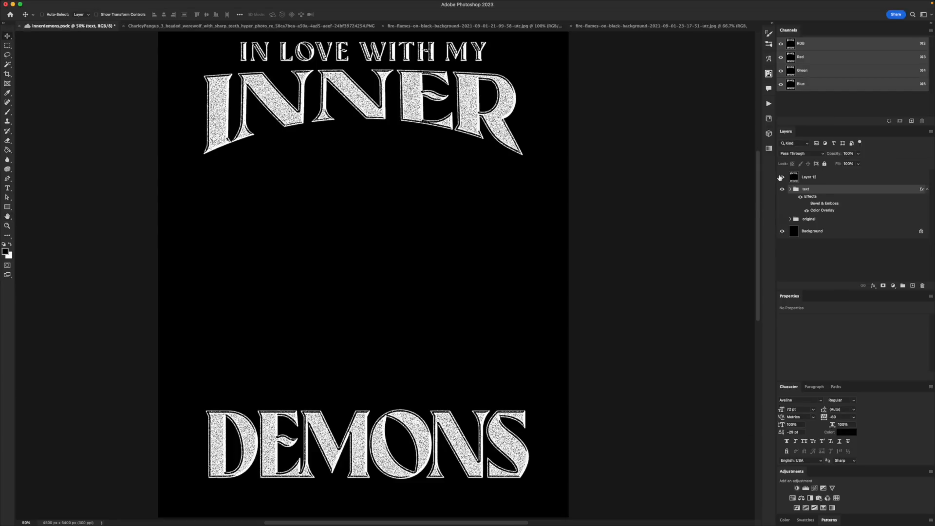
Set the blend mode of the textured layer above the text group to Multiply
{"action": "left_click", "coordinate": [826, 178]}
{"action": "left_click", "coordinate": [801, 154]}
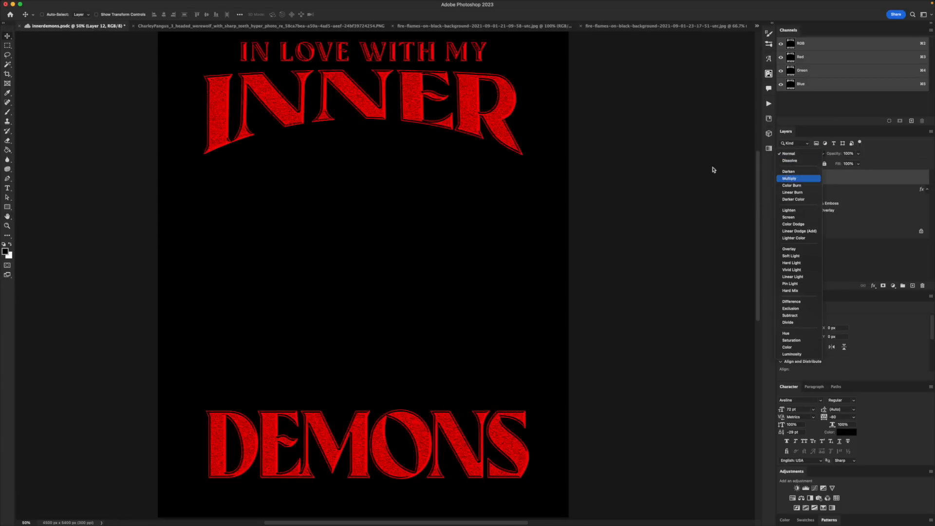
{"action": "left_click", "coordinate": [778, 178]}
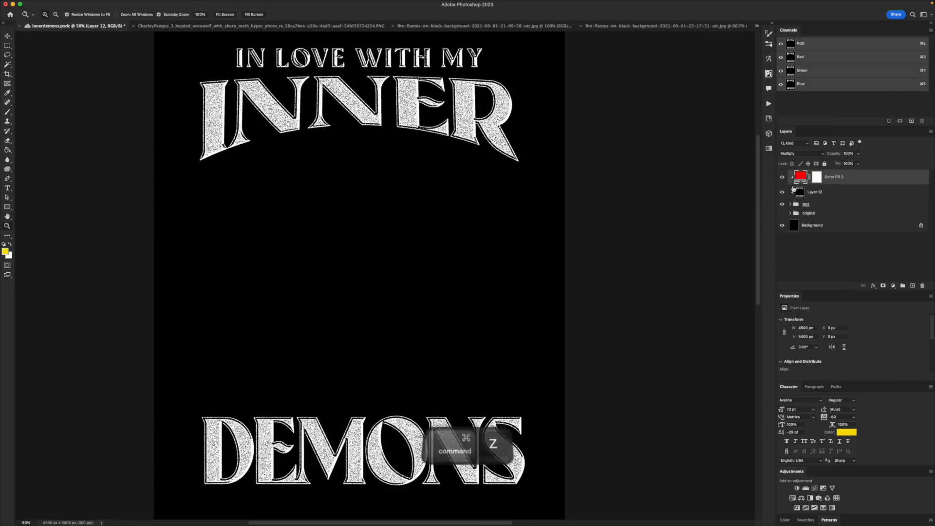
Delete the red color fill layer and undo the deletion
{"action": "key", "text": "super+z"}
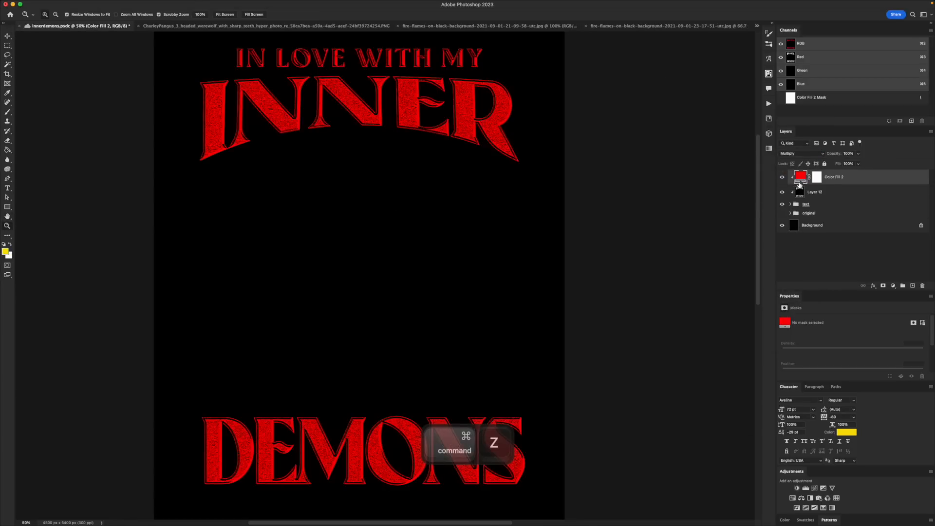
{"action": "key", "text": "BackSpace"}
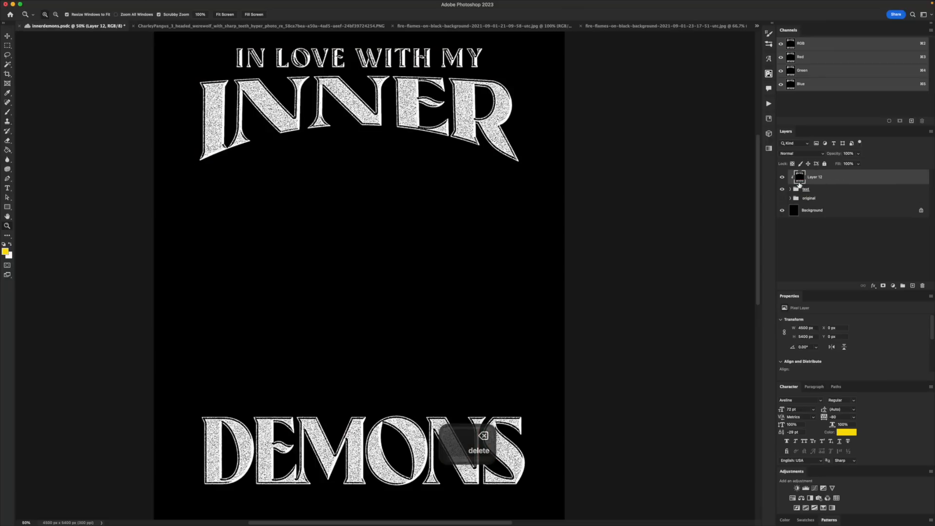
{"action": "key", "text": "super+z"}
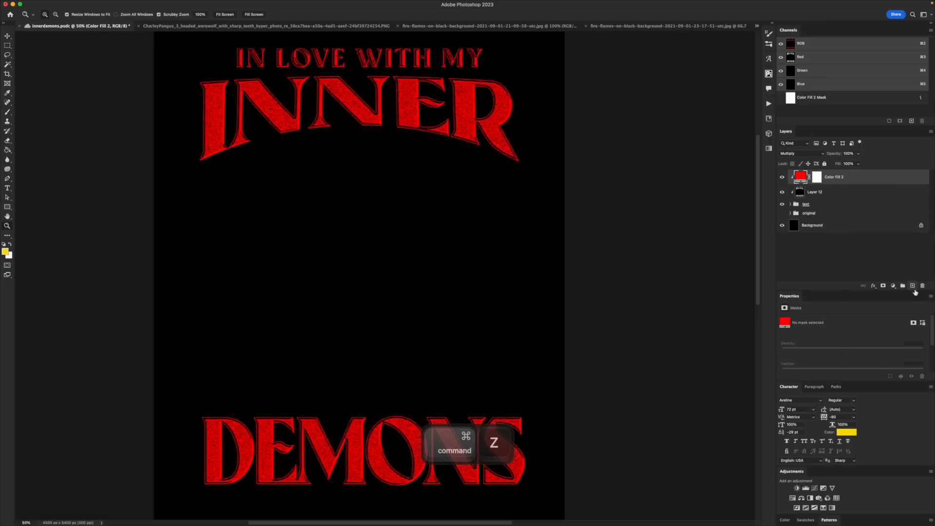
Add a clipped layer above the red fill, brush yellow along the lower part of INNER and set the layer to Multiply
{"action": "left_click", "coordinate": [912, 286]}
{"action": "left_click", "coordinate": [802, 183], "text": "alt"}
{"action": "key", "text": "b"}
{"action": "mouse_move", "coordinate": [177, 199]}
{"action": "left_mouse_down"}
{"action": "mouse_move", "coordinate": [435, 194]}
{"action": "mouse_move", "coordinate": [299, 186]}
{"action": "mouse_move", "coordinate": [351, 198]}
{"action": "mouse_move", "coordinate": [458, 192]}
{"action": "left_mouse_up"}
{"action": "left_click", "coordinate": [822, 155]}
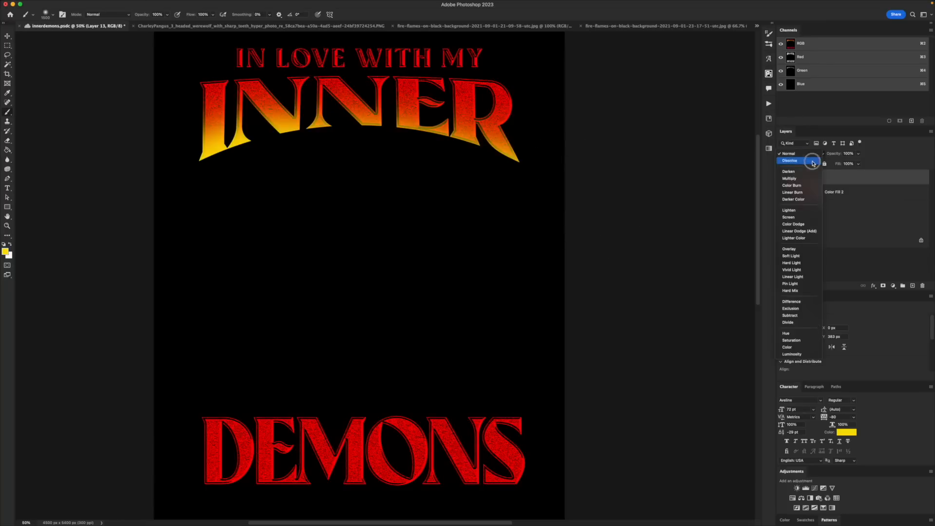
{"action": "left_click", "coordinate": [806, 179]}
{"action": "left_click", "coordinate": [804, 155]}
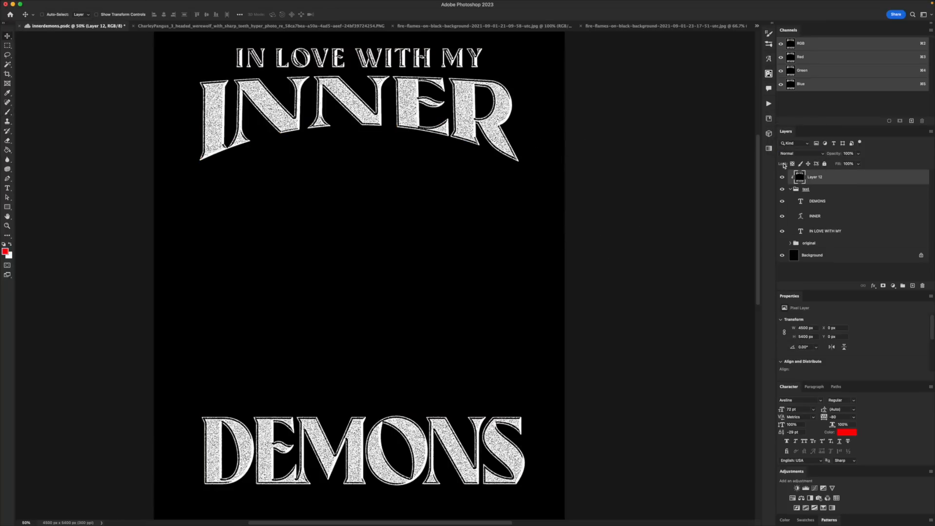
Hide the textured layer and recolor the INNER and IN LOVE WITH MY text red
{"action": "left_click", "coordinate": [780, 177]}
{"action": "left_click", "coordinate": [823, 218]}
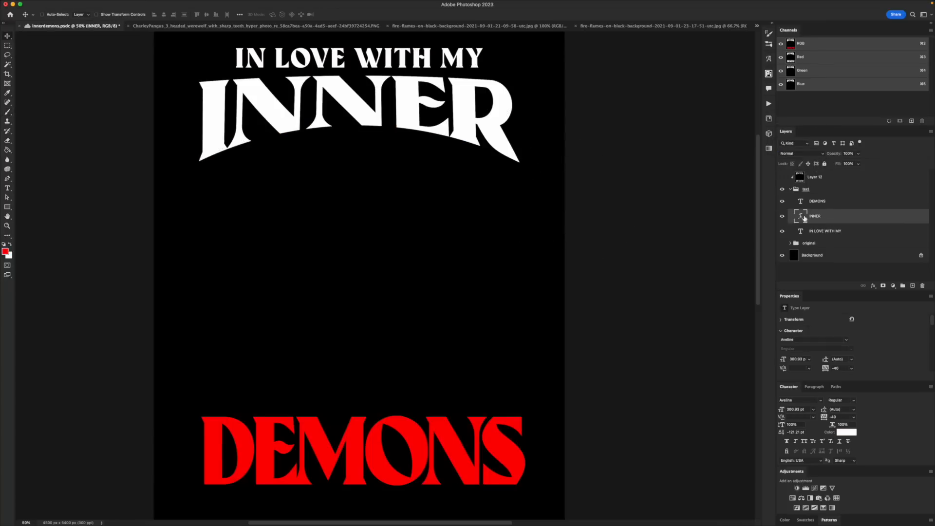
{"action": "double_click", "coordinate": [799, 219]}
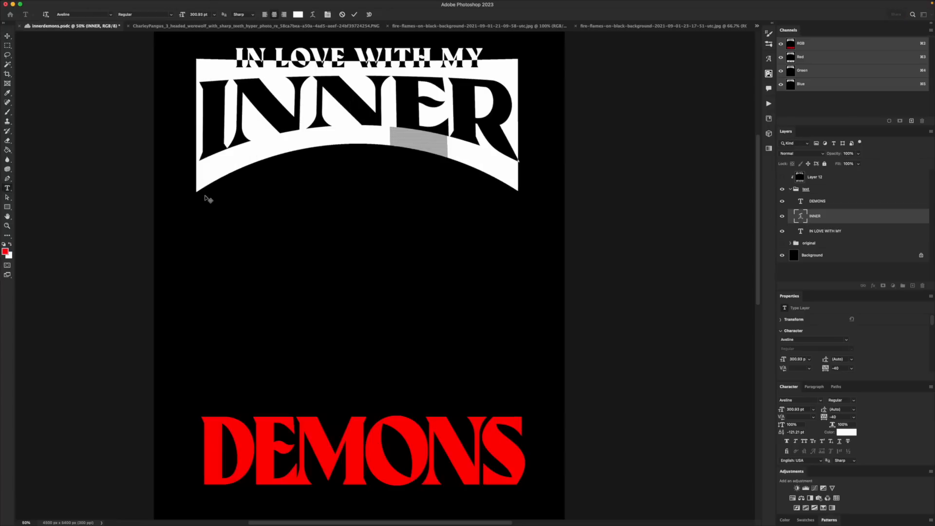
{"action": "left_click", "coordinate": [10, 244]}
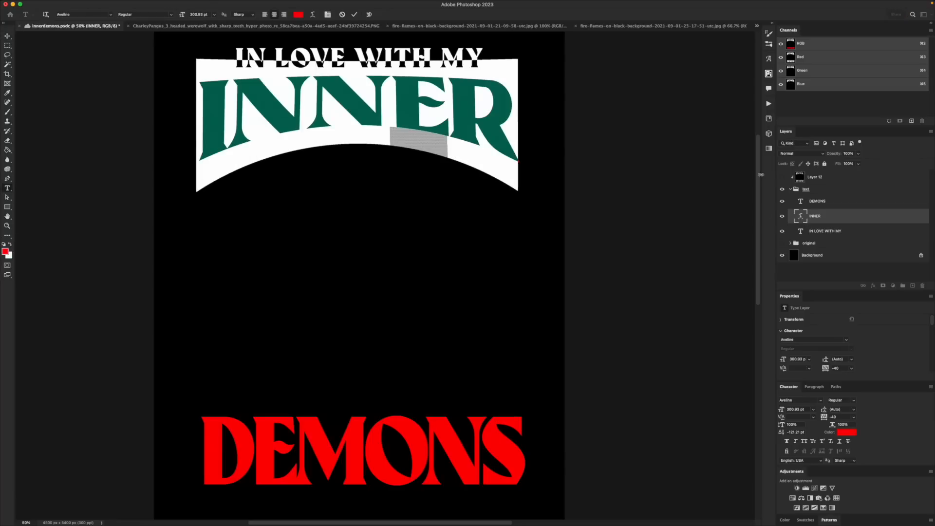
{"action": "left_click", "coordinate": [801, 202]}
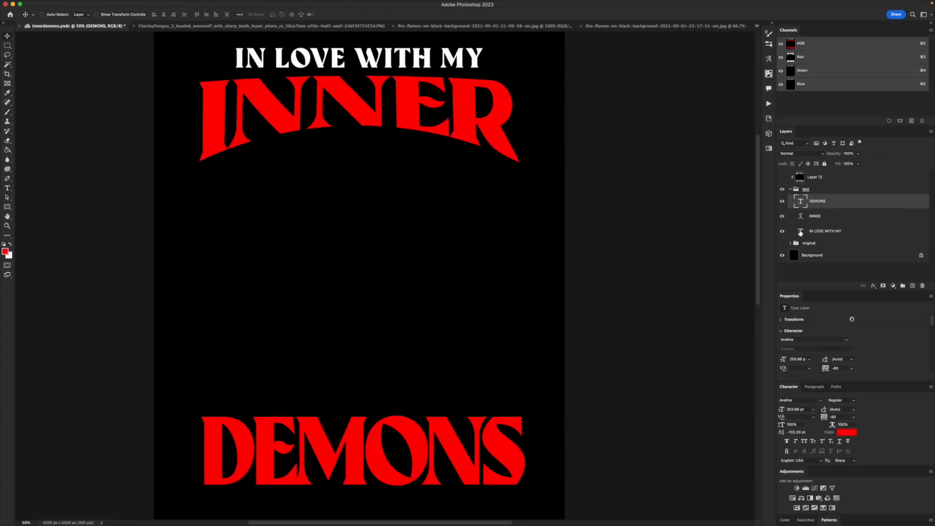
{"action": "key", "text": "super+z"}
Show the textured layer again and set its blend mode to Multiply
{"action": "left_click", "coordinate": [782, 177]}
{"action": "left_click", "coordinate": [801, 153]}
{"action": "left_click", "coordinate": [795, 180]}
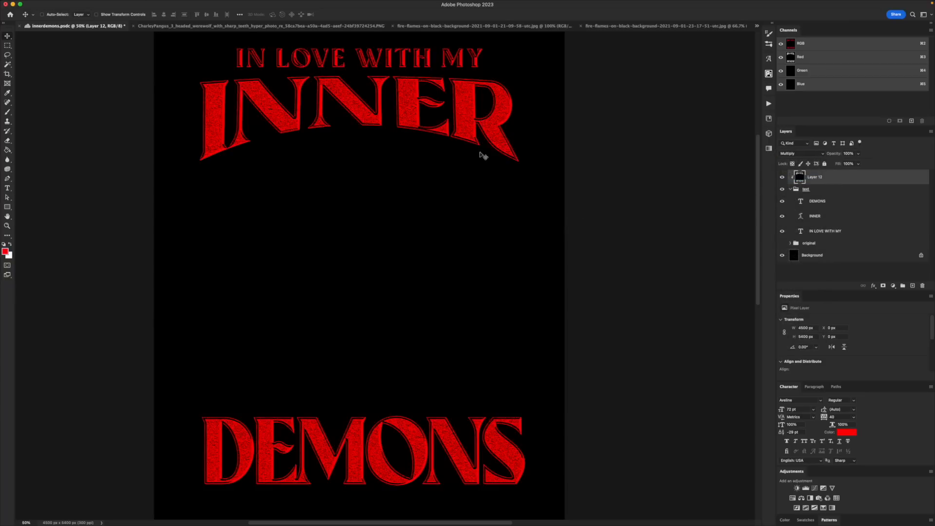
Save the document and add a new layer clipped to the text group, directly beneath the textured layer
{"action": "left_click", "coordinate": [814, 191]}
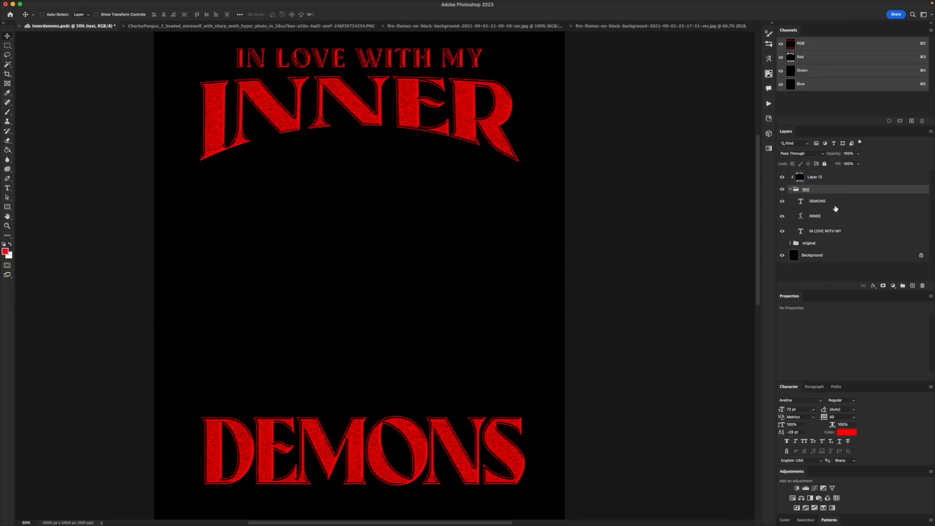
{"action": "key", "text": "super+s"}
{"action": "left_click", "coordinate": [922, 285]}
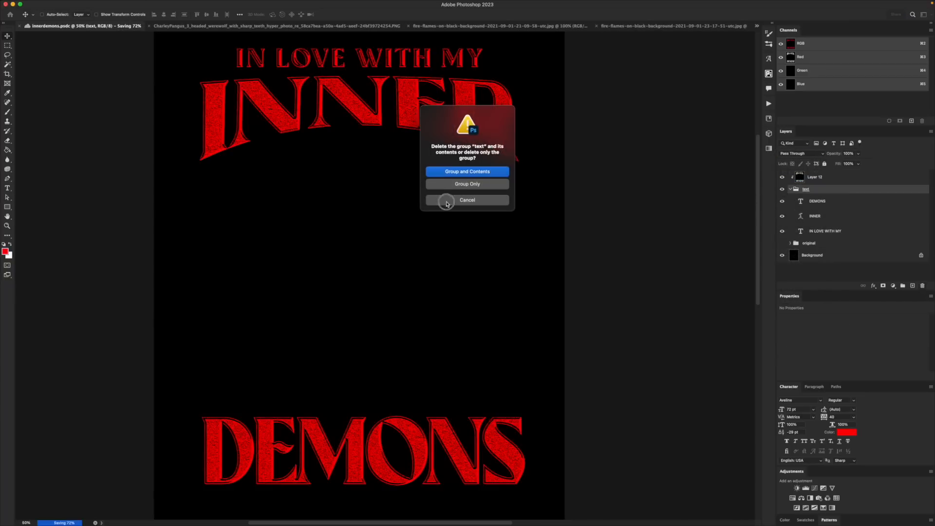
{"action": "left_click", "coordinate": [447, 200]}
{"action": "left_click", "coordinate": [912, 286]}
{"action": "left_click_drag", "start_coordinate": [808, 198], "coordinate": [810, 184]}
Choose a yellow-orange foreground color and brush it softly along the lower edge of INNER on the new clipped layer
{"action": "key", "text": "b"}
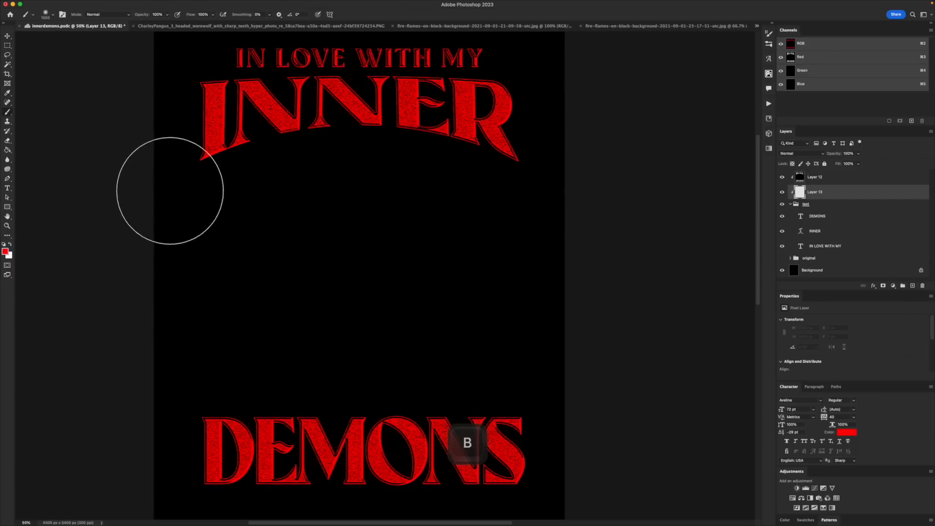
{"action": "left_click", "coordinate": [5, 251]}
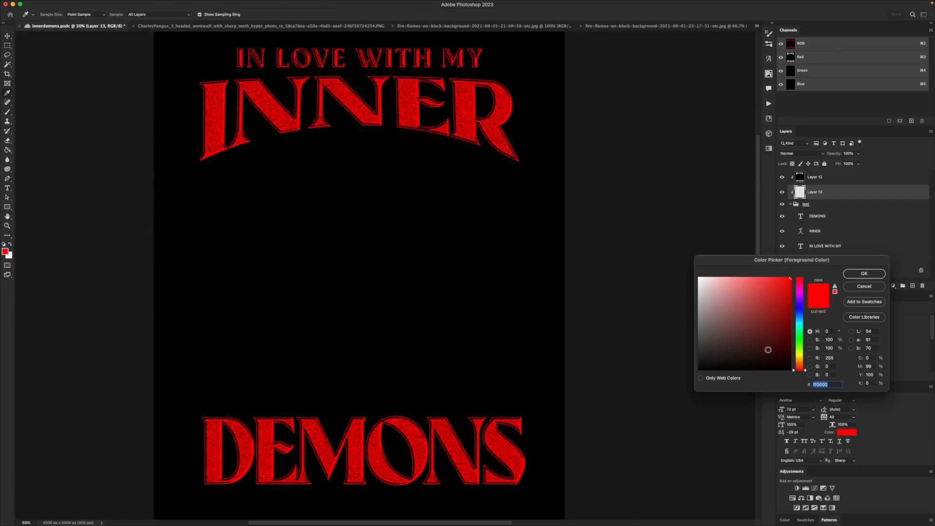
{"action": "left_click", "coordinate": [798, 358]}
{"action": "left_click_drag", "start_coordinate": [785, 292], "coordinate": [831, 254]}
{"action": "left_click", "coordinate": [867, 280]}
{"action": "mouse_move", "coordinate": [207, 225]}
{"action": "left_mouse_down"}
{"action": "mouse_move", "coordinate": [244, 198]}
{"action": "mouse_move", "coordinate": [396, 182]}
{"action": "mouse_move", "coordinate": [526, 210]}
{"action": "mouse_move", "coordinate": [361, 173]}
{"action": "mouse_move", "coordinate": [198, 209]}
{"action": "mouse_move", "coordinate": [294, 173]}
{"action": "mouse_move", "coordinate": [536, 220]}
{"action": "left_mouse_up"}
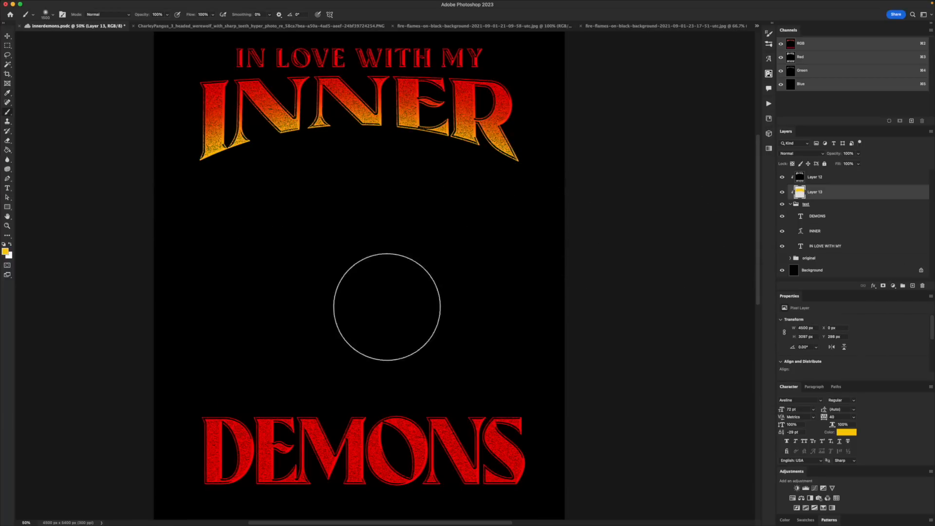
Brush the yellow-orange color softly along the lower edge of DEMONS
{"action": "key", "text": "space"}
{"action": "left_click_drag", "start_coordinate": [453, 277], "coordinate": [436, 224]}
{"action": "key", "text": "space"}
{"action": "left_click_drag", "start_coordinate": [539, 289], "coordinate": [552, 225]}
{"action": "mouse_move", "coordinate": [93, 411]}
{"action": "left_mouse_down"}
{"action": "mouse_move", "coordinate": [399, 419]}
{"action": "mouse_move", "coordinate": [630, 406]}
{"action": "mouse_move", "coordinate": [94, 435]}
{"action": "left_mouse_up"}
{"action": "key", "text": "space"}
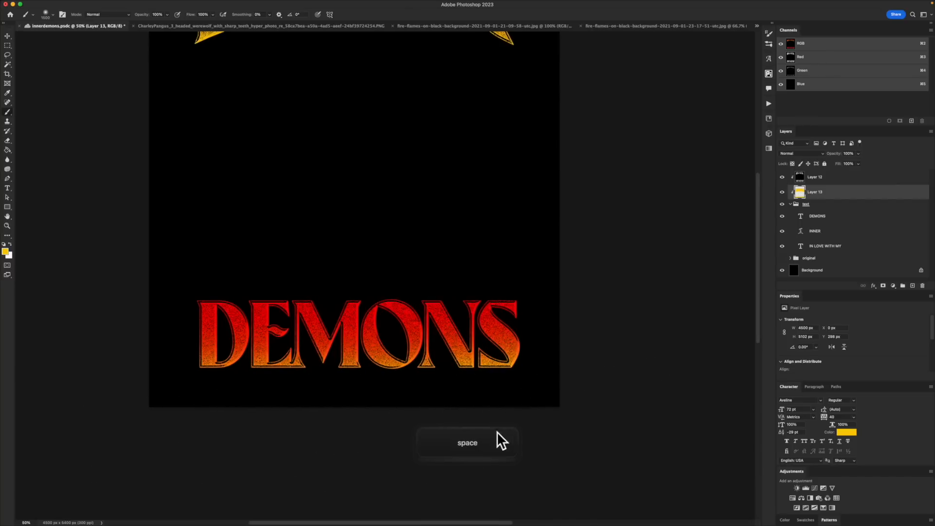
{"action": "left_click_drag", "start_coordinate": [502, 431], "coordinate": [493, 435]}
{"action": "left_click_drag", "start_coordinate": [552, 404], "coordinate": [61, 430]}
Marquee-select a strip over the lower half of IN LOVE WITH MY, brush yellow-orange lightly inside it, and deselect
{"action": "key", "text": "space"}
{"action": "left_click_drag", "start_coordinate": [331, 281], "coordinate": [319, 399]}
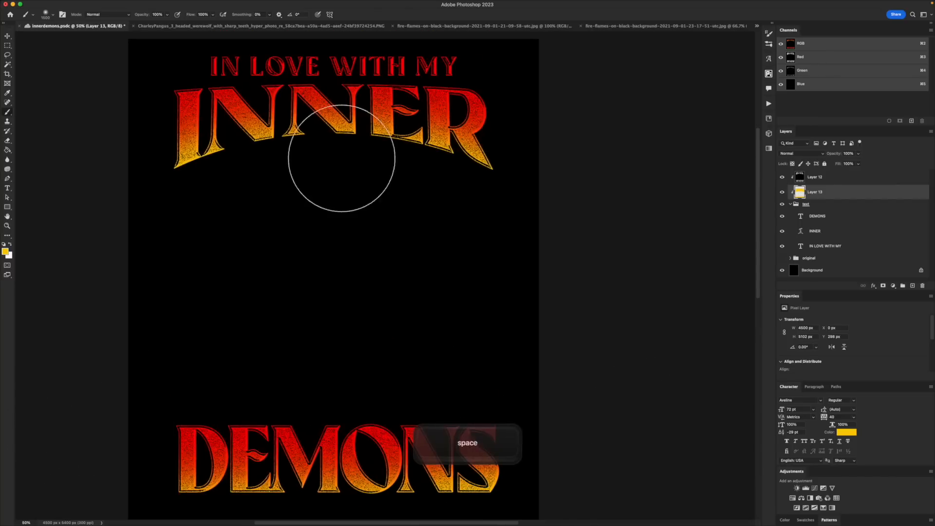
{"action": "key", "text": "m"}
{"action": "mouse_move", "coordinate": [258, 72]}
{"action": "left_mouse_down"}
{"action": "mouse_move", "coordinate": [521, 84]}
{"action": "mouse_move", "coordinate": [514, 82]}
{"action": "left_mouse_up"}
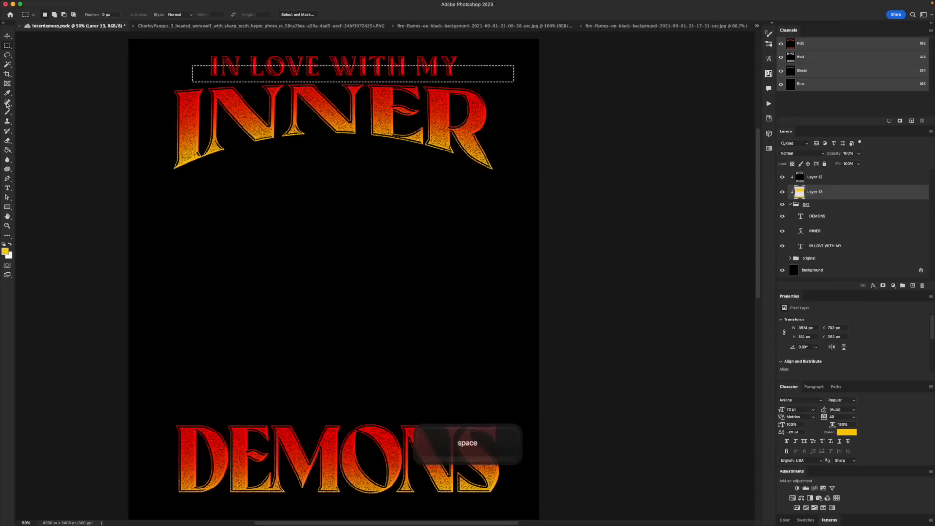
{"action": "key", "text": "b"}
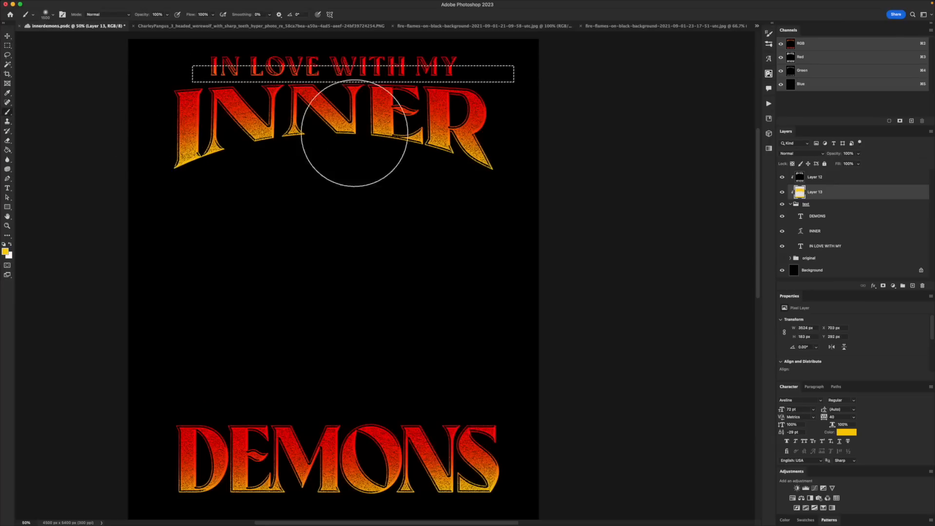
{"action": "key", "text": "super+z"}
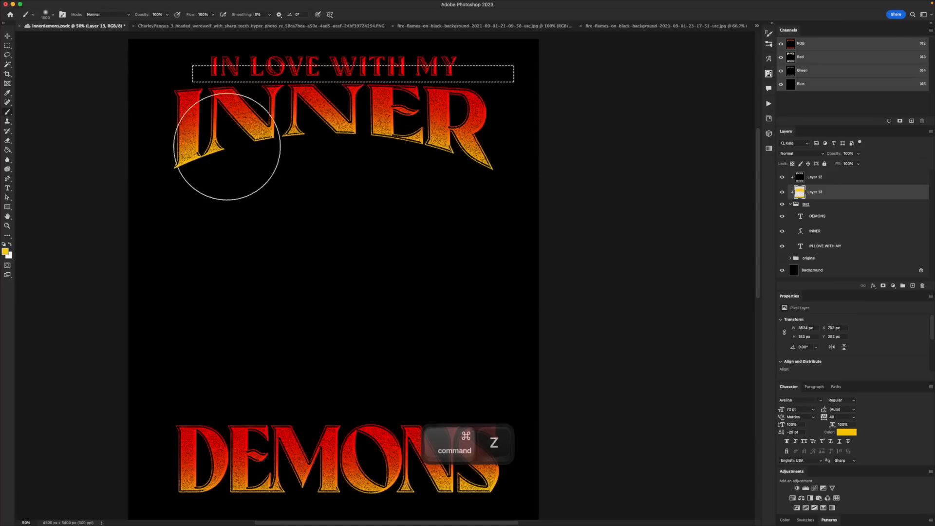
{"action": "key", "text": "super+d"}
Group the textured layer, the painted color layer and the text group, and name the new group "final text edit"
{"action": "key", "text": "z"}
{"action": "left_click", "coordinate": [419, 188], "text": "alt"}
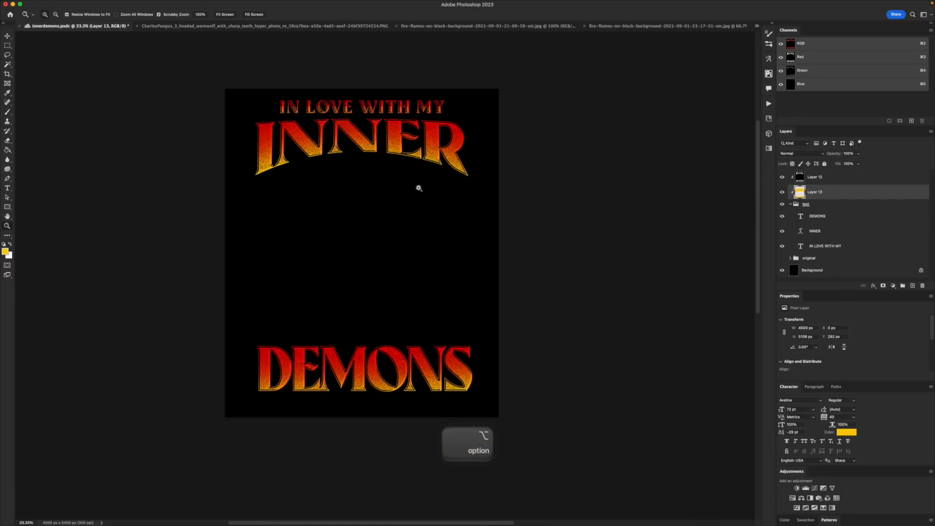
{"action": "left_click_drag", "start_coordinate": [434, 213], "coordinate": [438, 189]}
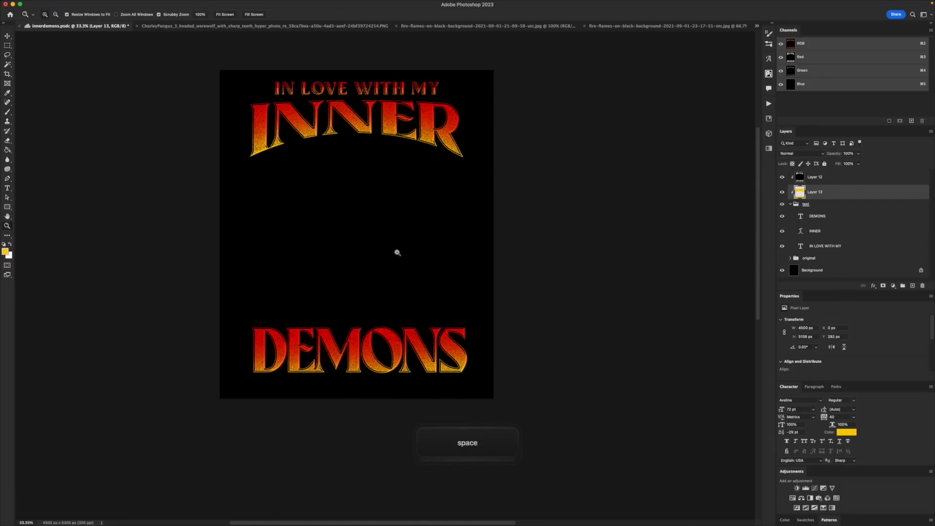
{"action": "left_click", "coordinate": [823, 179]}
{"action": "left_click", "coordinate": [813, 205], "text": "shift"}
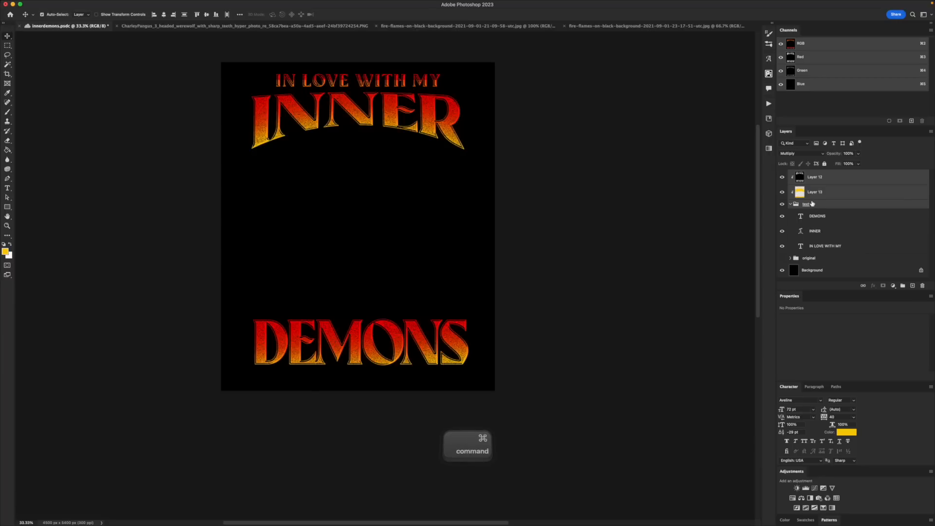
{"action": "key", "text": "super+g"}
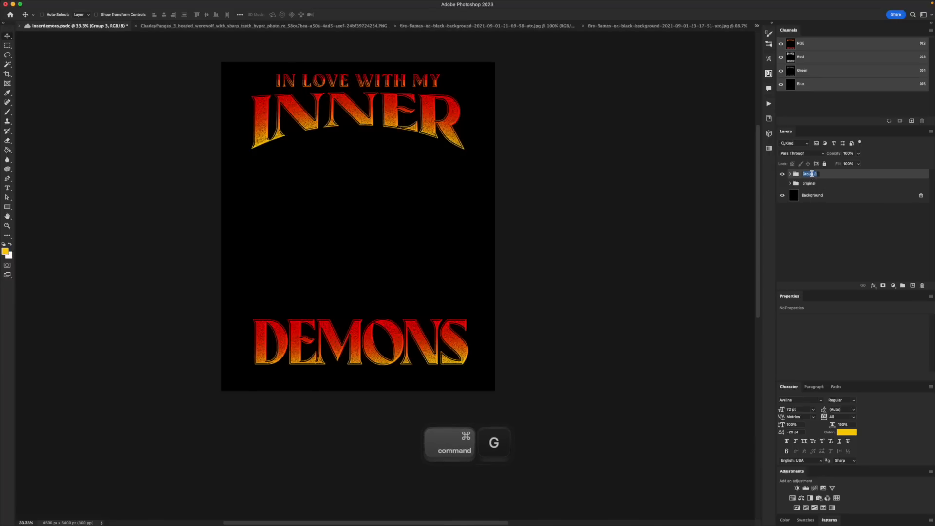
{"action": "type", "text": "final te"}
{"action": "key", "text": "Return"}
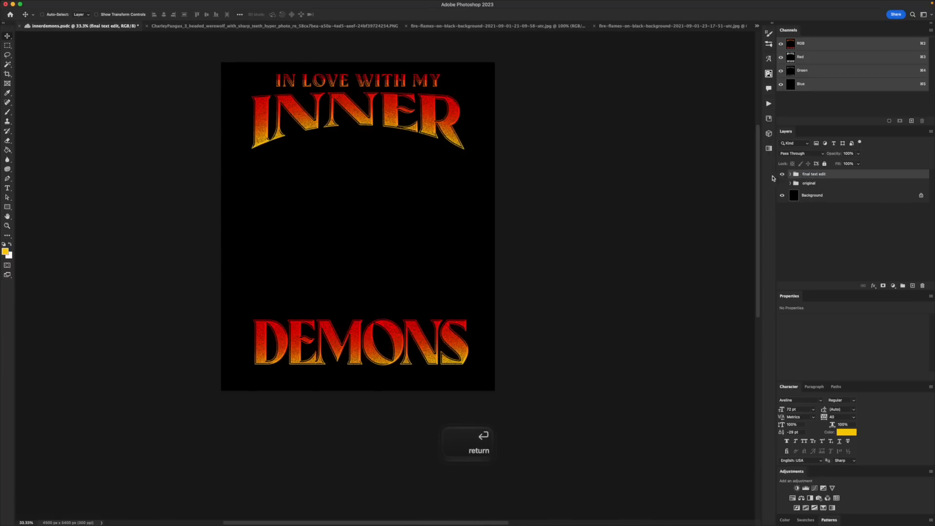
Hide the "final text edit" group
{"action": "key", "text": "z"}
{"action": "left_click", "coordinate": [453, 175]}
{"action": "key", "text": "space"}
{"action": "left_click_drag", "start_coordinate": [518, 169], "coordinate": [543, 169]}
{"action": "left_click", "coordinate": [781, 176]}
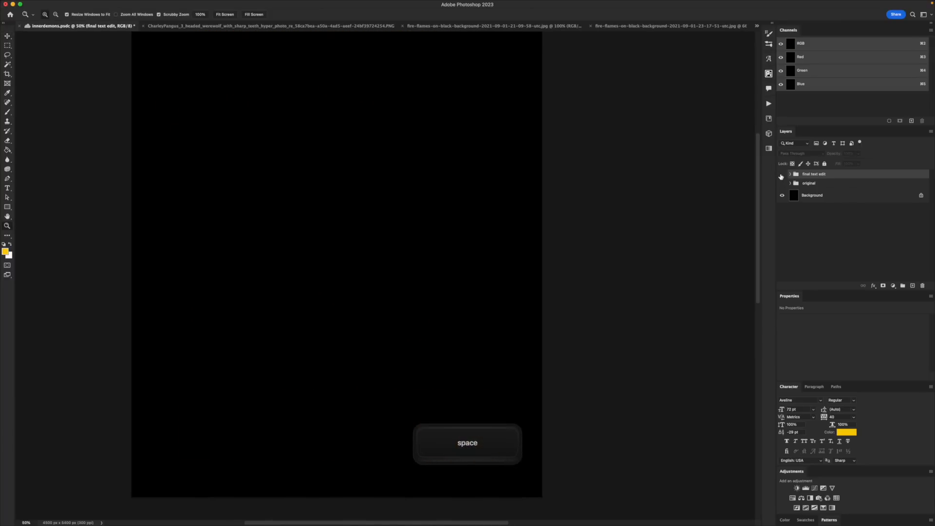
Switch to the three-headed werewolf image document and convert its locked background into a regular layer named Layer 0
{"action": "left_click", "coordinate": [5, 40]}
{"action": "left_click", "coordinate": [222, 30]}
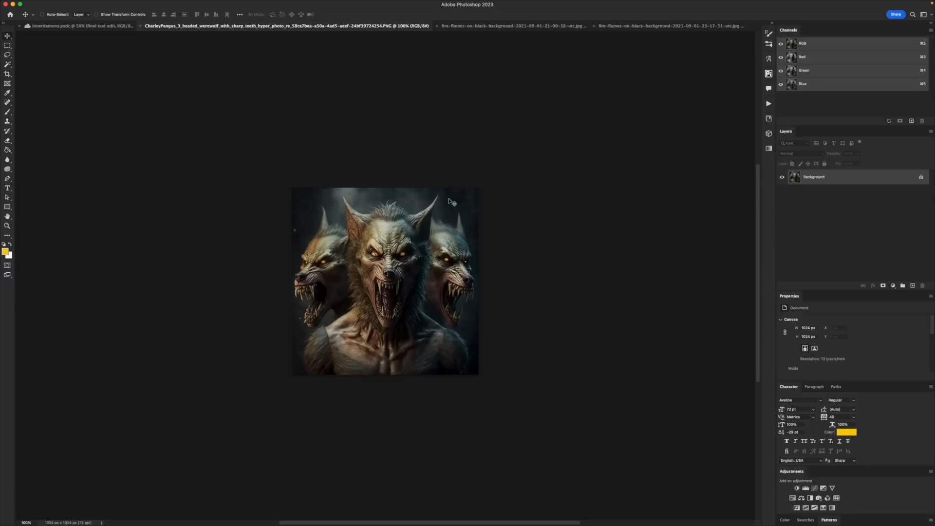
{"action": "double_click", "coordinate": [849, 180]}
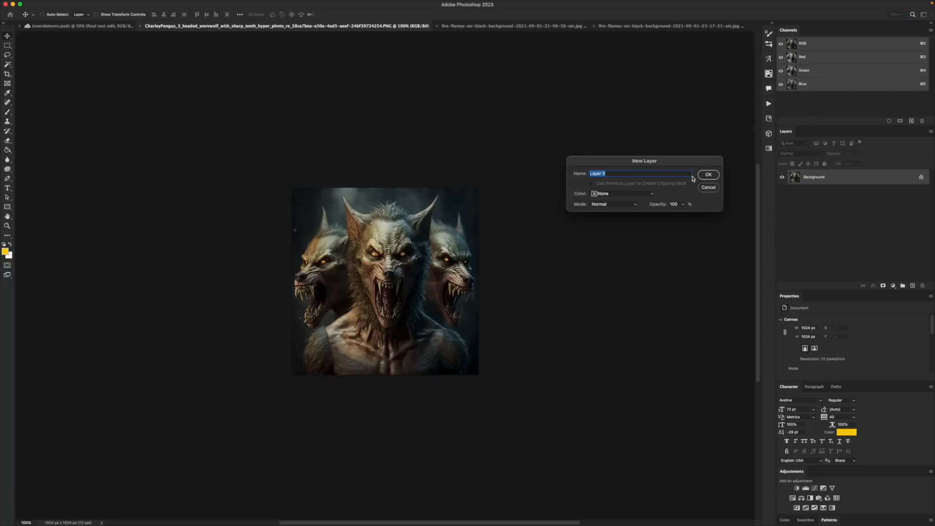
{"action": "left_click", "coordinate": [717, 176]}
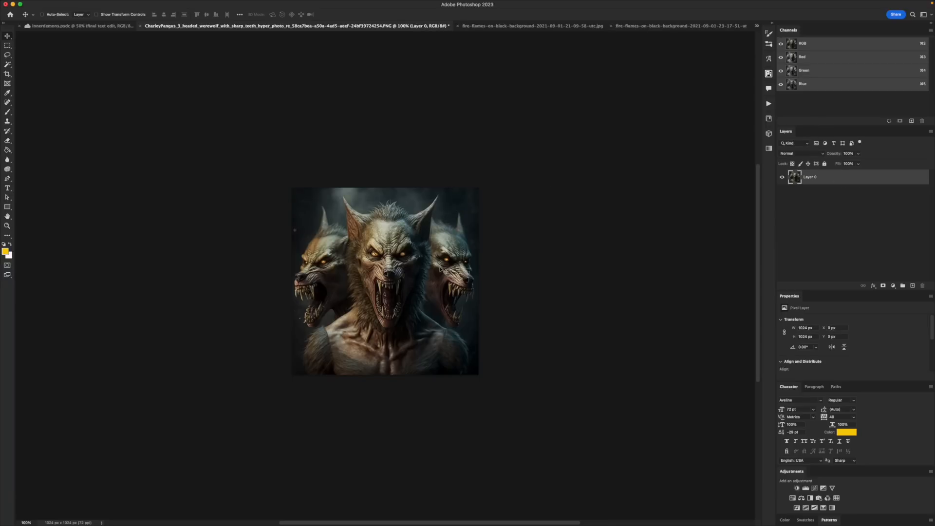
Bring the three-headed werewolf image into the innerdemons document and scale it to about 385% to span most of the canvas width
{"action": "left_click_drag", "start_coordinate": [398, 285], "coordinate": [367, 269]}
{"action": "key", "text": "super+t"}
{"action": "left_click_drag", "start_coordinate": [414, 227], "coordinate": [547, 93]}
{"action": "left_click_drag", "start_coordinate": [468, 154], "coordinate": [434, 157]}
{"action": "key", "text": "Return"}
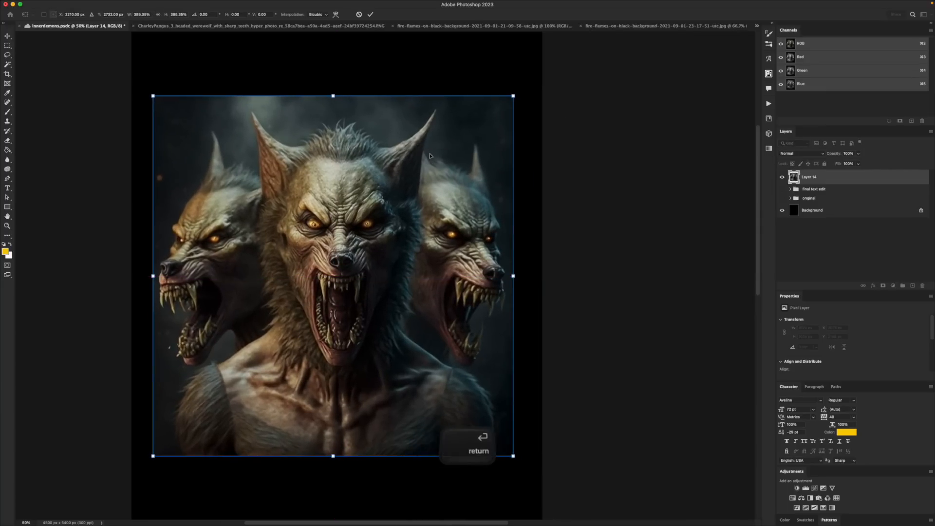
Center the werewolf layer horizontally and vertically on the canvas, and deselect
{"action": "key", "text": "super+a"}
{"action": "left_click", "coordinate": [163, 15]}
{"action": "left_click", "coordinate": [206, 15]}
{"action": "key", "text": "super+d"}
Examine the placed werewolf artwork and the dark backdrop around its three heads
{"action": "left_click_drag", "start_coordinate": [476, 180], "coordinate": [523, 162]}
{"action": "key", "text": "z"}
{"action": "left_click", "coordinate": [404, 192]}
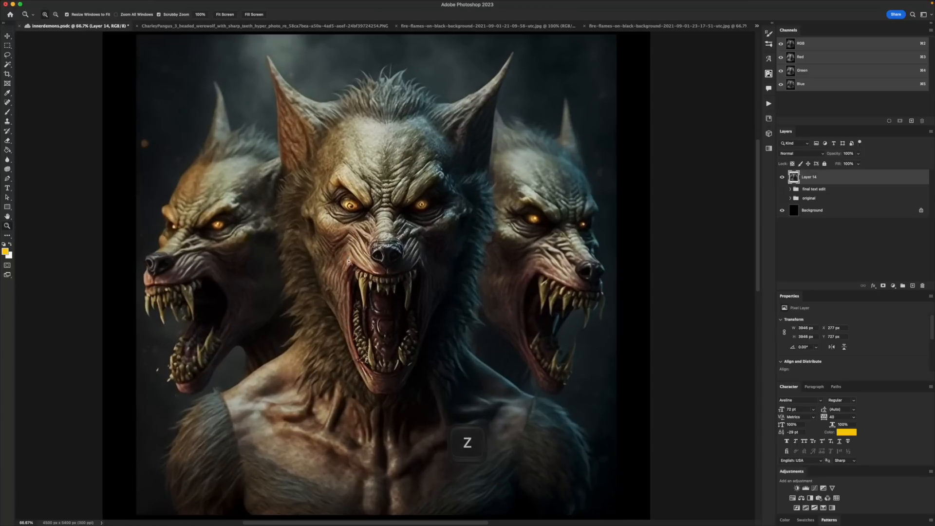
{"action": "left_click", "coordinate": [425, 215], "text": "alt"}
{"action": "left_click_drag", "start_coordinate": [426, 215], "coordinate": [416, 236]}
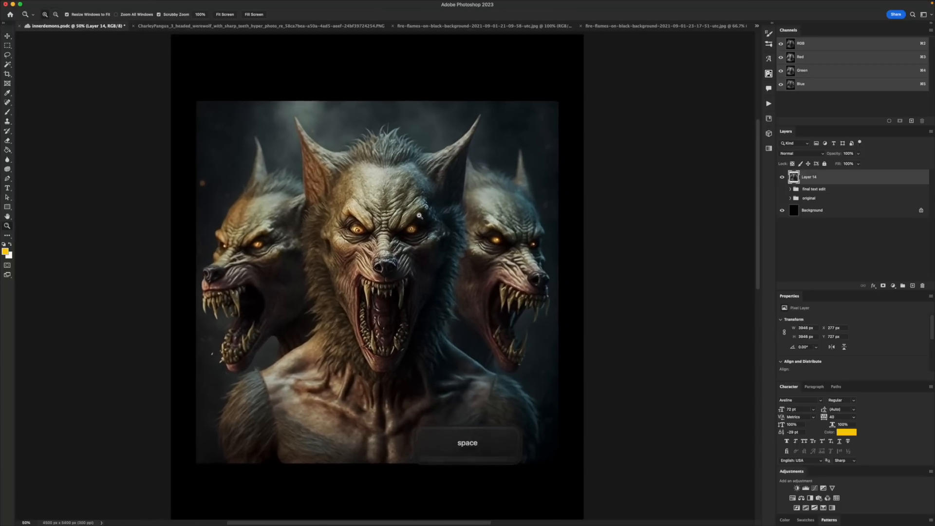
{"action": "left_click", "coordinate": [421, 216]}
{"action": "left_click_drag", "start_coordinate": [421, 201], "coordinate": [426, 172]}
{"action": "key", "text": "a"}
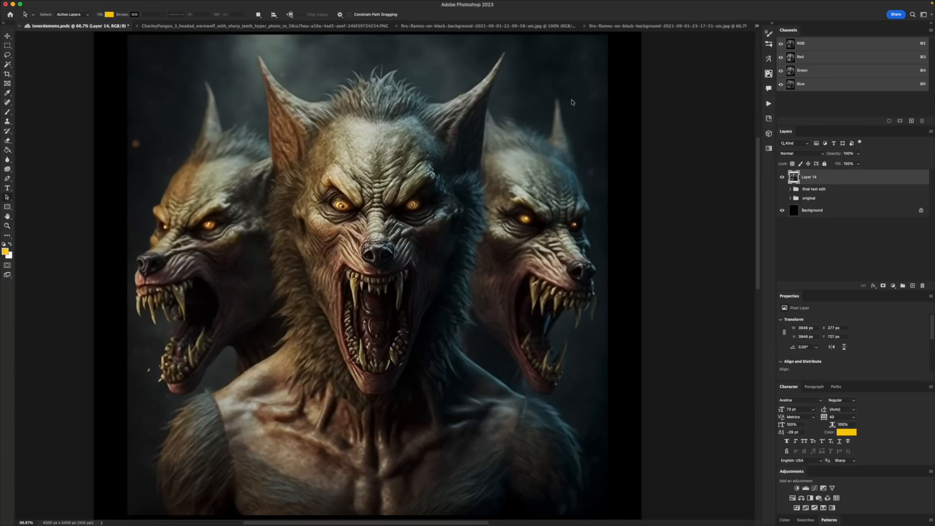
{"action": "left_click_drag", "start_coordinate": [504, 256], "coordinate": [504, 219]}
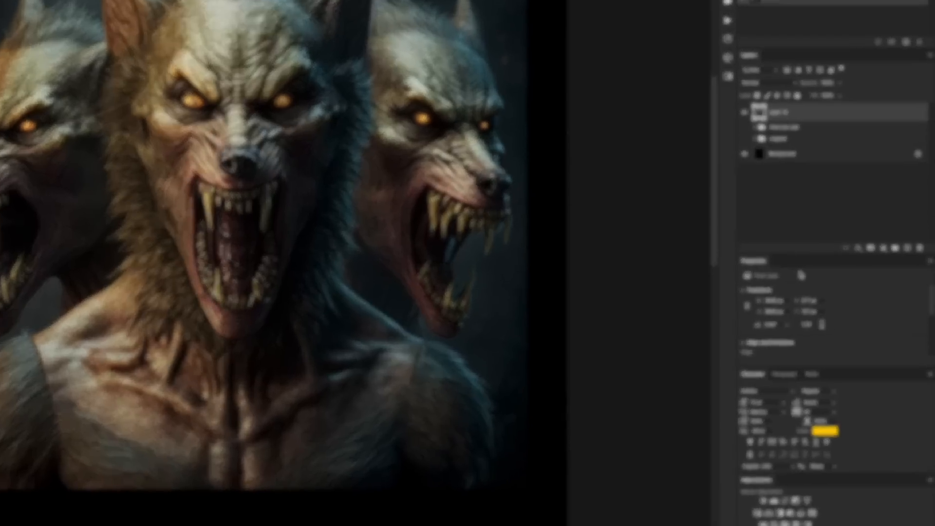
Remove the background of the werewolf layer with the Remove Background quick action
{"action": "scroll", "coordinate": [809, 340], "scroll_direction": "down", "scroll_amount": 2}
{"action": "scroll", "coordinate": [718, 271], "scroll_direction": "down", "scroll_amount": 2}
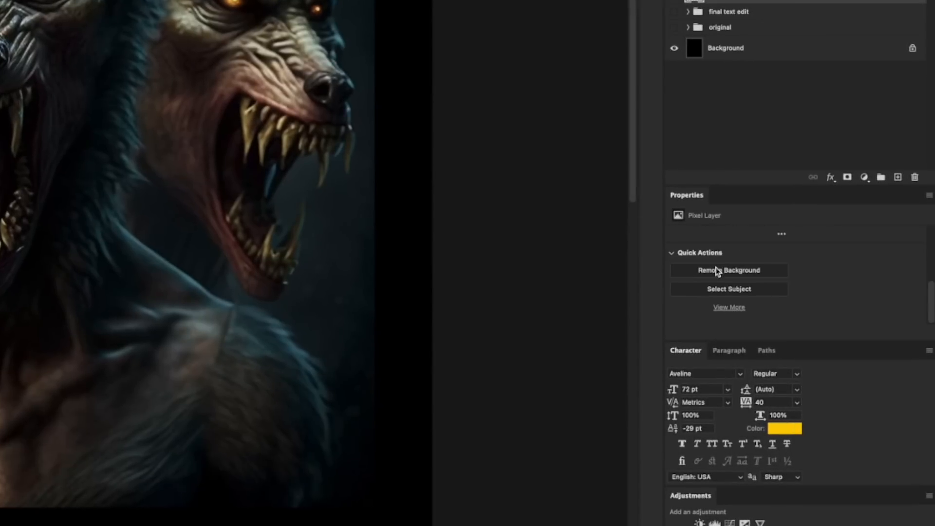
{"action": "left_click", "coordinate": [716, 289]}
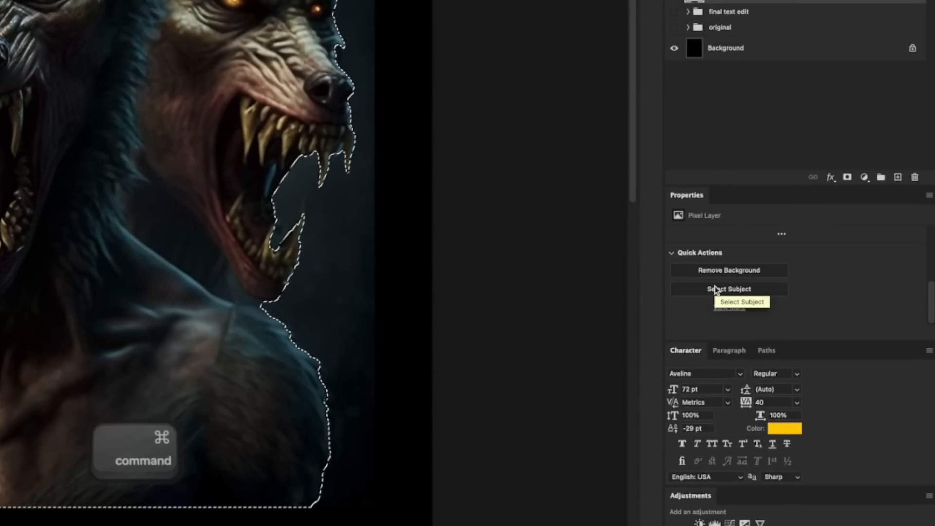
{"action": "key", "text": "super+d"}
{"action": "left_click", "coordinate": [725, 273]}
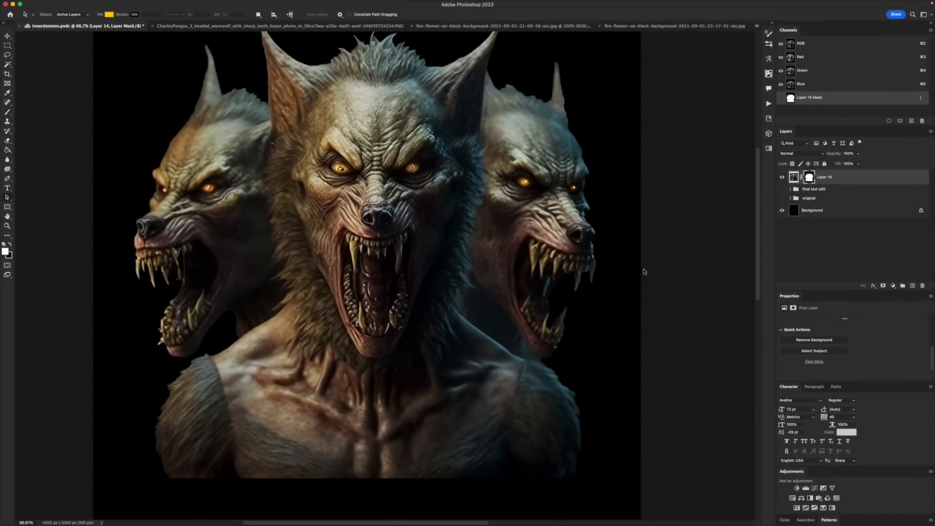
{"action": "left_click_drag", "start_coordinate": [590, 337], "coordinate": [585, 355]}
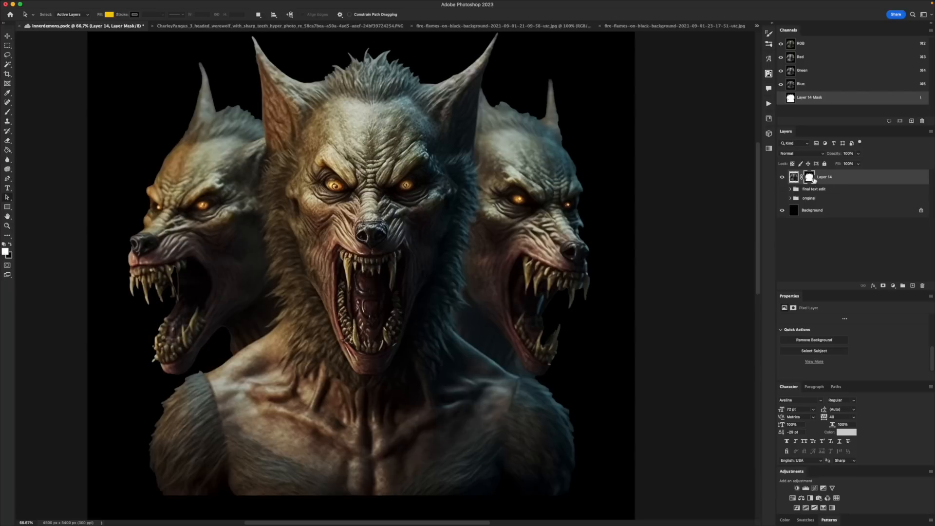
Try painting white on the layer mask around the left werewolf head to restore some background, and undo the stroke
{"action": "left_click_drag", "start_coordinate": [523, 286], "coordinate": [513, 236]}
{"action": "key", "text": "b"}
{"action": "left_click_drag", "start_coordinate": [161, 235], "coordinate": [221, 217]}
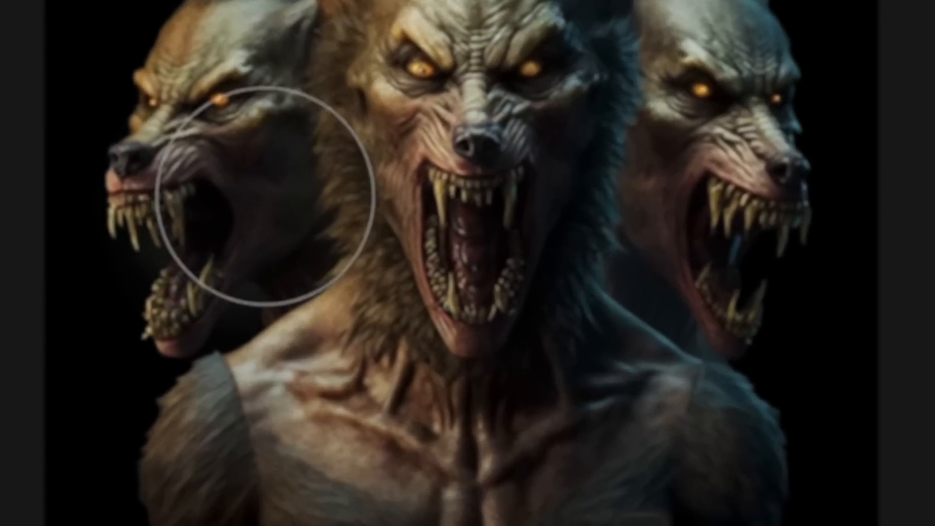
{"action": "key", "text": "ctrl+z"}
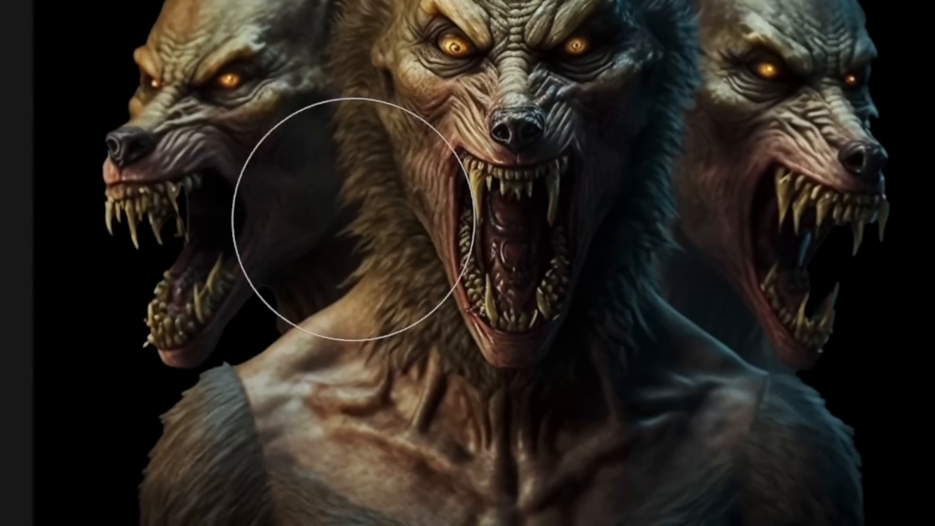
Try fading the lower edge of the werewolf's body with a wide black brush stroke on the layer mask
{"action": "key", "text": "bracketleft"}
{"action": "key", "text": "bracketleft"}
{"action": "key", "text": "bracketleft"}
{"action": "key", "text": "bracketleft"}
{"action": "key", "text": "bracketleft"}
{"action": "key", "text": "bracketleft"}
{"action": "key", "text": "bracketleft"}
{"action": "key", "text": "bracketleft"}
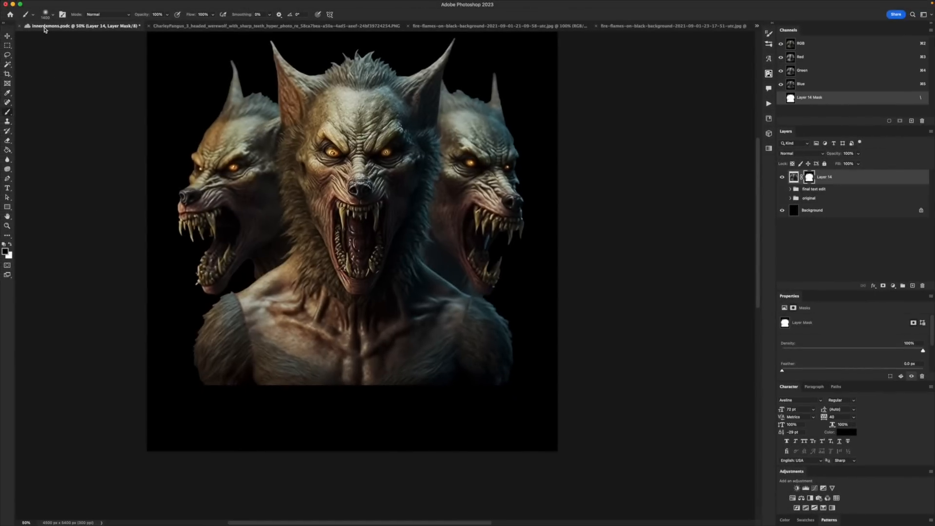
{"action": "mouse_move", "coordinate": [126, 404]}
{"action": "left_mouse_down"}
{"action": "mouse_move", "coordinate": [642, 398]}
{"action": "mouse_move", "coordinate": [507, 403]}
{"action": "mouse_move", "coordinate": [14, 385]}
{"action": "mouse_move", "coordinate": [715, 395]}
{"action": "left_mouse_up"}
{"action": "left_click_drag", "start_coordinate": [505, 344], "coordinate": [495, 357]}
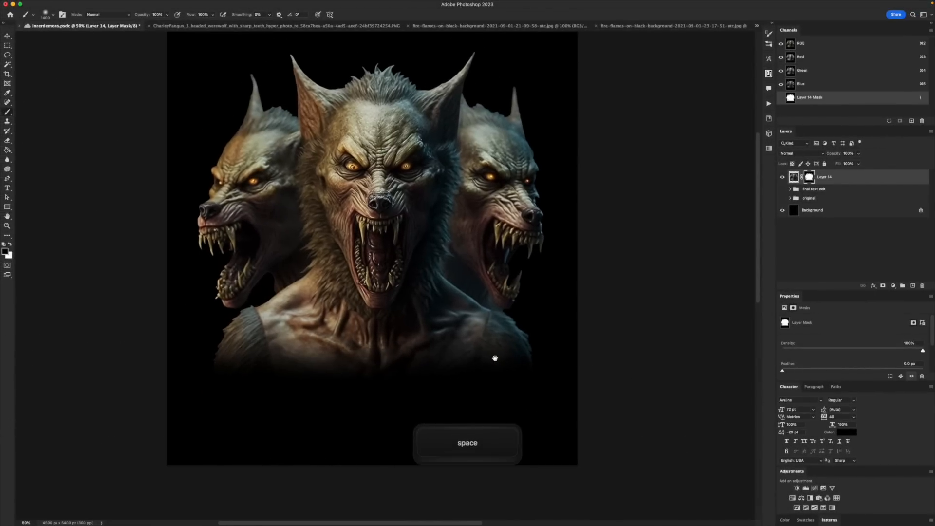
Hide the Background layer and fade the werewolf's lower body by painting straight soft black strokes on its layer mask
{"action": "left_click", "coordinate": [782, 210]}
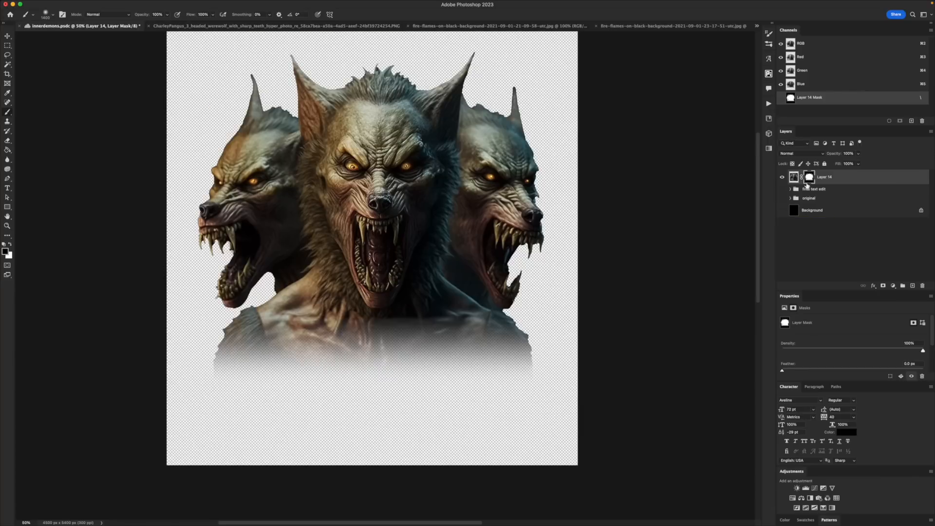
{"action": "key", "text": "d"}
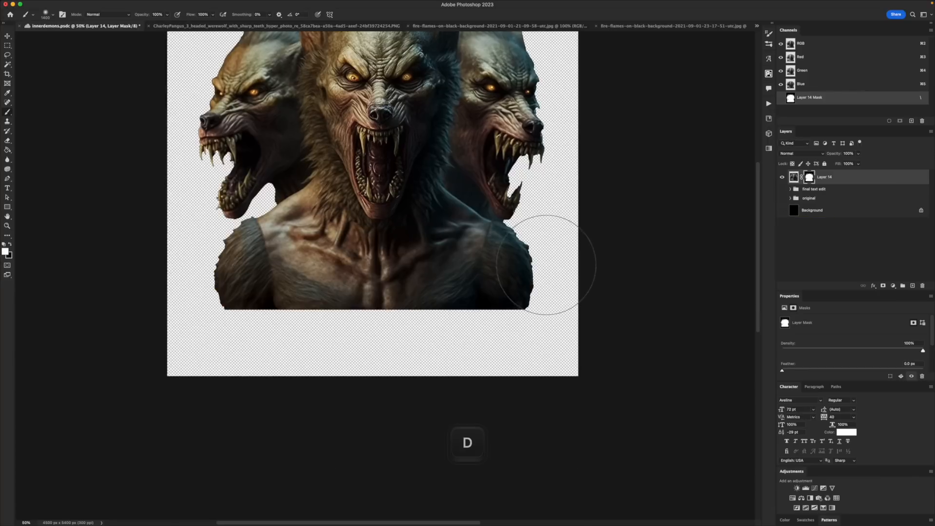
{"action": "key", "text": "x"}
{"action": "mouse_move", "coordinate": [156, 344]}
{"action": "left_mouse_down"}
{"action": "mouse_move", "coordinate": [713, 341]}
{"action": "mouse_move", "coordinate": [209, 344]}
{"action": "left_mouse_up"}
{"action": "key", "text": "super+z"}
{"action": "key", "text": "bracketleft"}
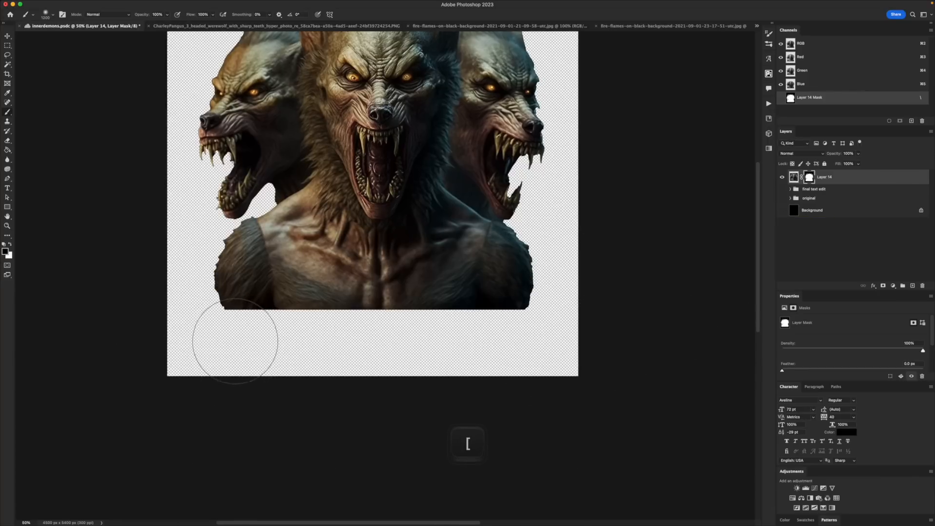
{"action": "left_click", "coordinate": [228, 358], "text": "shift"}
{"action": "left_click", "coordinate": [263, 357], "text": "shift"}
{"action": "left_click", "coordinate": [540, 346], "text": "shift"}
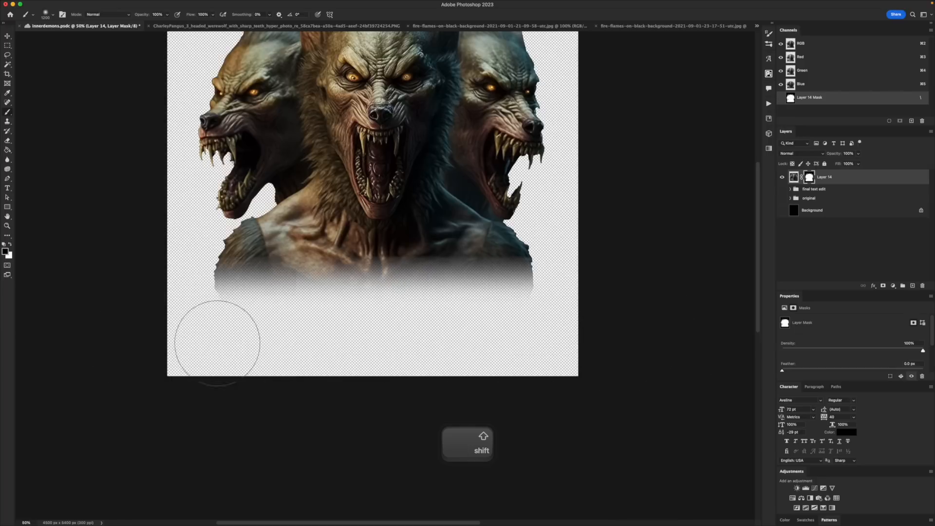
{"action": "left_click", "coordinate": [203, 340], "text": "shift"}
Check the faded lower edge against transparency and show the black Background layer again
{"action": "key", "text": "space"}
{"action": "left_click_drag", "start_coordinate": [364, 307], "coordinate": [354, 356]}
{"action": "left_click_drag", "start_coordinate": [378, 289], "coordinate": [393, 246]}
{"action": "key", "text": "bracketleft"}
{"action": "key", "text": "z"}
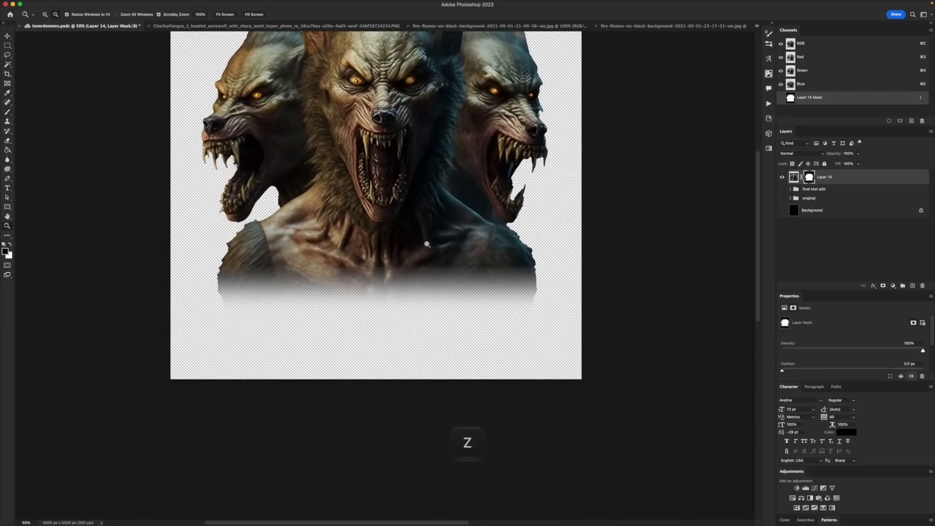
{"action": "left_click", "coordinate": [428, 247], "text": "alt"}
{"action": "key", "text": "space"}
{"action": "left_click_drag", "start_coordinate": [411, 162], "coordinate": [452, 194]}
{"action": "left_click", "coordinate": [409, 215]}
{"action": "left_click", "coordinate": [782, 209]}
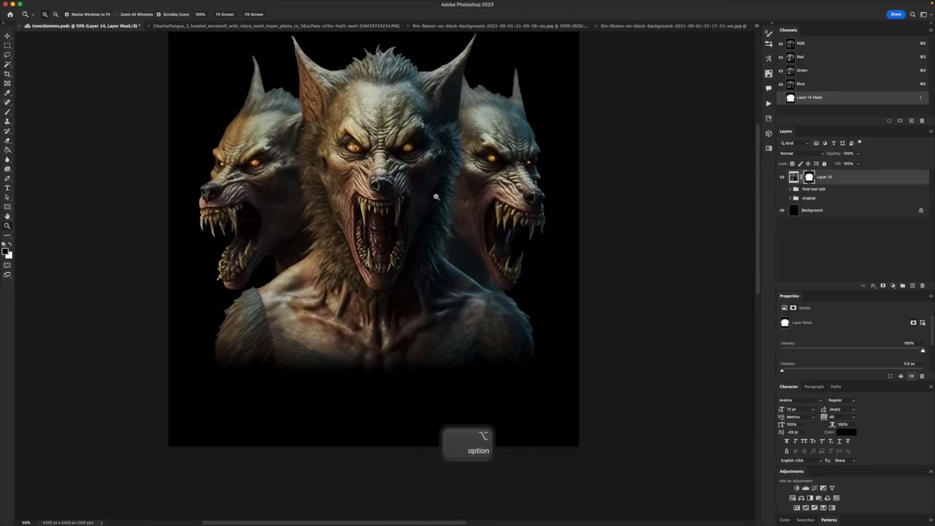
Keep a hidden duplicate of Layer 14 just above the Background, and convert the original Layer 14 to a smart object
{"action": "left_click_drag", "start_coordinate": [837, 180], "coordinate": [833, 206]}
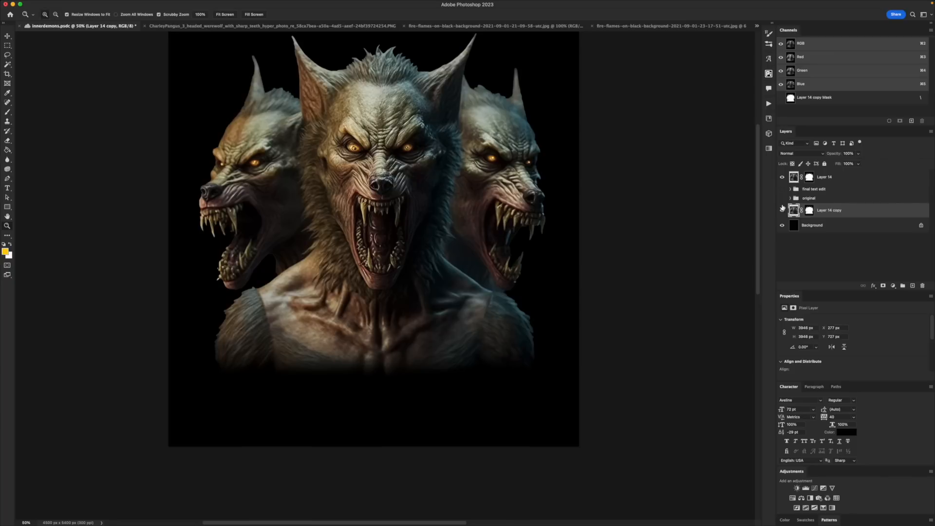
{"action": "left_click", "coordinate": [782, 210]}
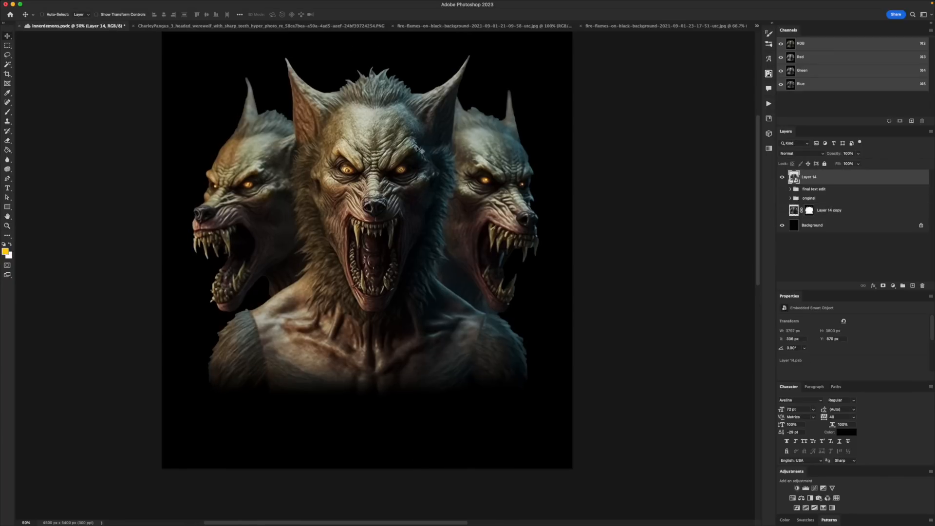
{"action": "key", "text": "super+z"}
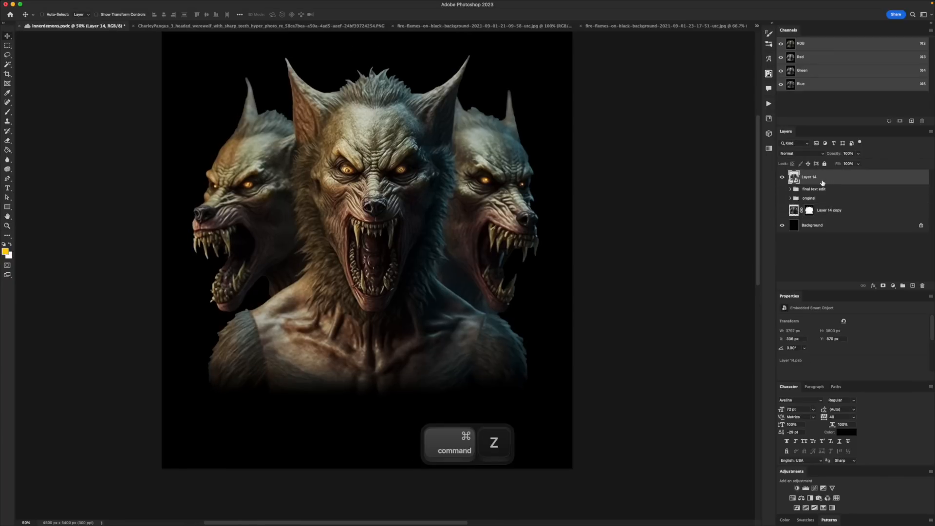
Add a Hue/Saturation adjustment layer above the werewolf with saturation -100, and compare the artwork with and without it
{"action": "left_click", "coordinate": [894, 286]}
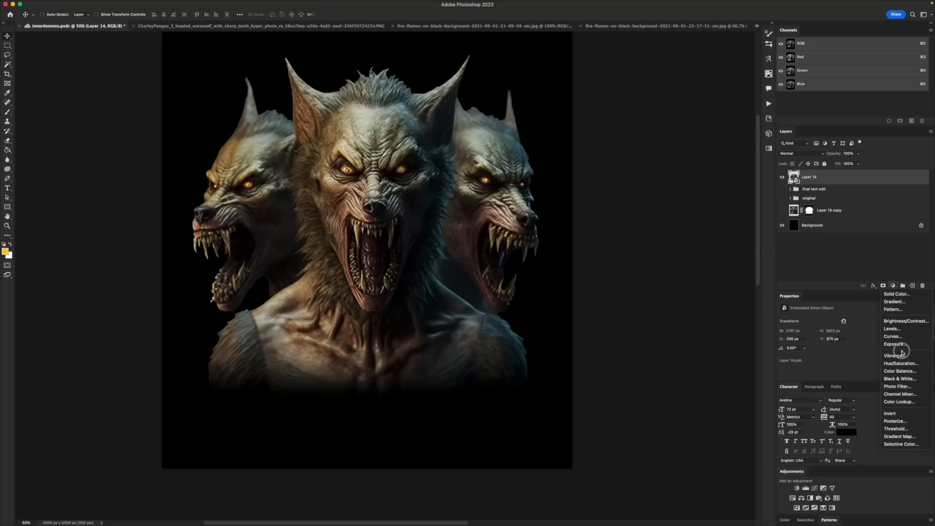
{"action": "left_click", "coordinate": [901, 363]}
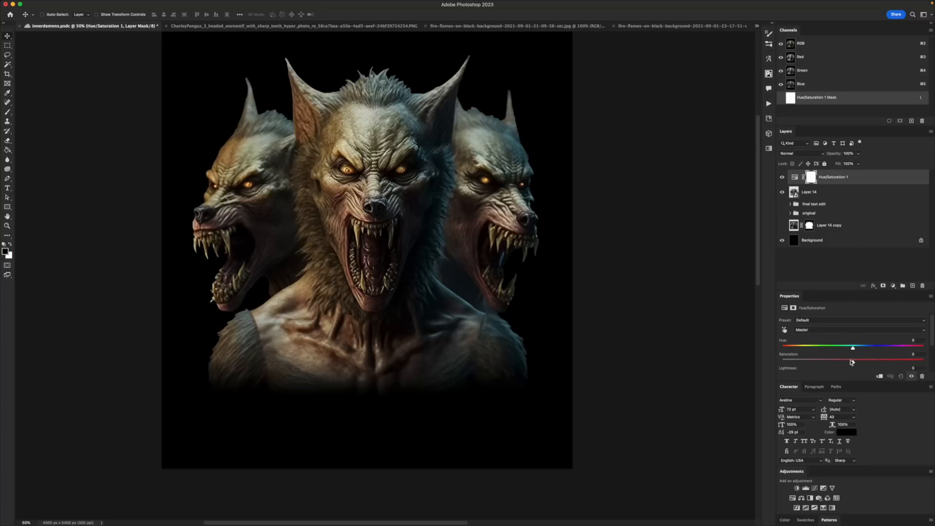
{"action": "left_click_drag", "start_coordinate": [851, 362], "coordinate": [745, 359]}
{"action": "left_click", "coordinate": [795, 176]}
{"action": "left_click", "coordinate": [781, 177]}
{"action": "left_click", "coordinate": [782, 176]}
Add a Levels adjustment layer above Hue/Saturation 1 and set its midtone input to 1.49
{"action": "left_click", "coordinate": [893, 285]}
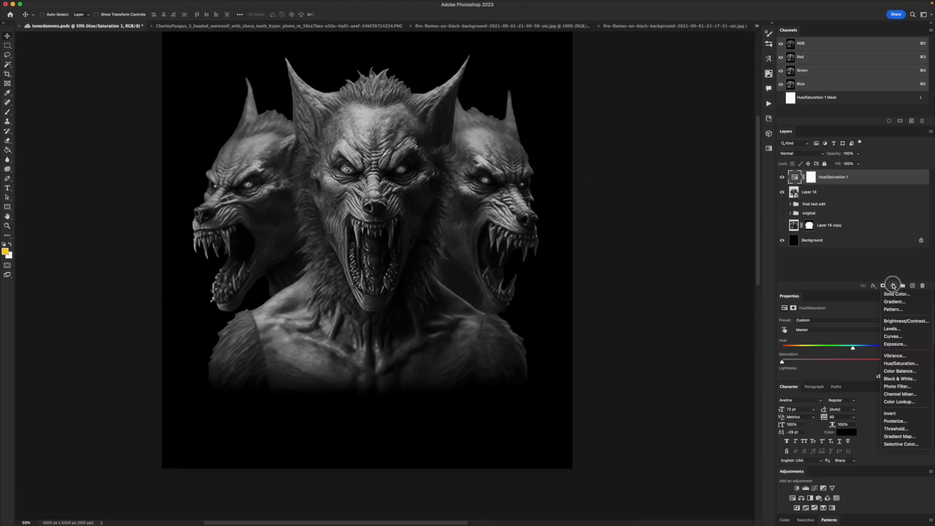
{"action": "key", "text": "Return"}
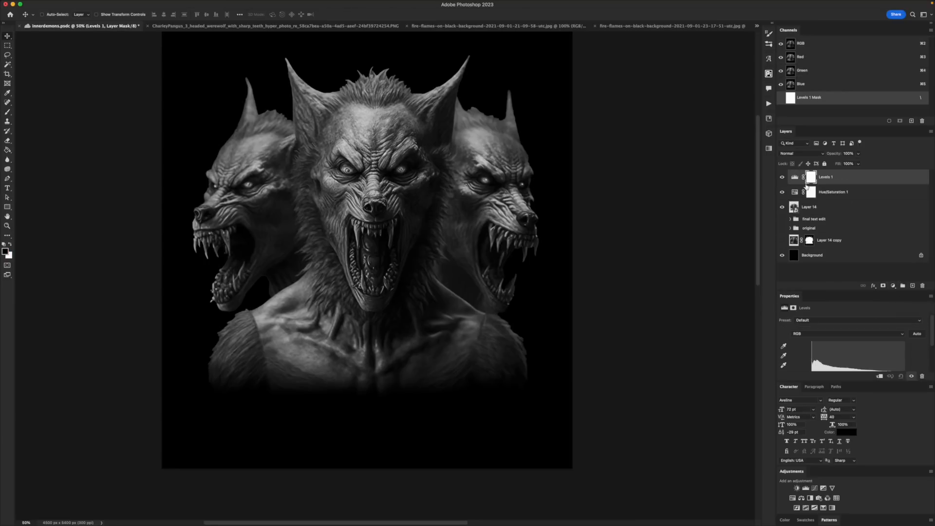
{"action": "left_click", "coordinate": [816, 209]}
{"action": "left_click", "coordinate": [828, 195]}
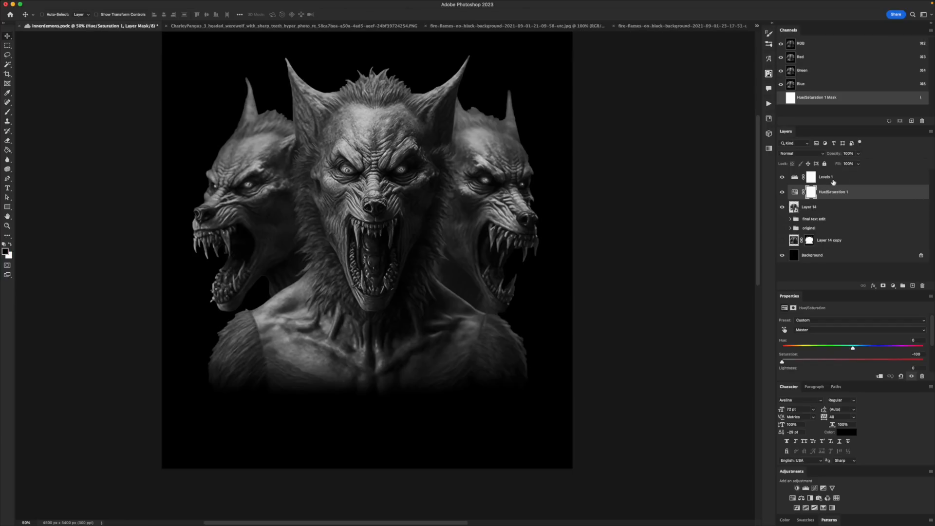
{"action": "left_click", "coordinate": [832, 181]}
{"action": "left_click", "coordinate": [795, 179]}
{"action": "scroll", "coordinate": [867, 345], "scroll_direction": "down", "scroll_amount": 2}
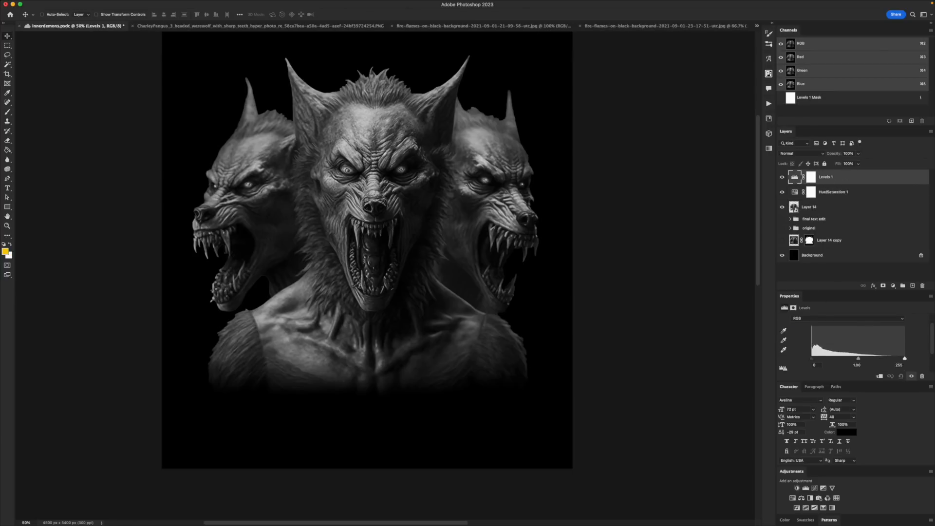
{"action": "mouse_move", "coordinate": [858, 348]}
{"action": "left_mouse_down"}
{"action": "mouse_move", "coordinate": [885, 347]}
{"action": "mouse_move", "coordinate": [837, 347]}
{"action": "mouse_move", "coordinate": [884, 347]}
{"action": "mouse_move", "coordinate": [858, 338]}
{"action": "mouse_move", "coordinate": [845, 348]}
{"action": "left_mouse_up"}
{"action": "key", "text": "super+z"}
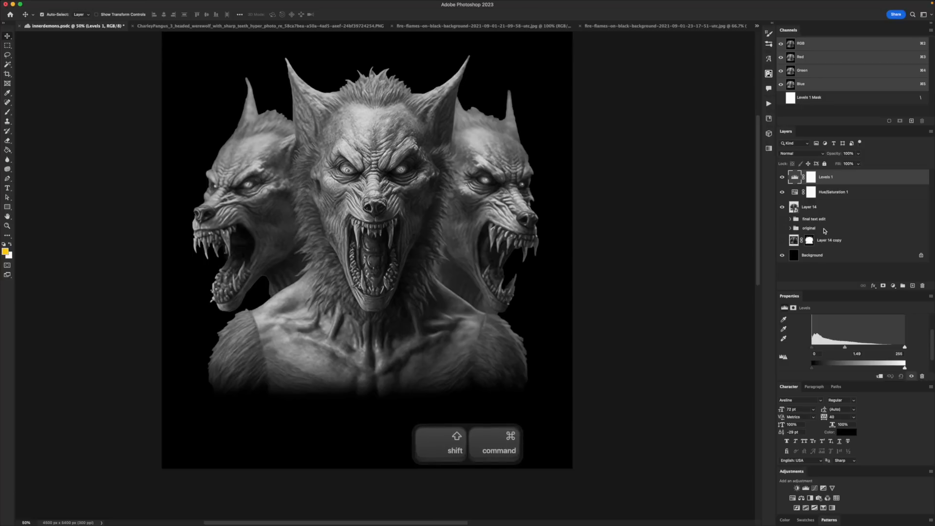
Stamp all visible layers into a new layer named "base" and hide it
{"action": "key", "text": "shift+alt+super+e"}
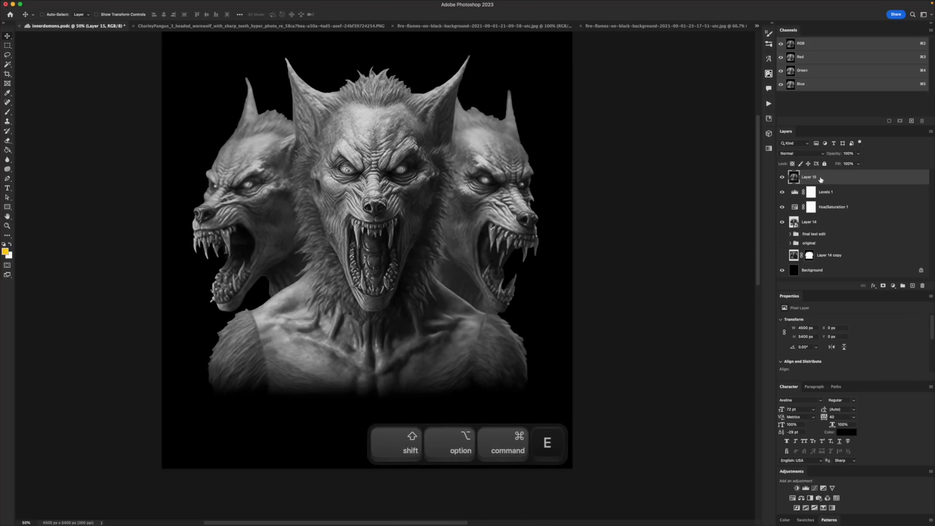
{"action": "double_click", "coordinate": [819, 178]}
{"action": "type", "text": "base"}
{"action": "key", "text": "Return"}
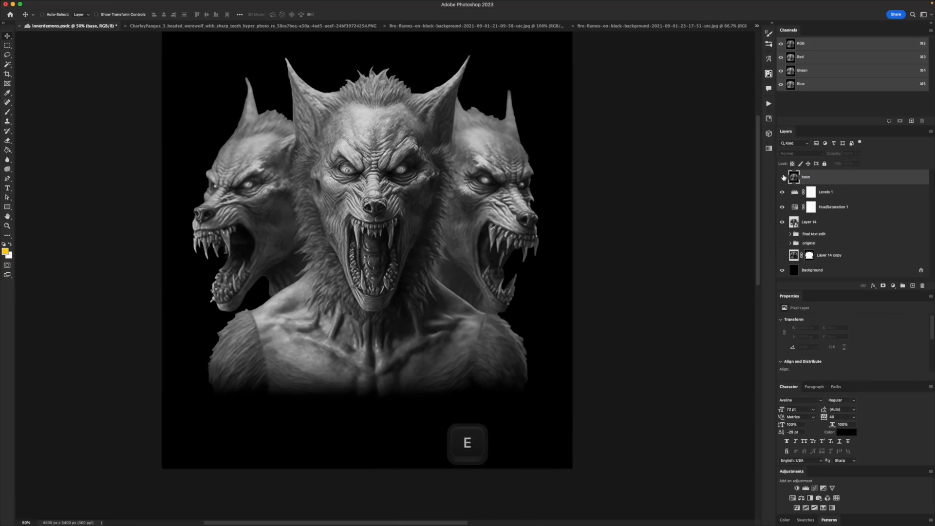
Set the midtone input of the Levels 1 adjustment layer to 1.02
{"action": "left_click", "coordinate": [795, 191]}
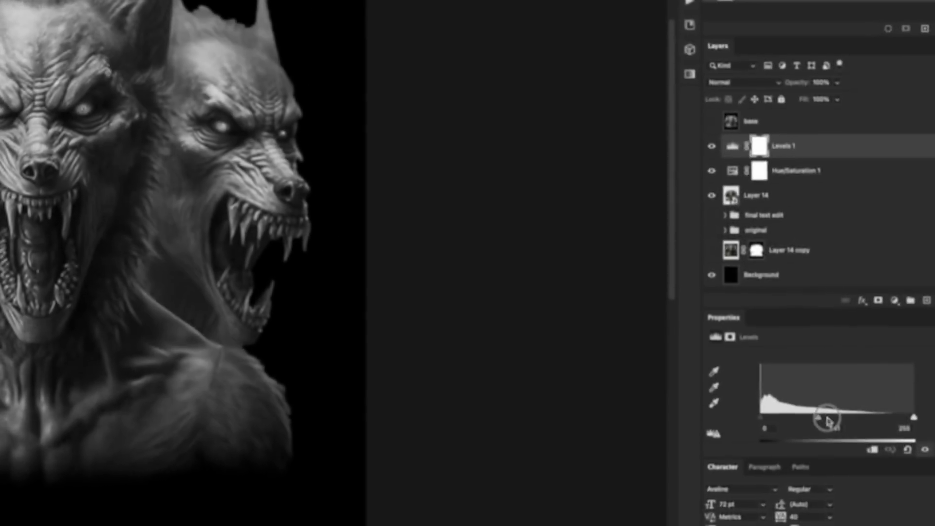
{"action": "left_click_drag", "start_coordinate": [826, 420], "coordinate": [837, 418]}
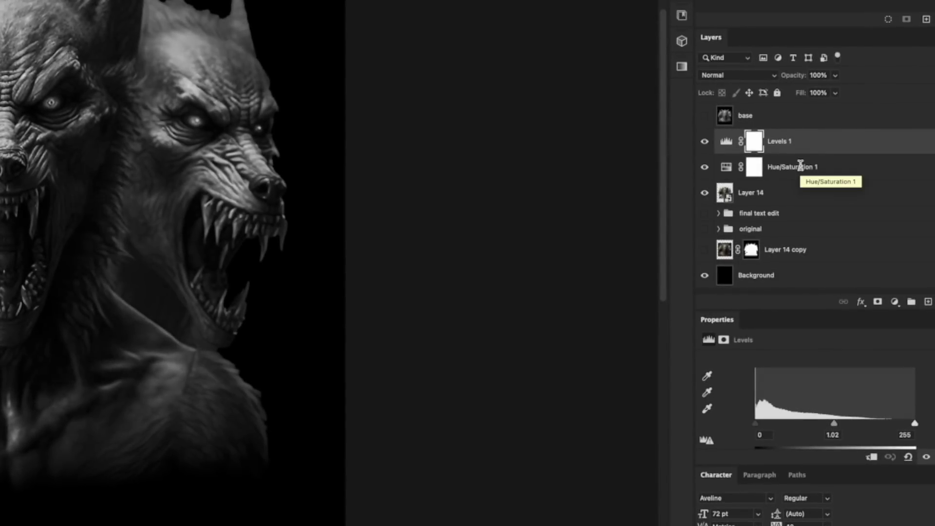
Stamp the visible layers into a new layer named "midtones", place it above the base layer and hide it
{"action": "key", "text": "super+alt+shift+e"}
{"action": "double_click", "coordinate": [747, 141]}
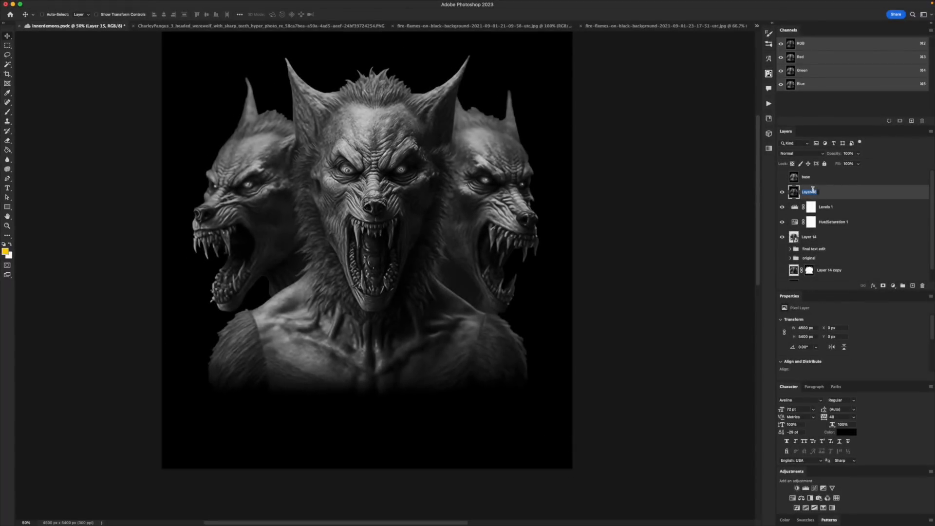
{"action": "type", "text": "midtones"}
{"action": "key", "text": "Return"}
{"action": "left_click_drag", "start_coordinate": [813, 191], "coordinate": [815, 176]}
{"action": "left_click", "coordinate": [782, 179]}
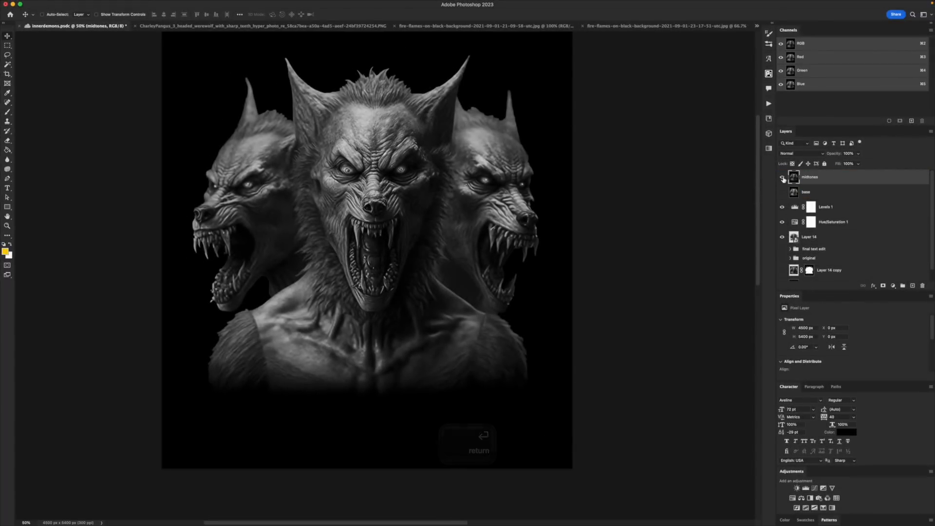
Darken the Levels 1 adjustment by shifting its midtone input toward the highlights, and stamp the visible layers for the highlight and brights versions
{"action": "left_click", "coordinate": [799, 208]}
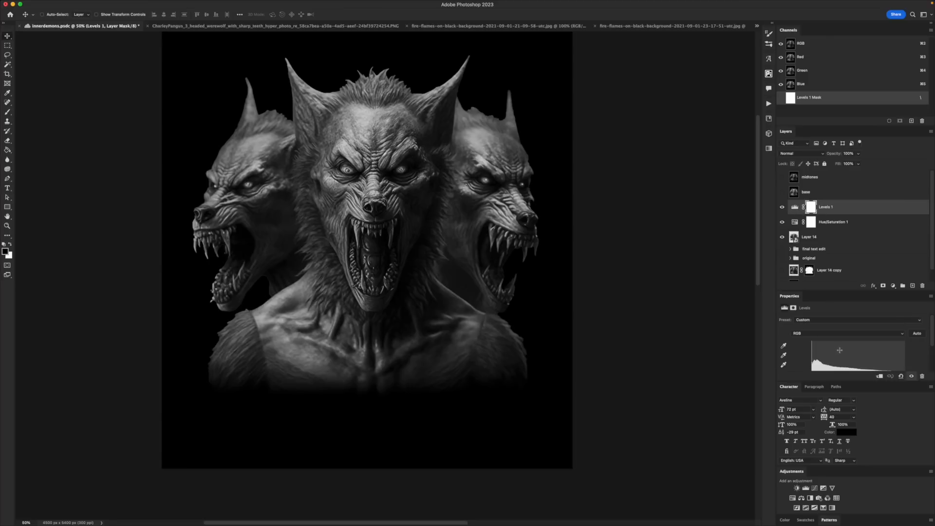
{"action": "scroll", "coordinate": [852, 345], "scroll_direction": "down", "scroll_amount": 2}
{"action": "left_click_drag", "start_coordinate": [859, 334], "coordinate": [875, 335]}
{"action": "left_click_drag", "start_coordinate": [810, 334], "coordinate": [813, 334]}
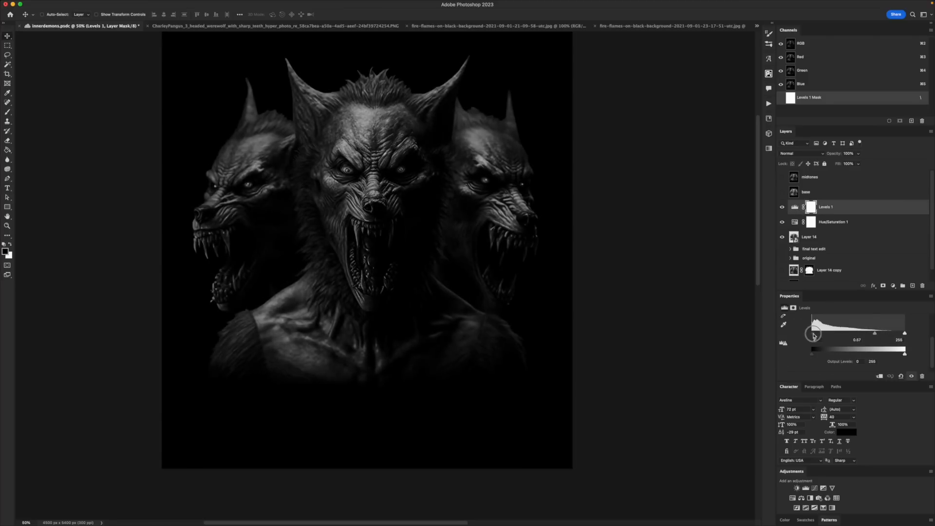
{"action": "mouse_move", "coordinate": [904, 333]}
{"action": "left_mouse_down"}
{"action": "mouse_move", "coordinate": [877, 335]}
{"action": "mouse_move", "coordinate": [894, 340]}
{"action": "left_mouse_up"}
{"action": "key", "text": "shift+alt+super+e"}
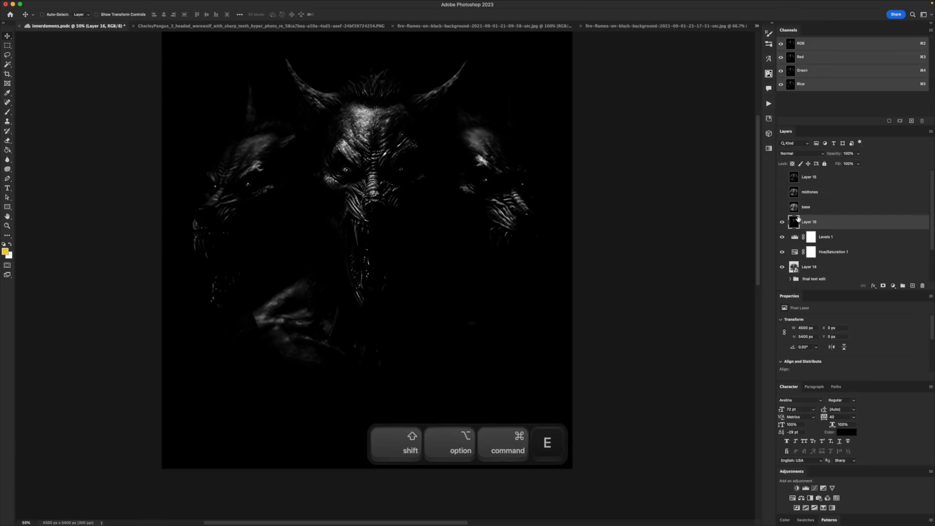
Move the newest stamped layer above the other stamped layers, naming it "brights" and the one below it "highlight"
{"action": "left_click_drag", "start_coordinate": [798, 219], "coordinate": [806, 177]}
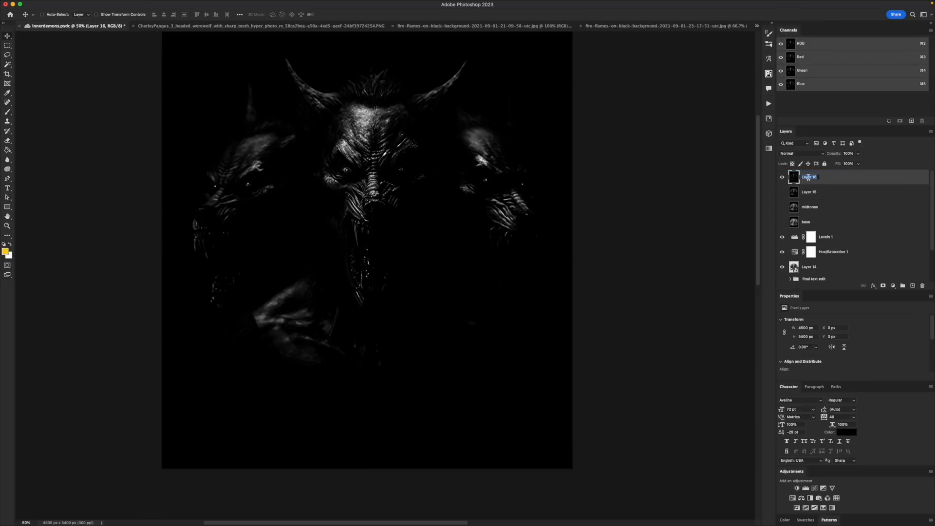
{"action": "double_click", "coordinate": [808, 192]}
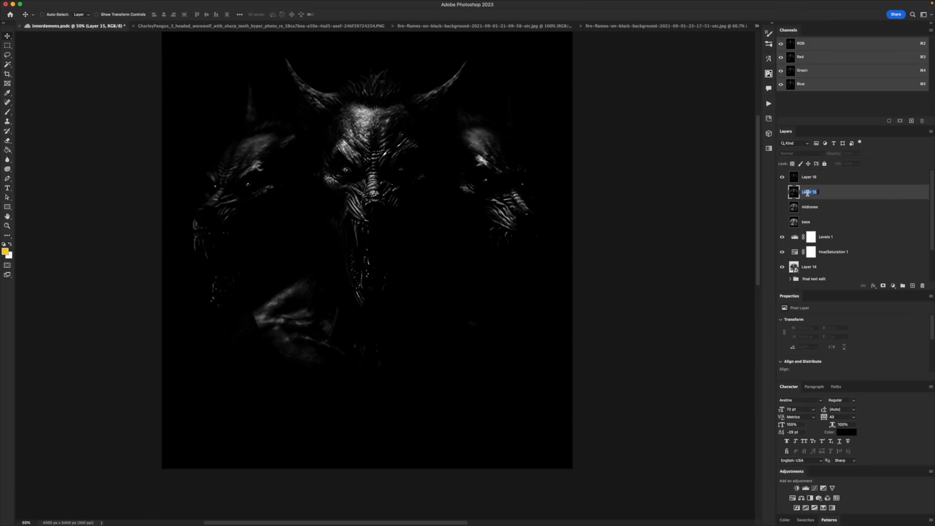
{"action": "type", "text": "highlight"}
{"action": "key", "text": "Return"}
{"action": "double_click", "coordinate": [807, 176]}
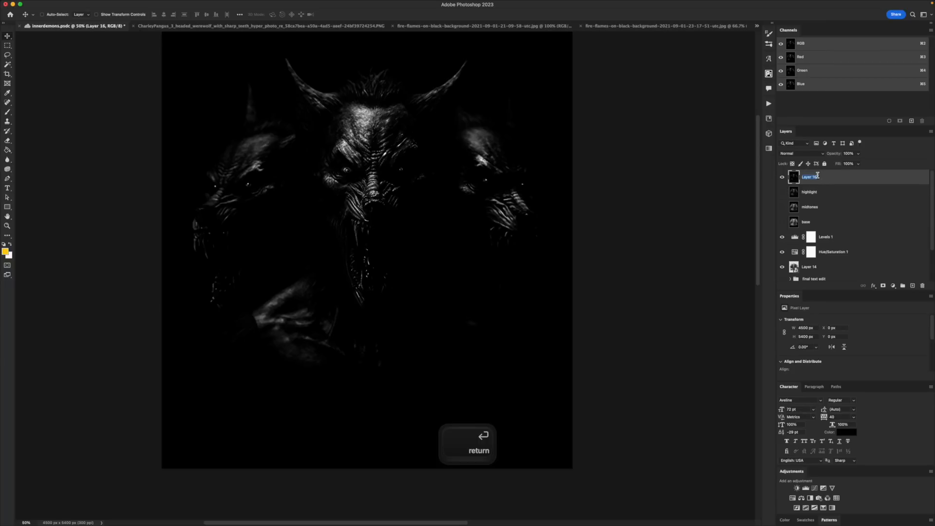
{"action": "type", "text": "speck"}
{"action": "key", "text": "Return"}
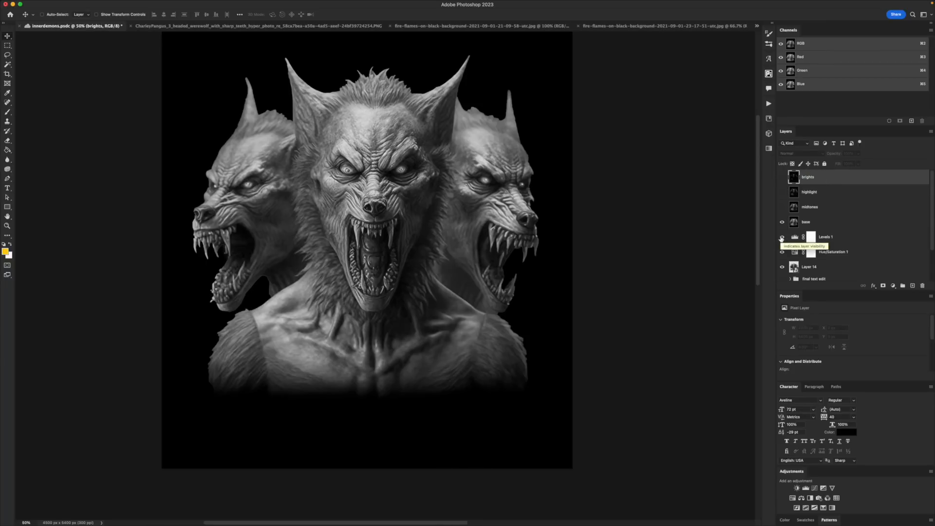
Hide Levels 1, Hue/Saturation 1 and Layer 14, select the base layer and reset the colours to black foreground and white background
{"action": "left_click", "coordinate": [782, 237]}
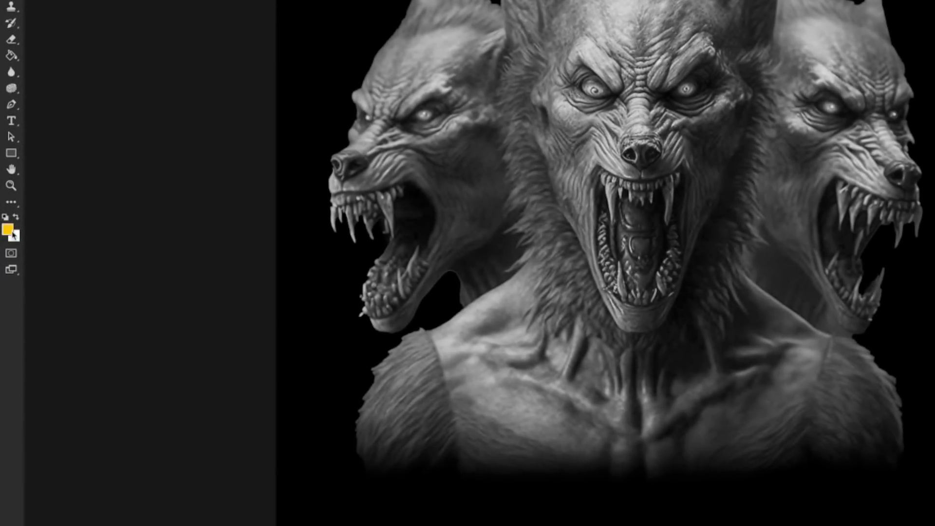
{"action": "key", "text": "d"}
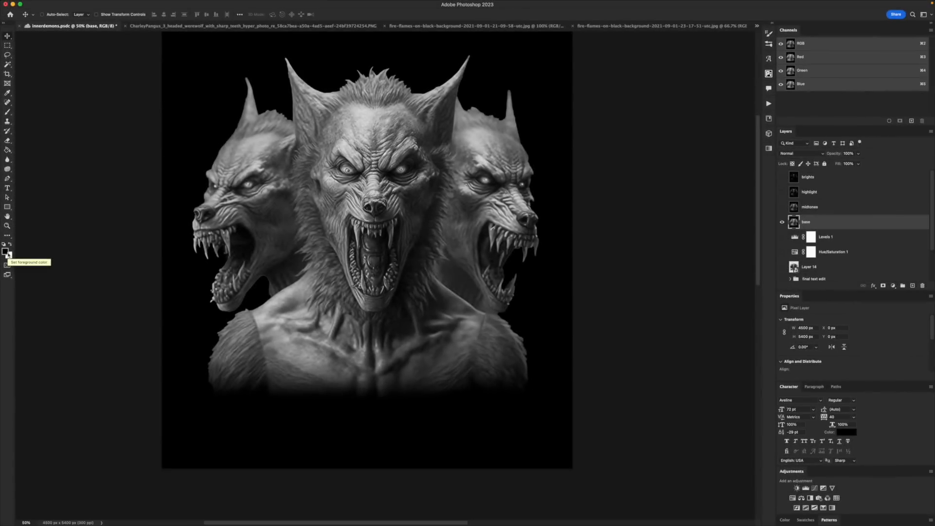
{"action": "scroll", "coordinate": [9, 255], "scroll_direction": "right", "scroll_amount": 1}
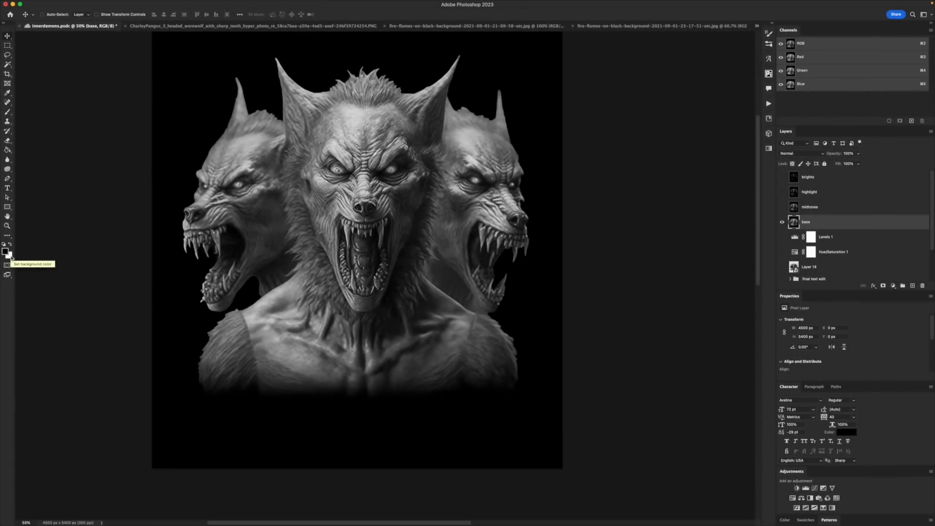
{"action": "key", "text": "x"}
{"action": "key", "text": "x"}
{"action": "key", "text": "x"}
{"action": "key", "text": "x"}
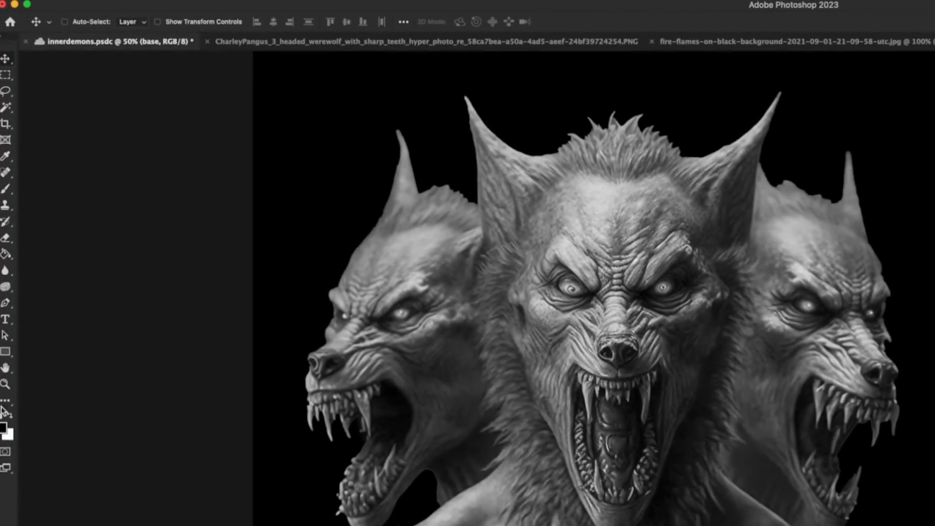
Open the Filter Gallery on the base layer, add an extra Grain effect and turn it off, keeping Stamp and the original Grain active
{"action": "left_click", "coordinate": [284, 4]}
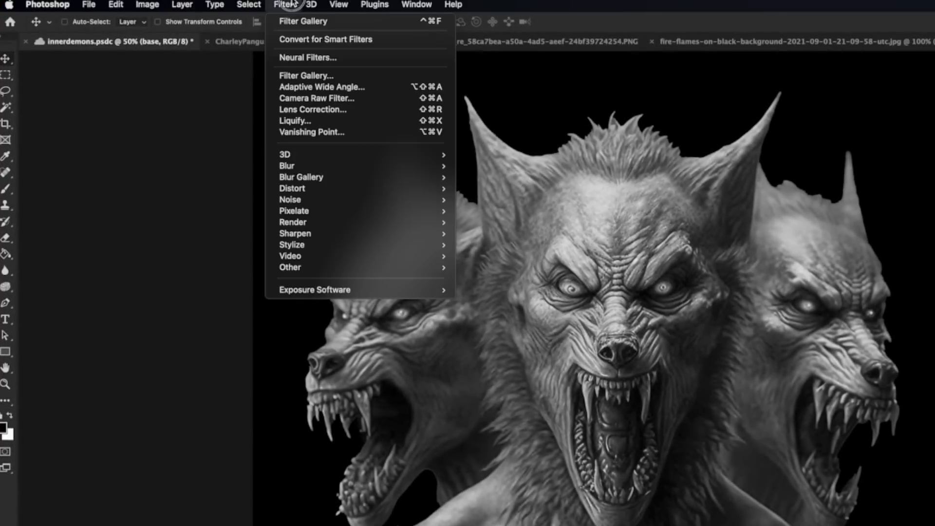
{"action": "left_click", "coordinate": [286, 73]}
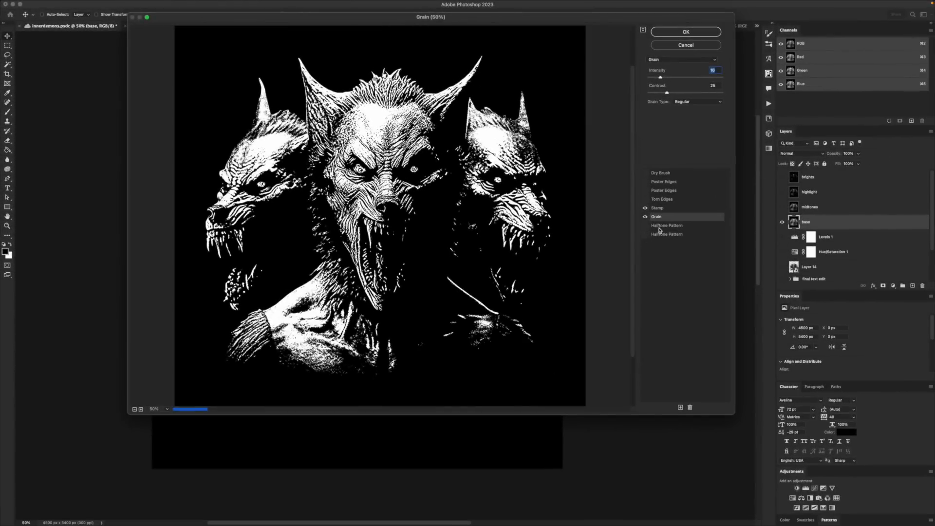
{"action": "left_click", "coordinate": [662, 209]}
{"action": "left_click", "coordinate": [662, 217]}
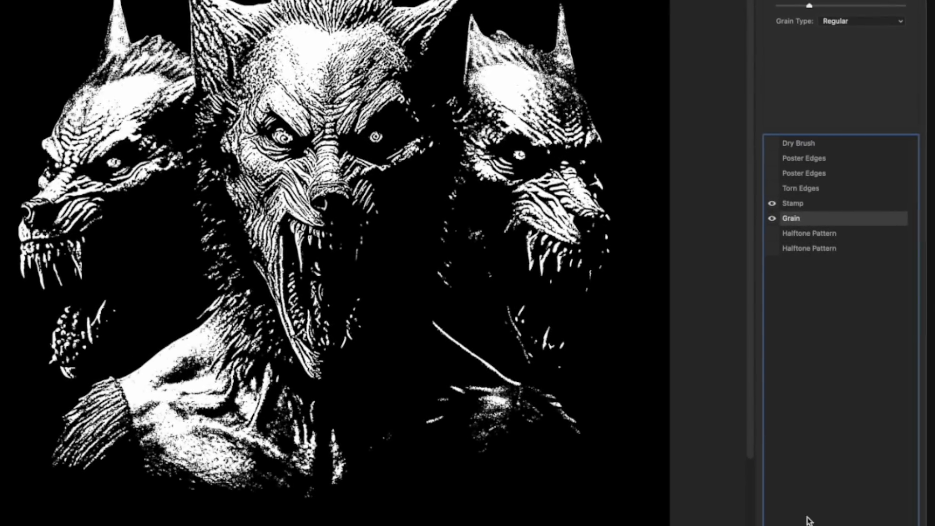
{"action": "left_click", "coordinate": [895, 525]}
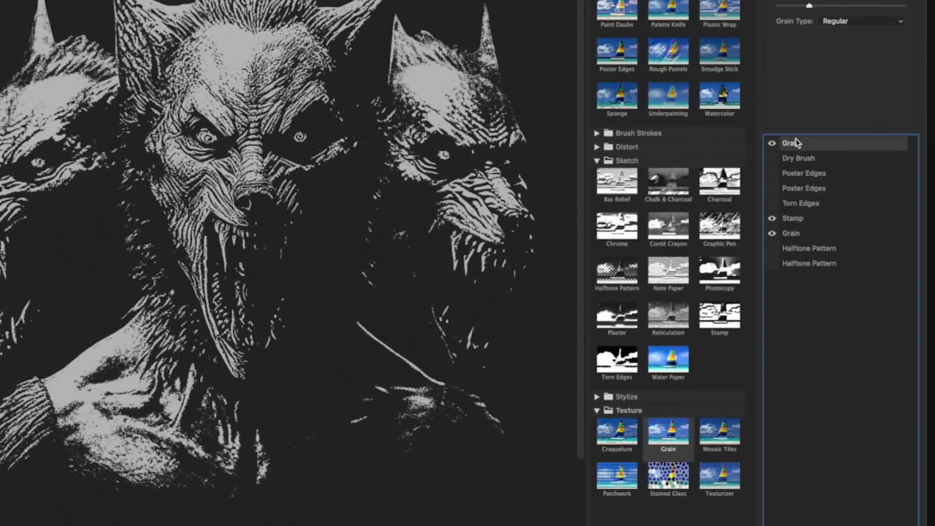
{"action": "left_click", "coordinate": [772, 142]}
{"action": "left_click", "coordinate": [798, 220]}
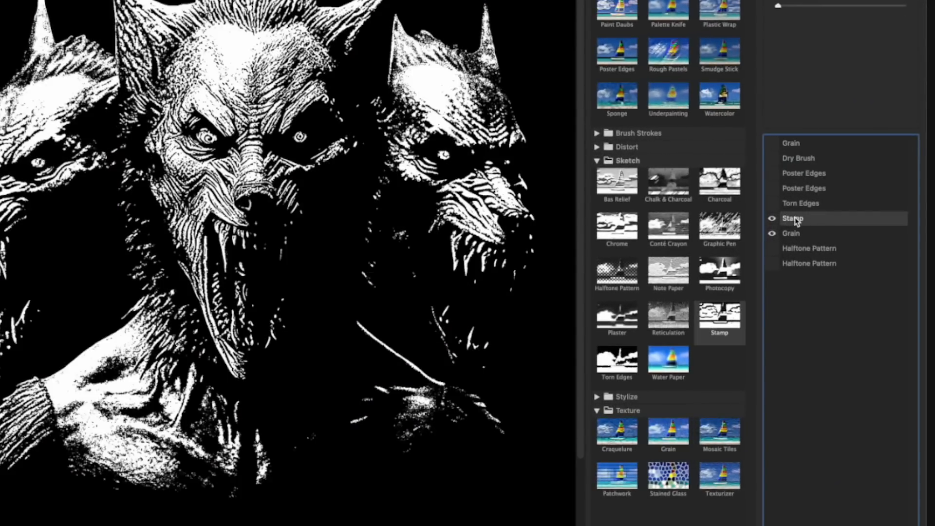
Set Grain to intensity 30 and contrast 7 and Stamp's light/dark balance to 19, and apply the effects to the base layer
{"action": "left_click", "coordinate": [793, 234]}
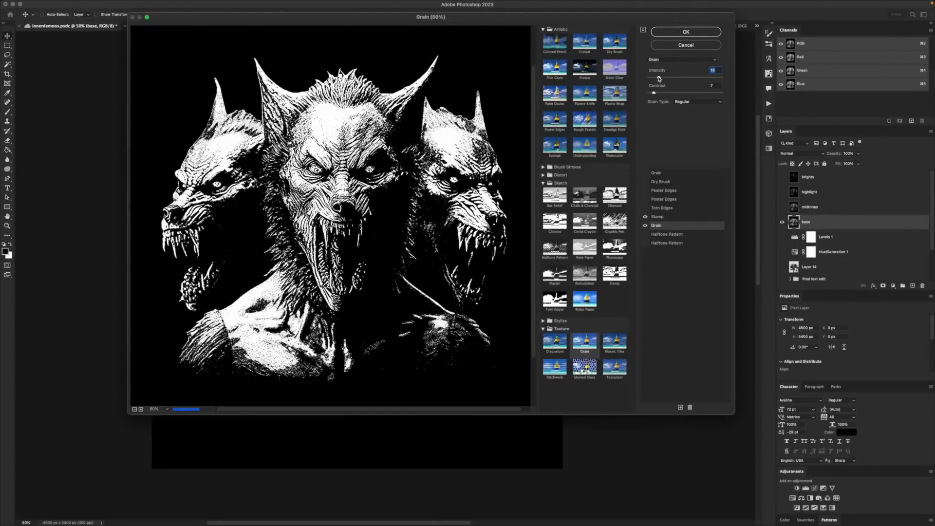
{"action": "left_click_drag", "start_coordinate": [659, 78], "coordinate": [658, 78]}
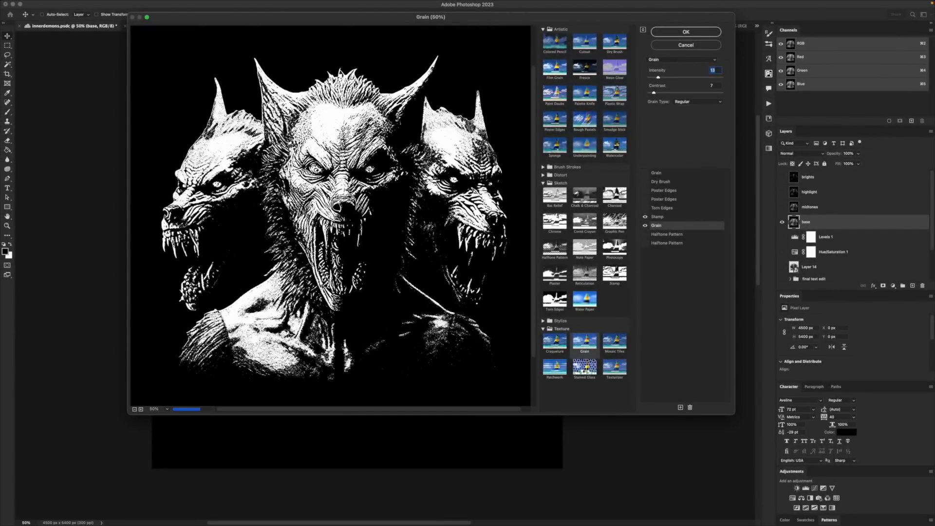
{"action": "left_click", "coordinate": [666, 217]}
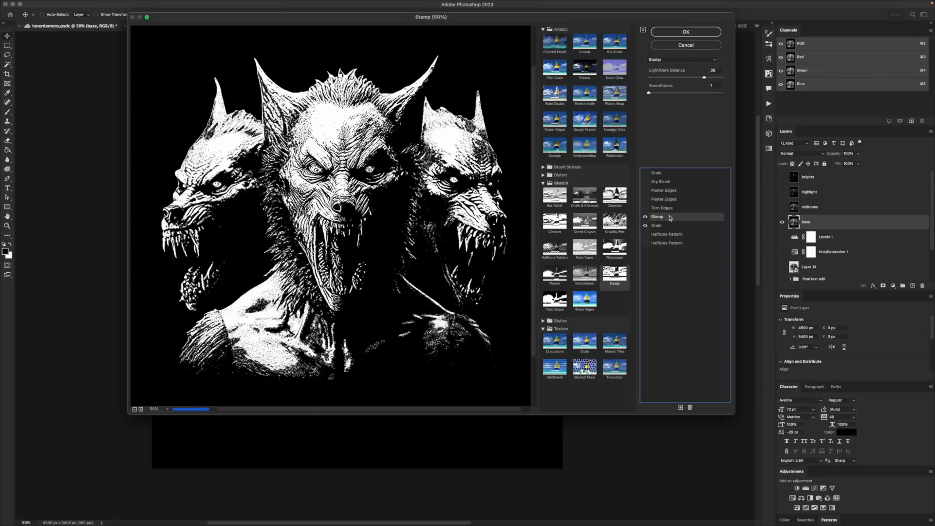
{"action": "left_click", "coordinate": [673, 78]}
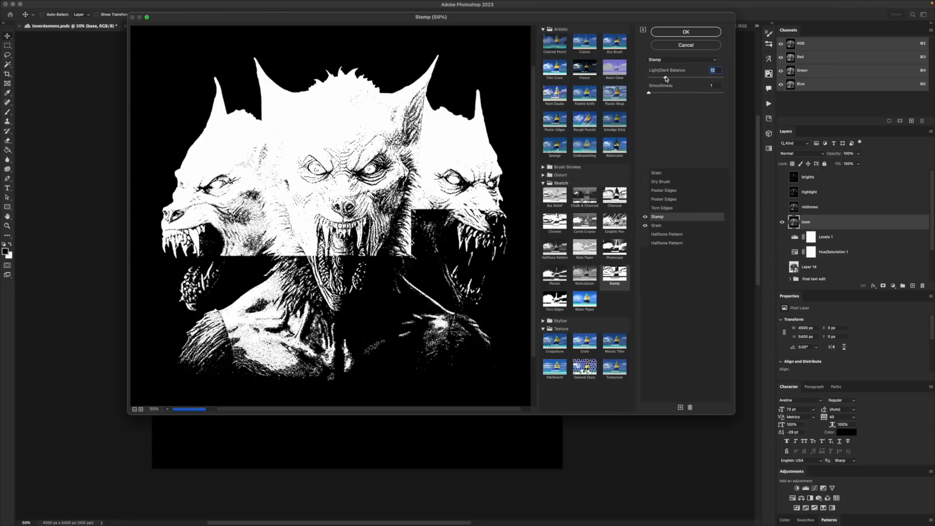
{"action": "left_click_drag", "start_coordinate": [673, 78], "coordinate": [676, 78]}
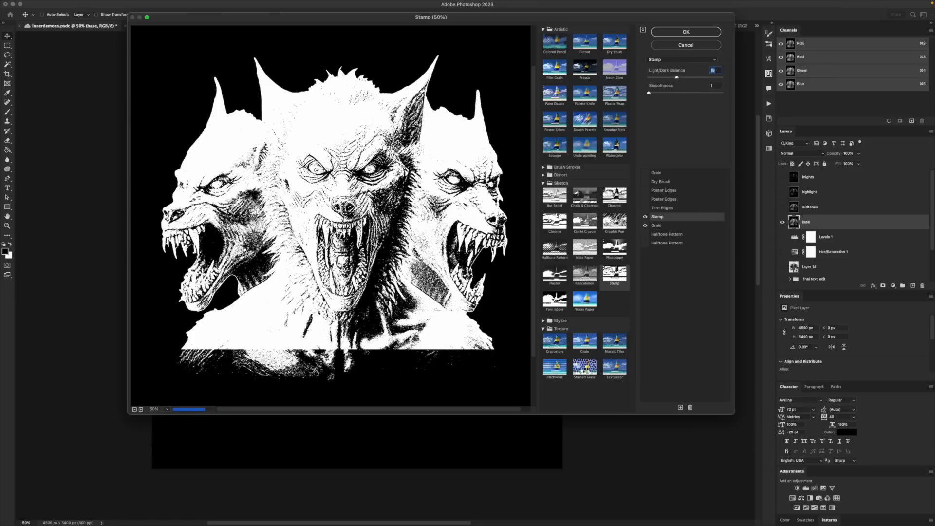
{"action": "left_click", "coordinate": [666, 226]}
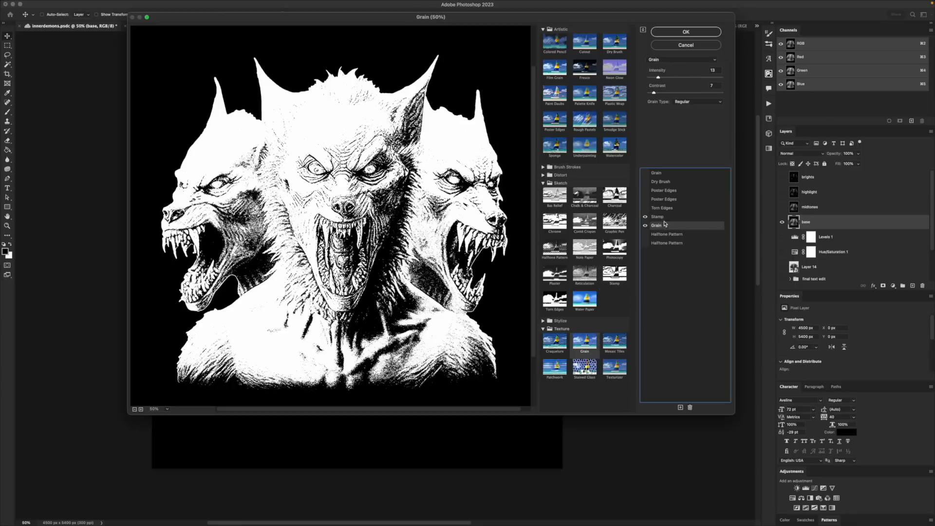
{"action": "left_click", "coordinate": [673, 78]}
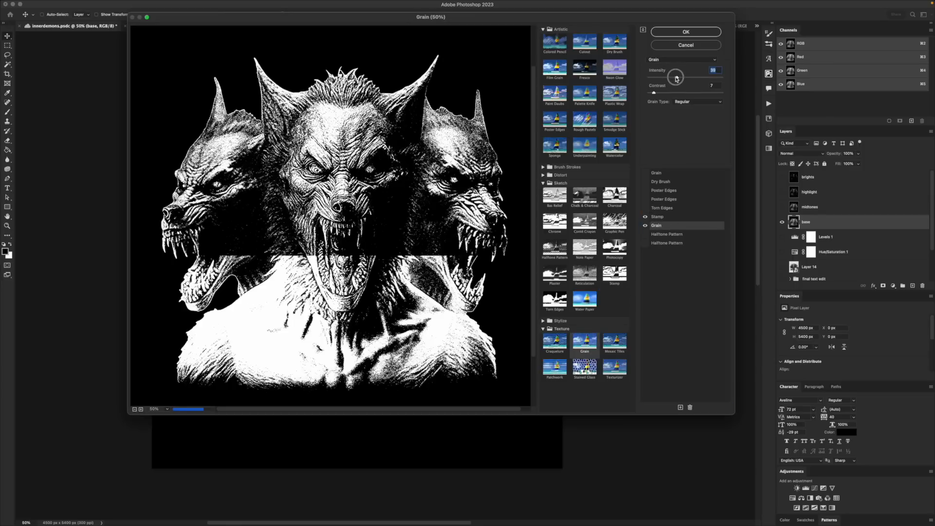
{"action": "left_click_drag", "start_coordinate": [673, 78], "coordinate": [670, 78]}
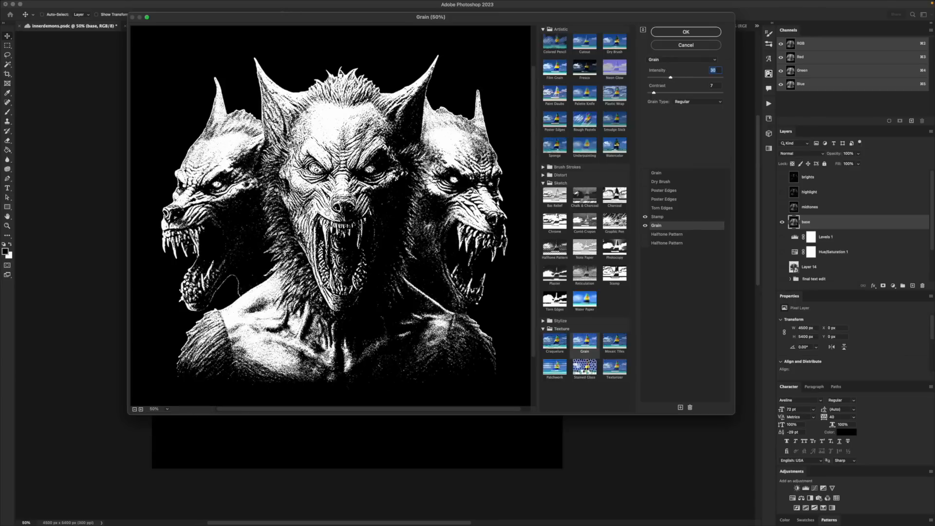
{"action": "left_click", "coordinate": [711, 35]}
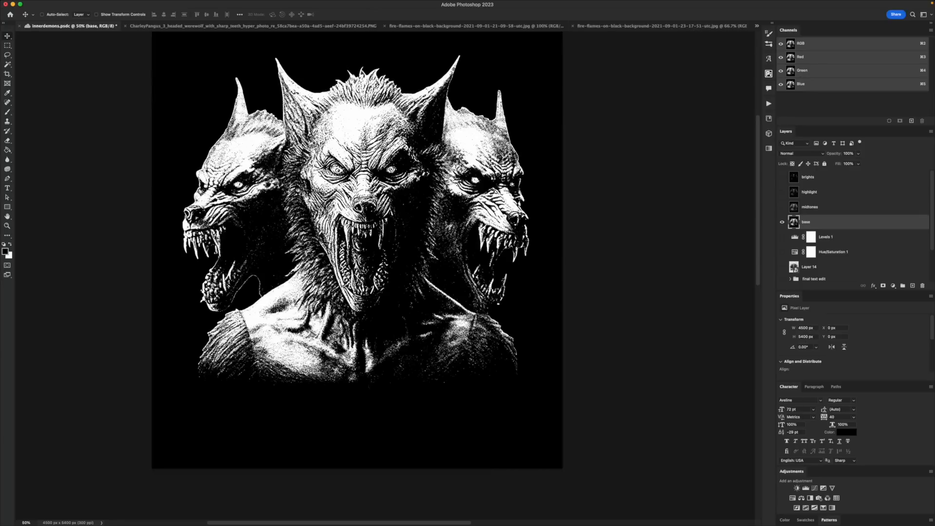
Select all black areas of the base layer with a non-contiguous Magic Wand, delete them and clear the selection
{"action": "key", "text": "space"}
{"action": "left_click_drag", "start_coordinate": [357, 249], "coordinate": [337, 262]}
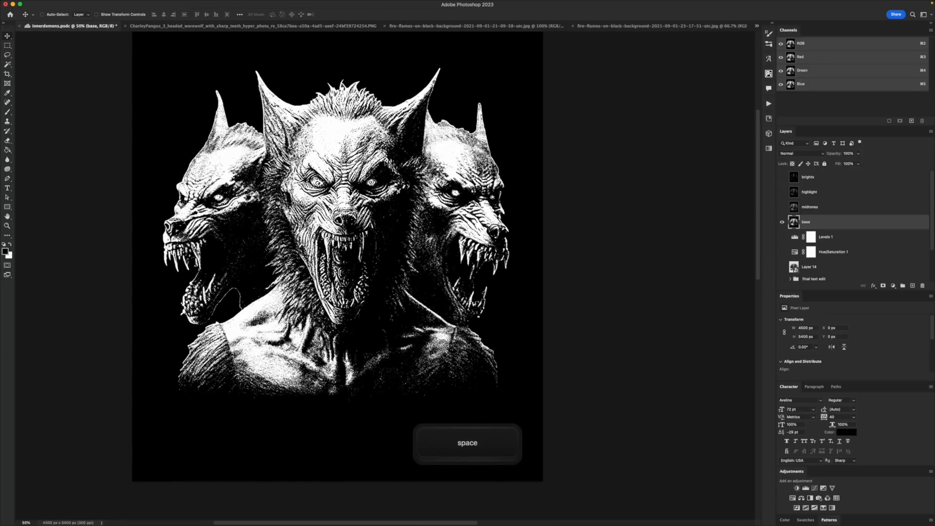
{"action": "left_click", "coordinate": [9, 64]}
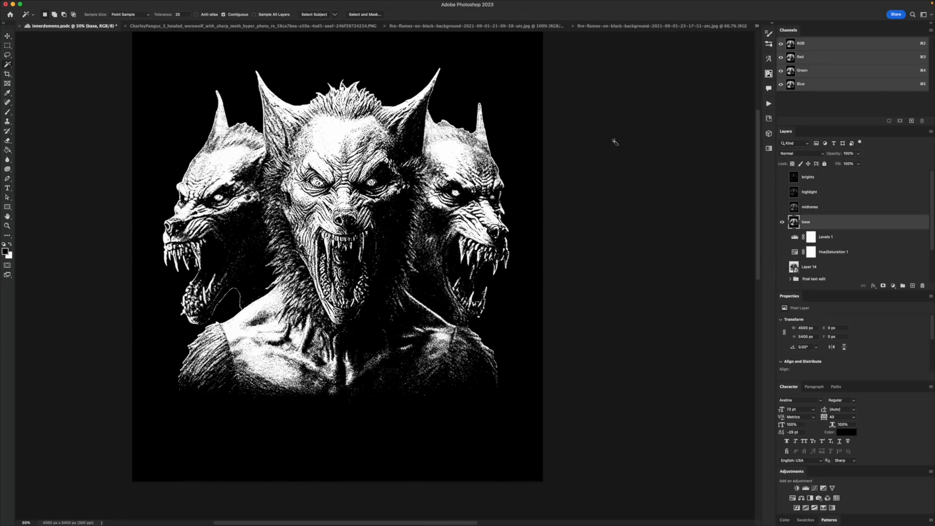
{"action": "left_click", "coordinate": [430, 58]}
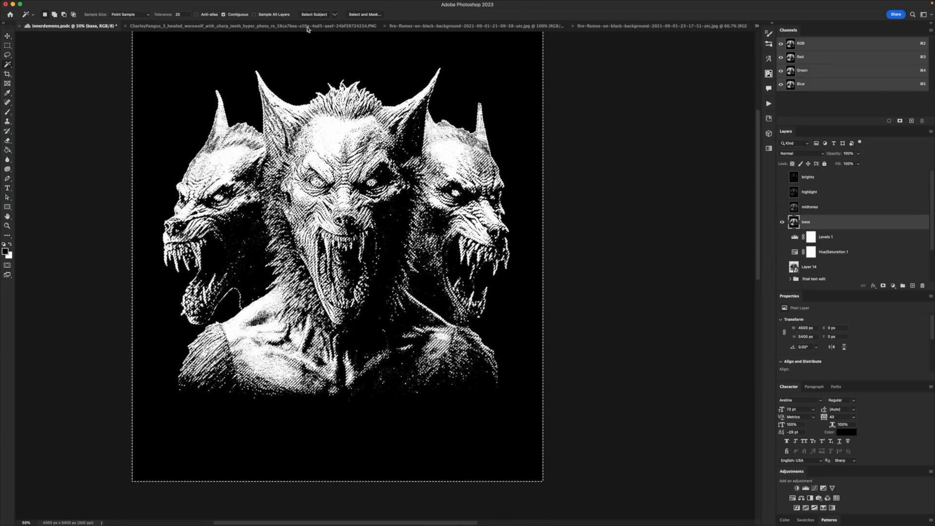
{"action": "left_click", "coordinate": [224, 15]}
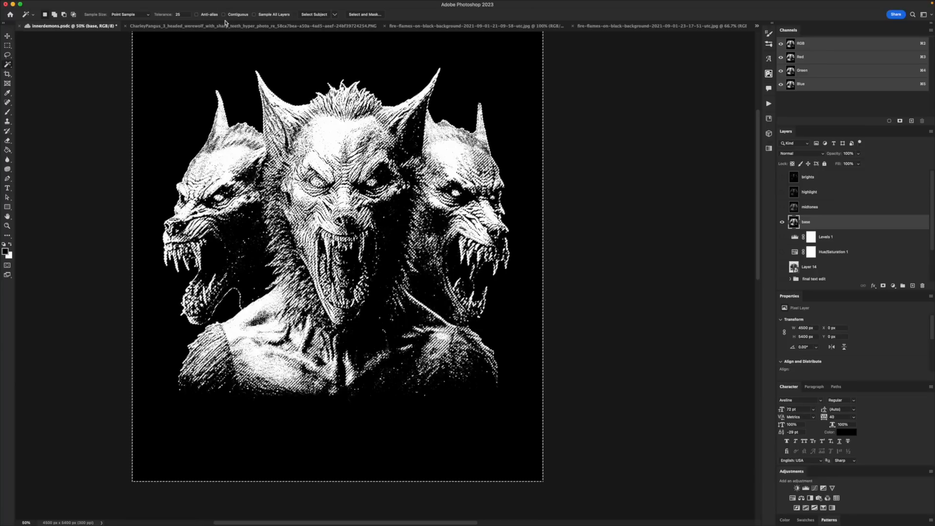
{"action": "left_click", "coordinate": [274, 44]}
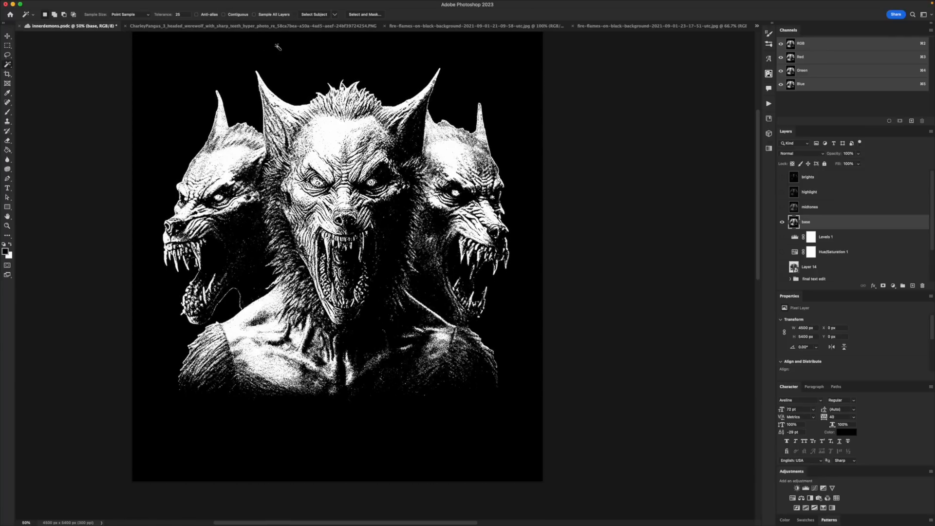
{"action": "key", "text": "Delete"}
{"action": "key", "text": "super+d"}
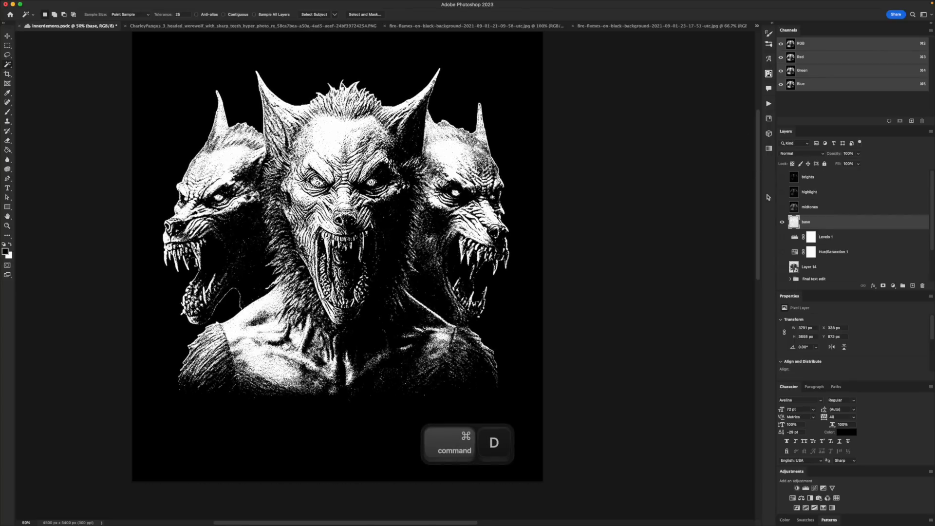
Hide the base layer, and show and select the midtones layer
{"action": "scroll", "coordinate": [828, 224], "scroll_direction": "down", "scroll_amount": 3}
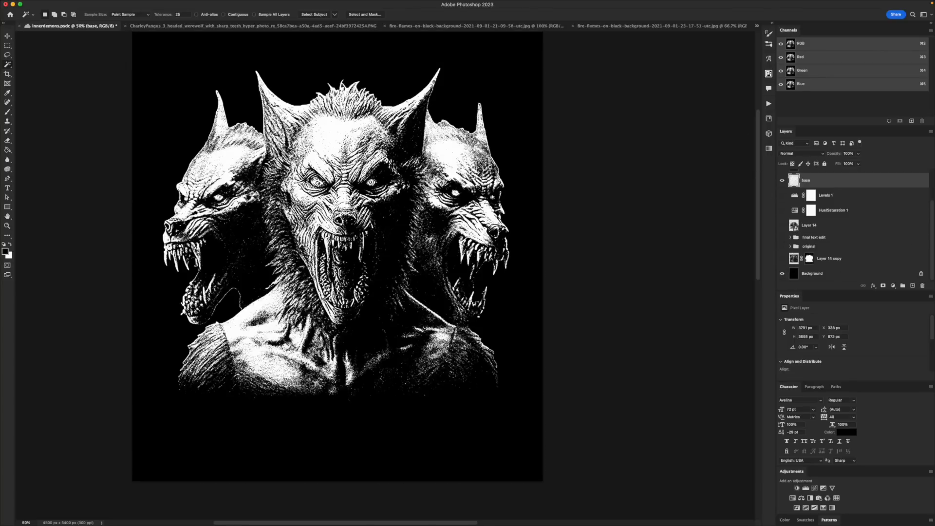
{"action": "left_click_drag", "start_coordinate": [437, 171], "coordinate": [437, 188]}
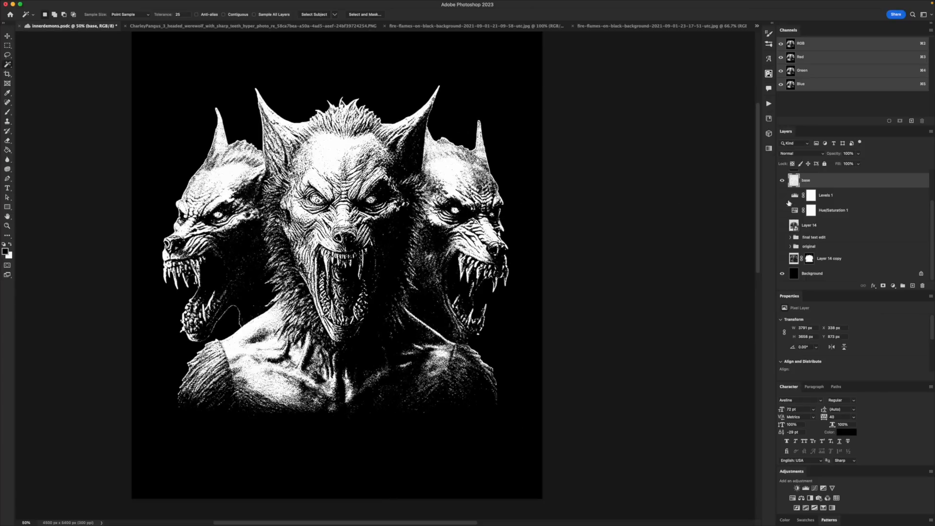
{"action": "left_click", "coordinate": [782, 181]}
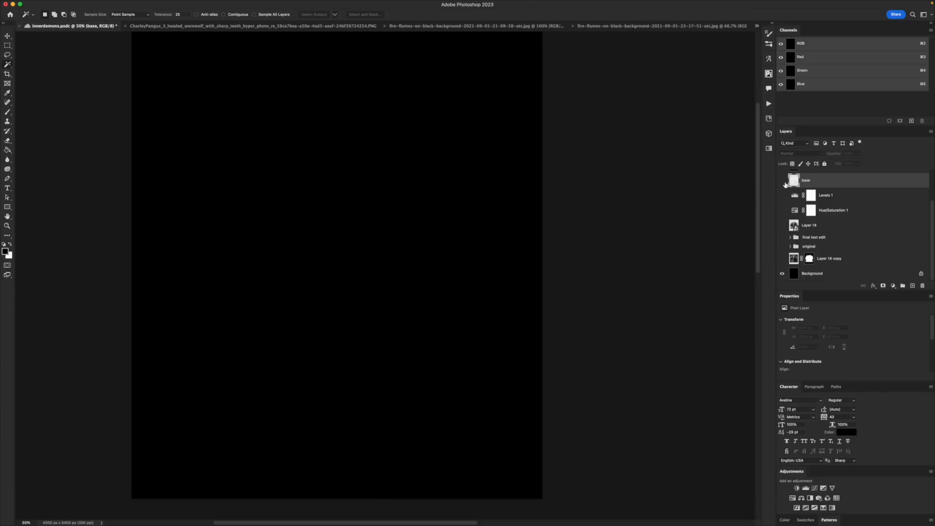
{"action": "scroll", "coordinate": [784, 185], "scroll_direction": "up", "scroll_amount": 1}
{"action": "left_click", "coordinate": [782, 178]}
{"action": "left_click", "coordinate": [818, 177]}
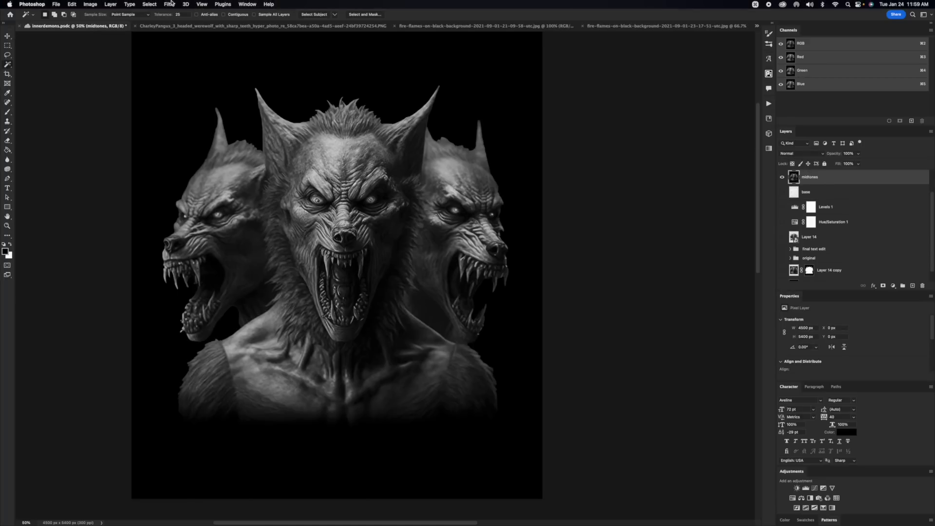
{"action": "left_click", "coordinate": [169, 4]}
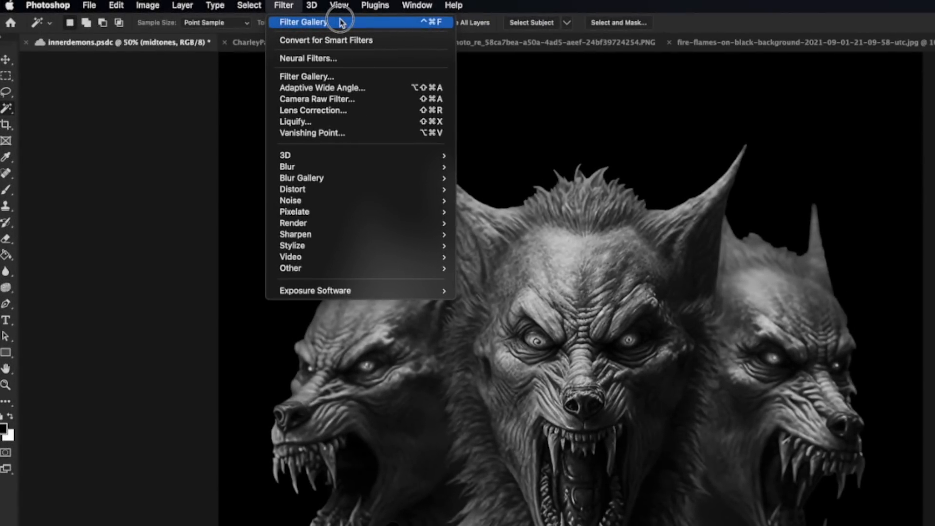
{"action": "left_click", "coordinate": [341, 22]}
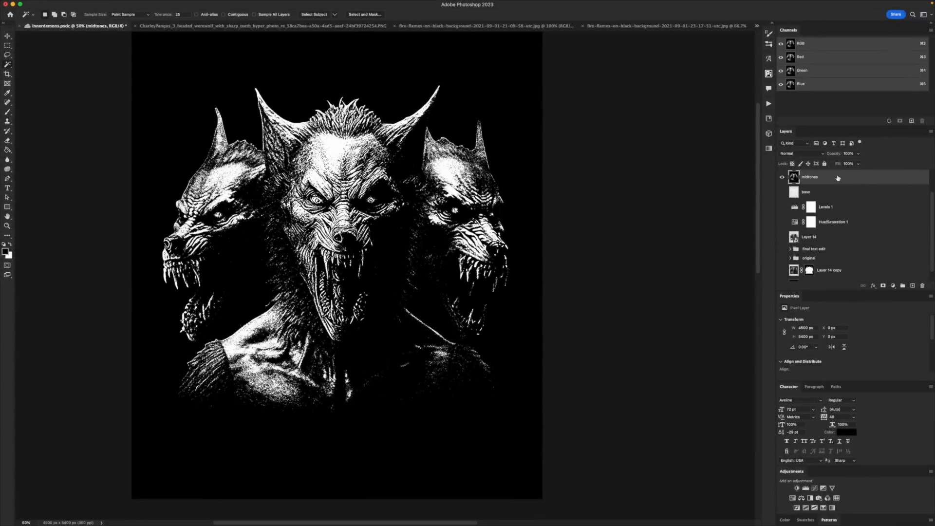
{"action": "key", "text": "super+z"}
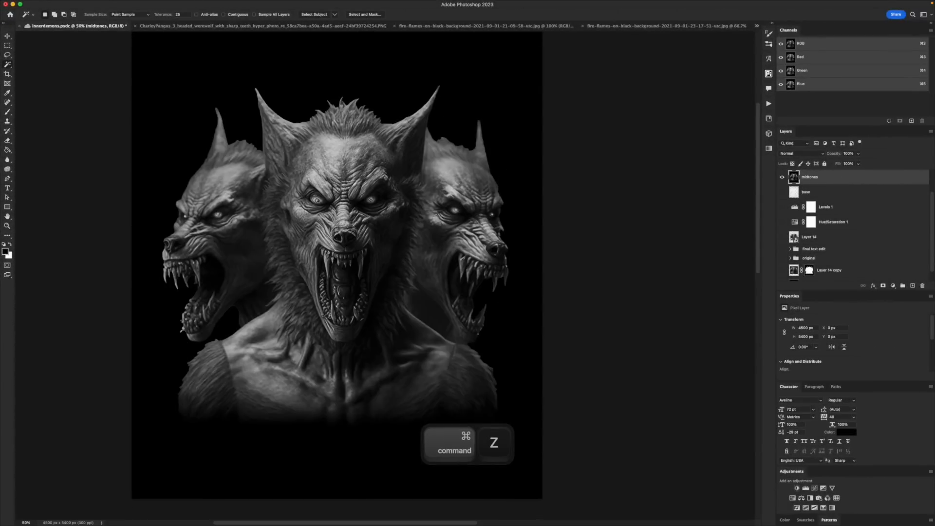
Apply the last Filter Gallery effects to the midtones layer, delete its black areas and clear the selection
{"action": "left_click", "coordinate": [170, 4]}
{"action": "left_click", "coordinate": [171, 14]}
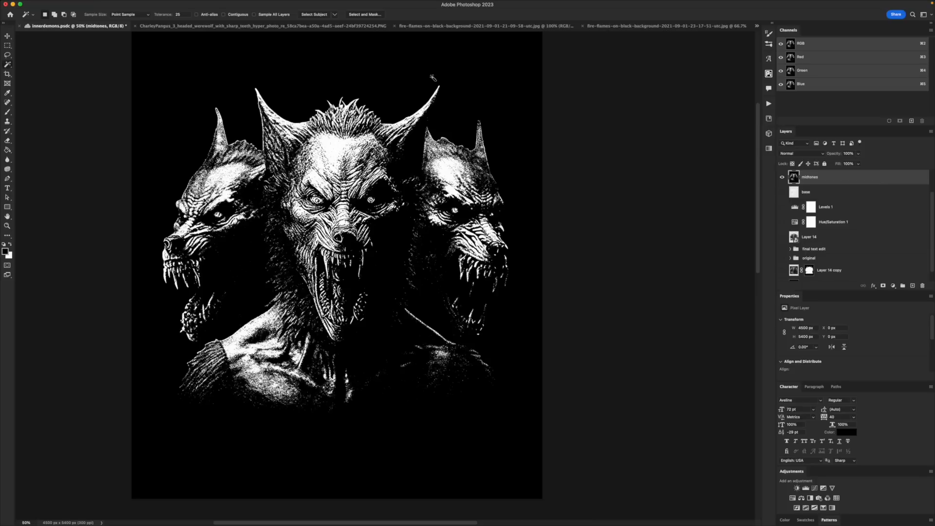
{"action": "key", "text": "super+d"}
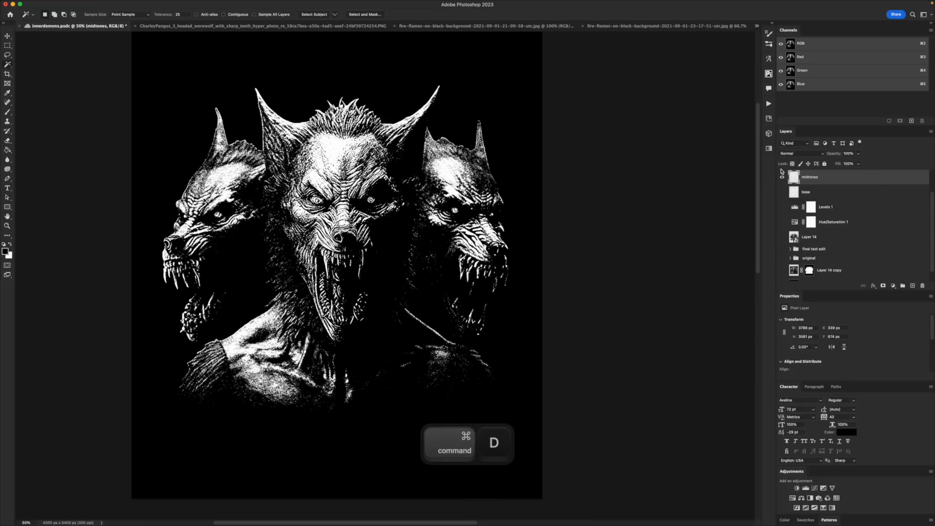
Hide the midtones layer and apply the last Filter Gallery effects to the highlight layer
{"action": "left_click", "coordinate": [782, 178]}
{"action": "scroll", "coordinate": [801, 201], "scroll_direction": "up", "scroll_amount": 2}
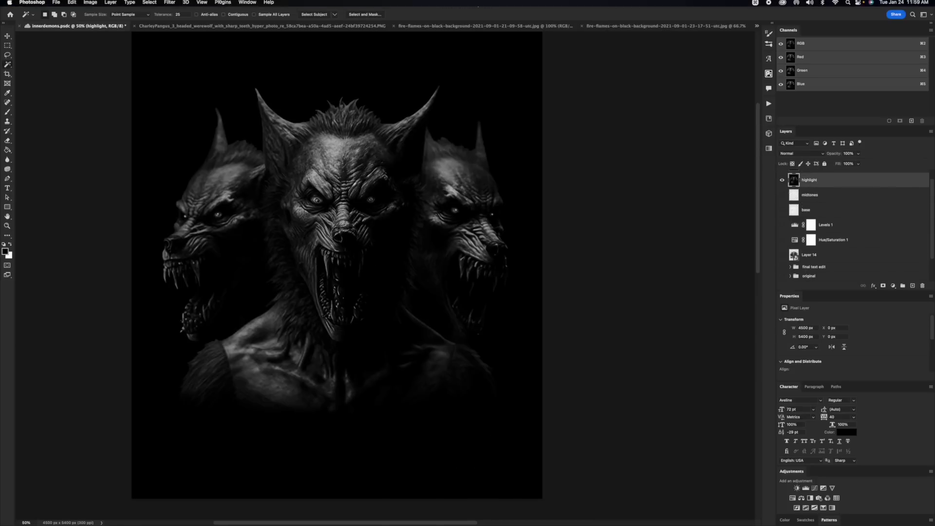
{"action": "left_click", "coordinate": [171, 3]}
{"action": "left_click", "coordinate": [199, 15]}
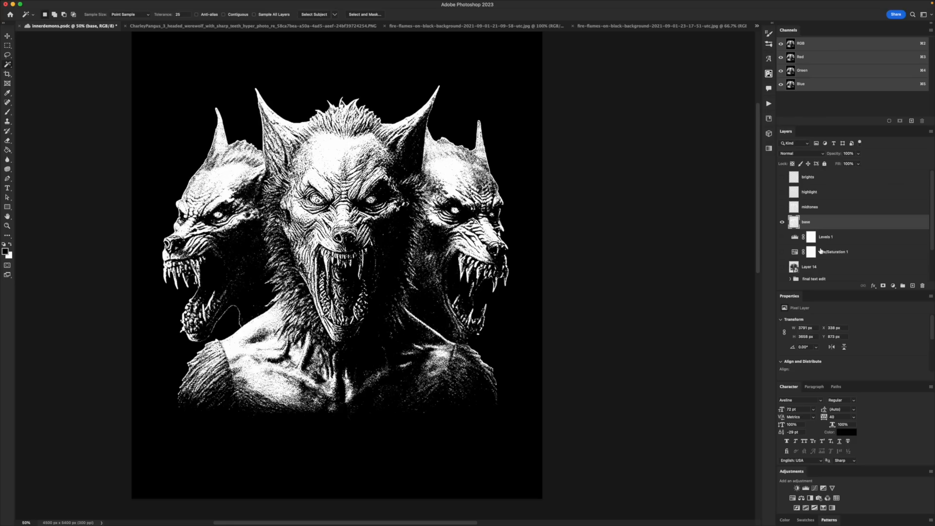
Add a Color Overlay to the base layer in dark navy blue, #132b50
{"action": "left_click", "coordinate": [872, 287]}
{"action": "left_click", "coordinate": [884, 358]}
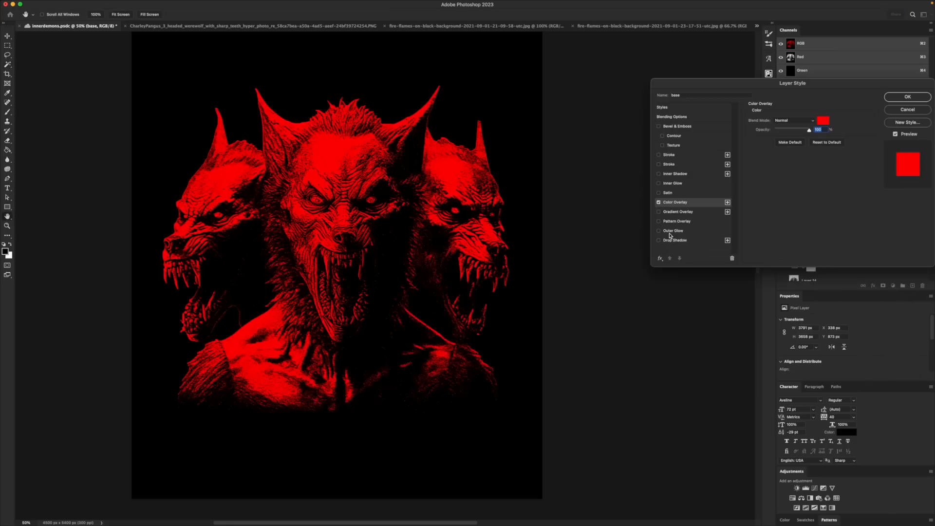
{"action": "left_click", "coordinate": [826, 121]}
{"action": "left_click", "coordinate": [799, 314]}
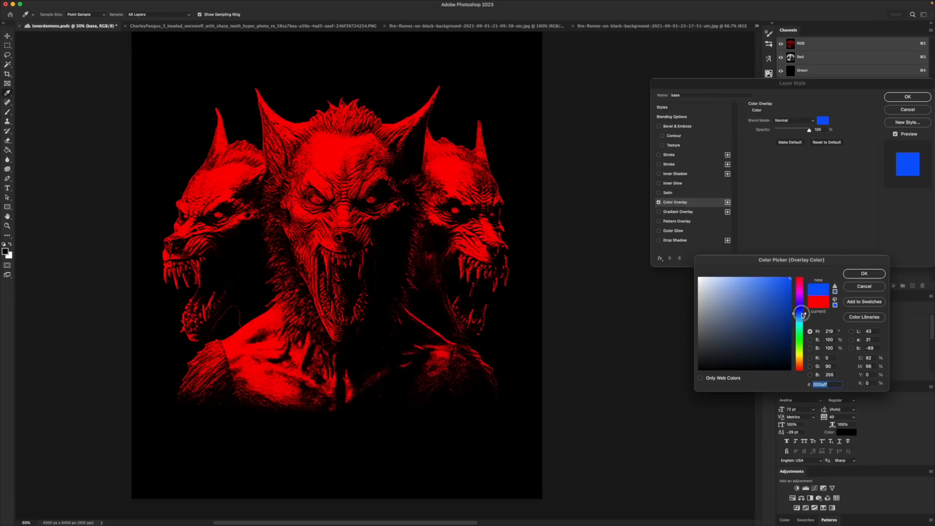
{"action": "left_click", "coordinate": [769, 336]}
{"action": "left_click", "coordinate": [769, 338]}
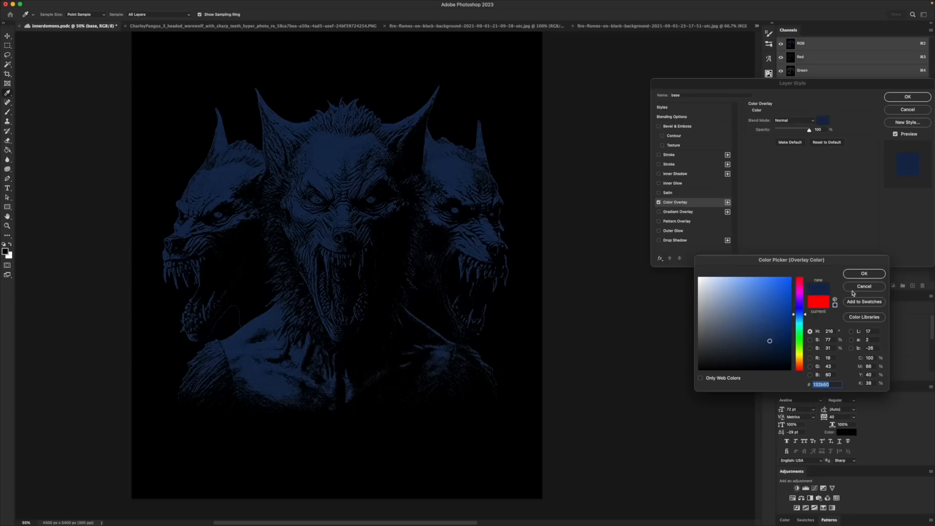
{"action": "left_click", "coordinate": [863, 273]}
{"action": "left_click", "coordinate": [907, 97]}
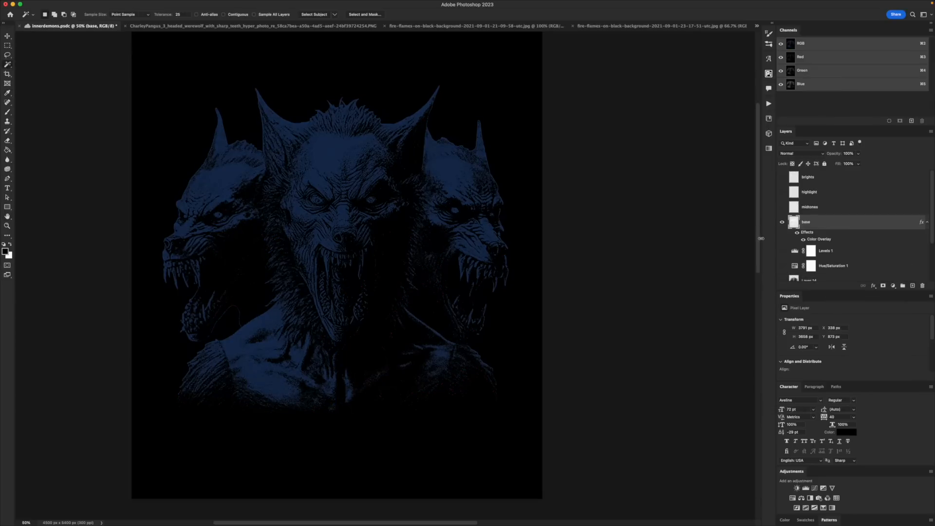
Show the midtones layer, copy the base layer's Color Overlay onto it and lighten the colour to blue #5778a9
{"action": "left_click", "coordinate": [782, 207]}
{"action": "left_click", "coordinate": [810, 207]}
{"action": "left_click_drag", "start_coordinate": [818, 239], "coordinate": [814, 211]}
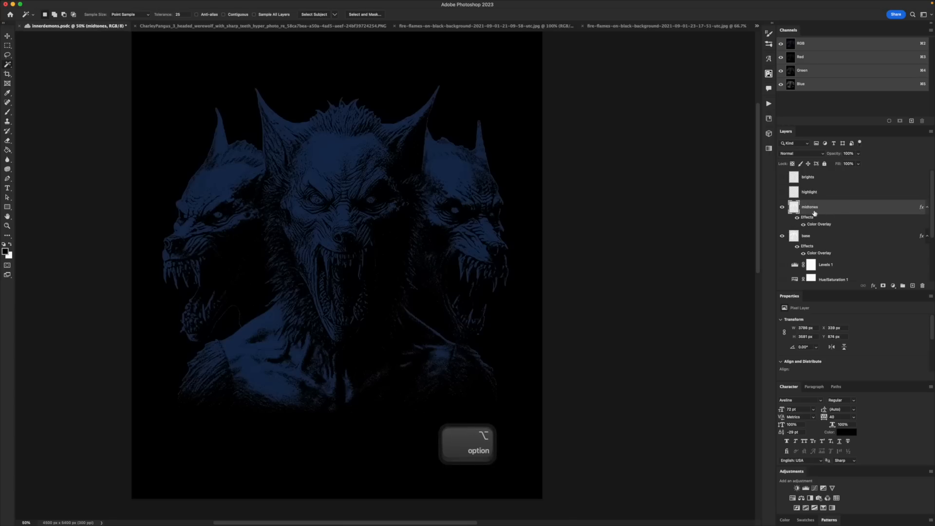
{"action": "double_click", "coordinate": [816, 224]}
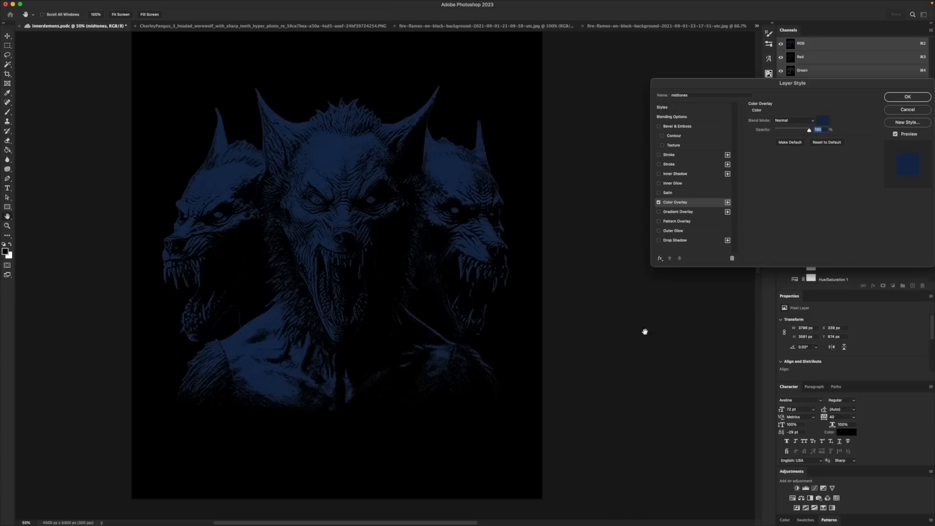
{"action": "left_click_drag", "start_coordinate": [741, 87], "coordinate": [584, 56]}
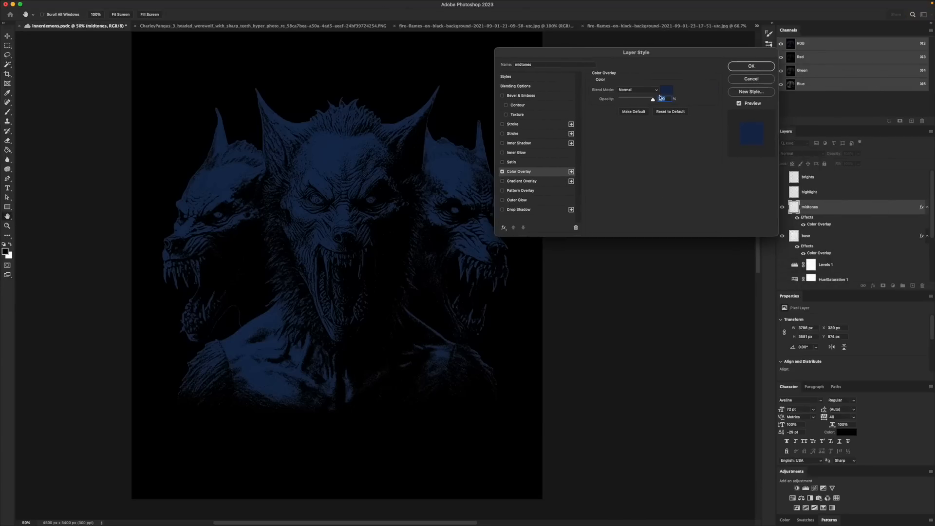
{"action": "left_click", "coordinate": [666, 92]}
{"action": "left_click_drag", "start_coordinate": [748, 334], "coordinate": [747, 318]}
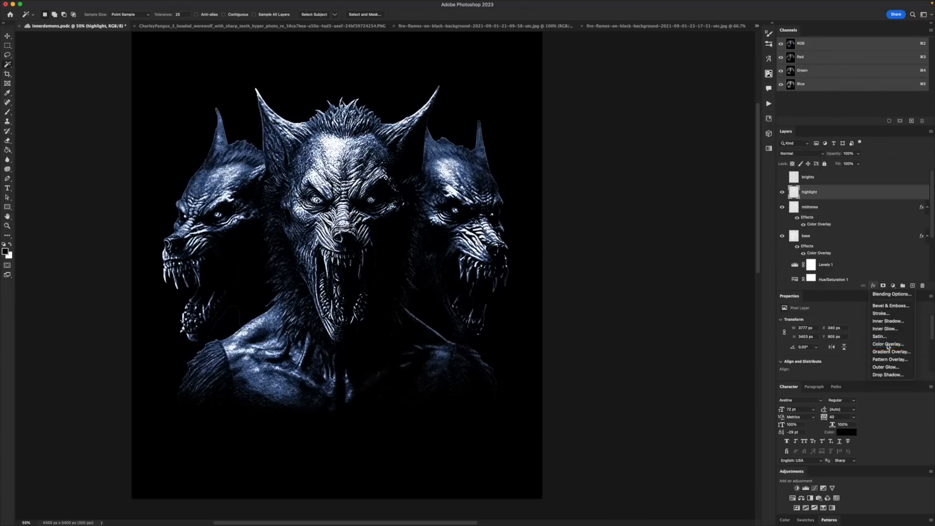
Add a pale yellow Color Overlay to the highlight layer
{"action": "left_click", "coordinate": [887, 345]}
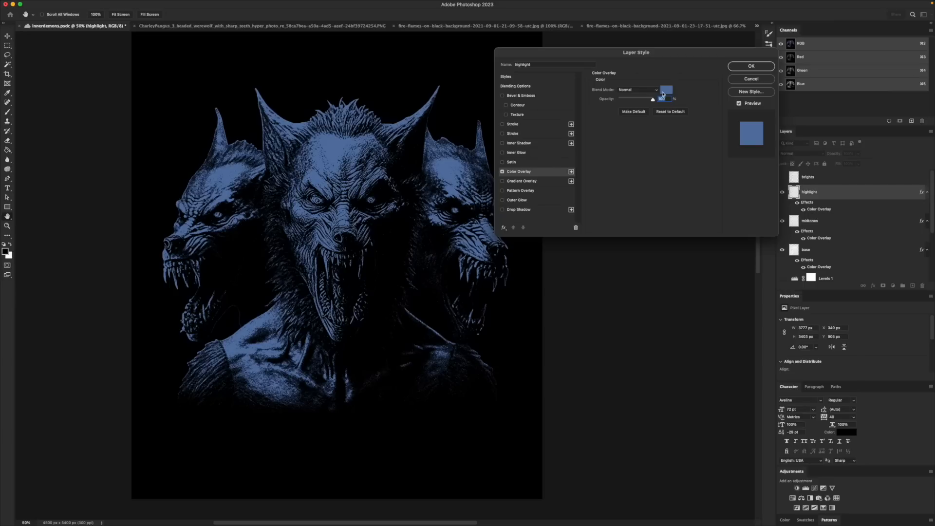
{"action": "left_click", "coordinate": [665, 91]}
{"action": "left_click", "coordinate": [800, 346]}
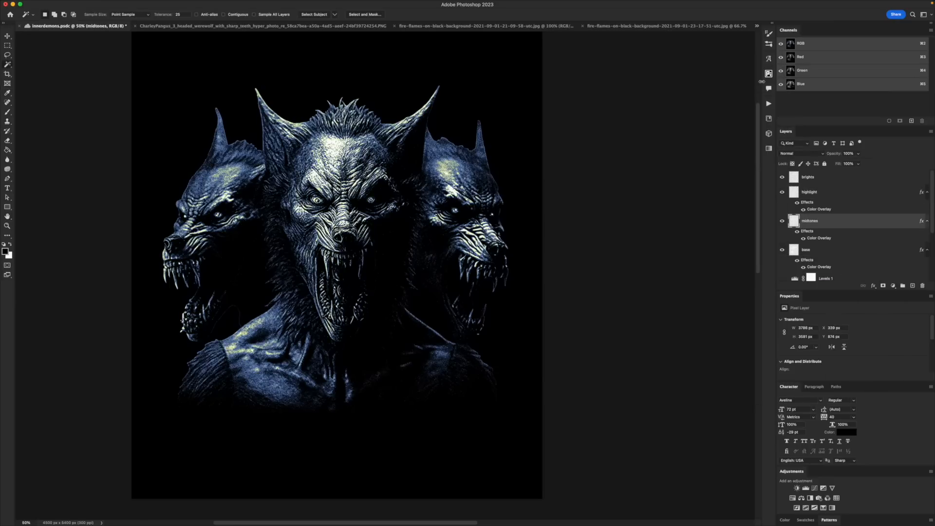
Change the midtones layer's Color Overlay to olive green
{"action": "double_click", "coordinate": [819, 238]}
{"action": "left_click", "coordinate": [666, 91]}
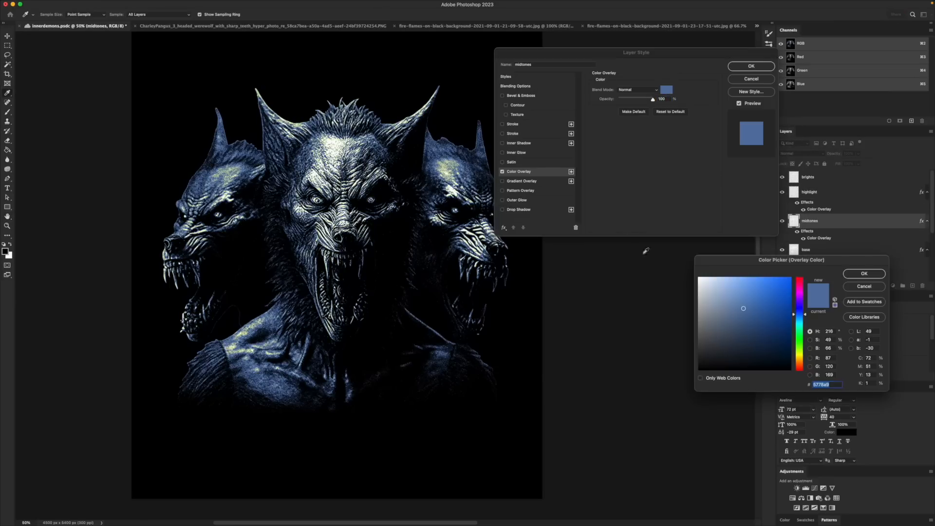
{"action": "left_click", "coordinate": [796, 354]}
{"action": "left_click", "coordinate": [773, 306]}
{"action": "left_click_drag", "start_coordinate": [763, 317], "coordinate": [769, 320]}
{"action": "left_click", "coordinate": [858, 274]}
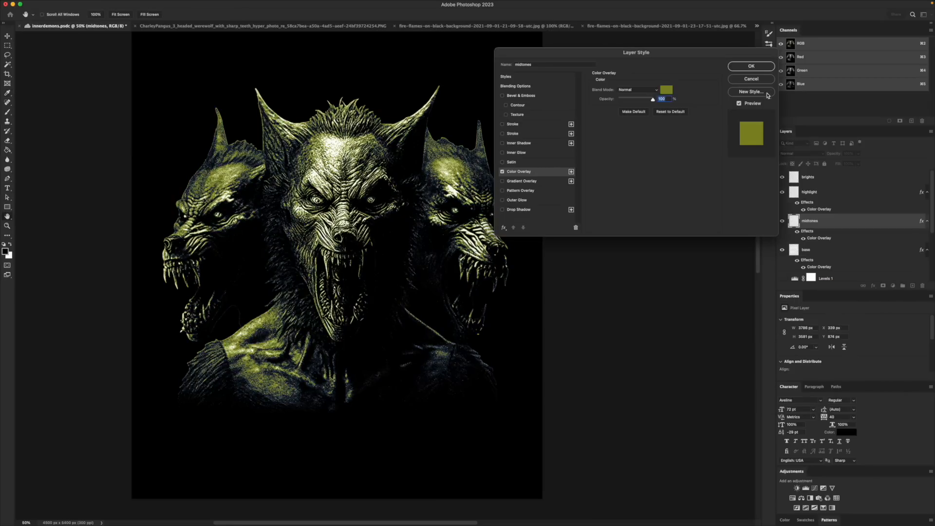
{"action": "left_click", "coordinate": [745, 70]}
Temporarily hide the separated layers, show the original group and examine the colours of its werewolf heads up close
{"action": "left_click_drag", "start_coordinate": [782, 177], "coordinate": [790, 258]}
{"action": "scroll", "coordinate": [790, 258], "scroll_direction": "down", "scroll_amount": 3}
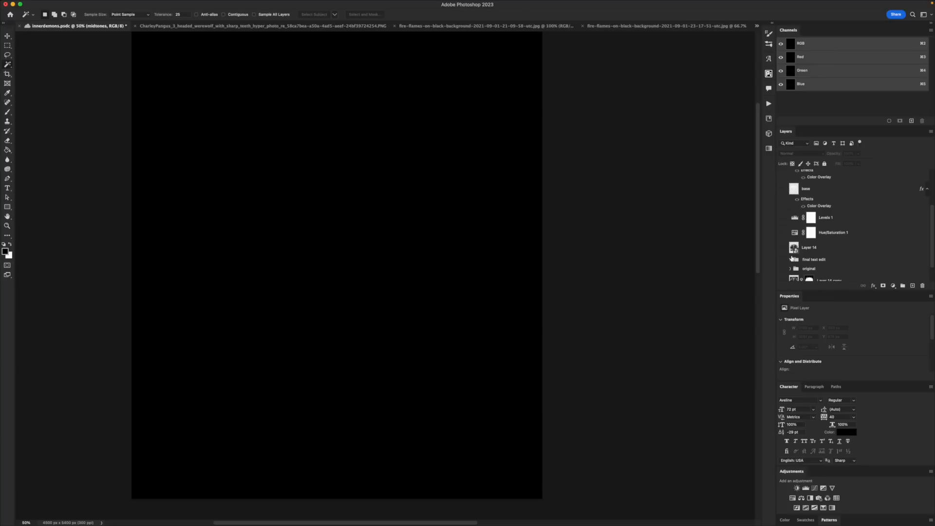
{"action": "left_click", "coordinate": [782, 262]}
{"action": "left_click", "coordinate": [782, 261]}
{"action": "left_click", "coordinate": [783, 268]}
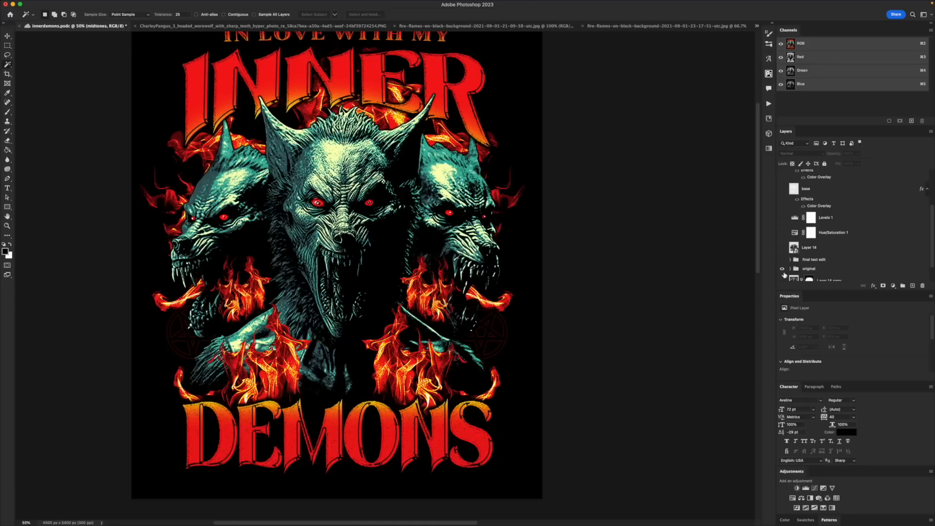
{"action": "key", "text": "z"}
{"action": "left_click", "coordinate": [295, 202]}
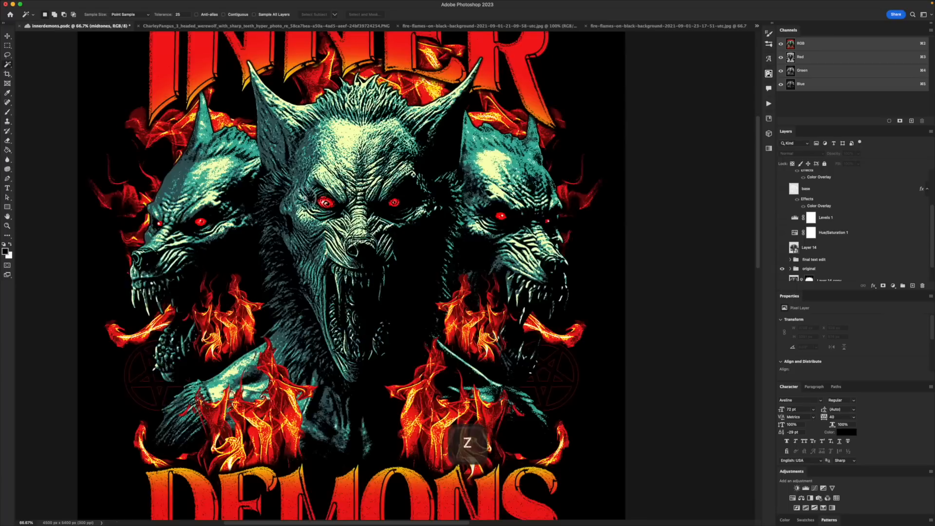
{"action": "left_click", "coordinate": [295, 202]}
{"action": "key", "text": "super+d"}
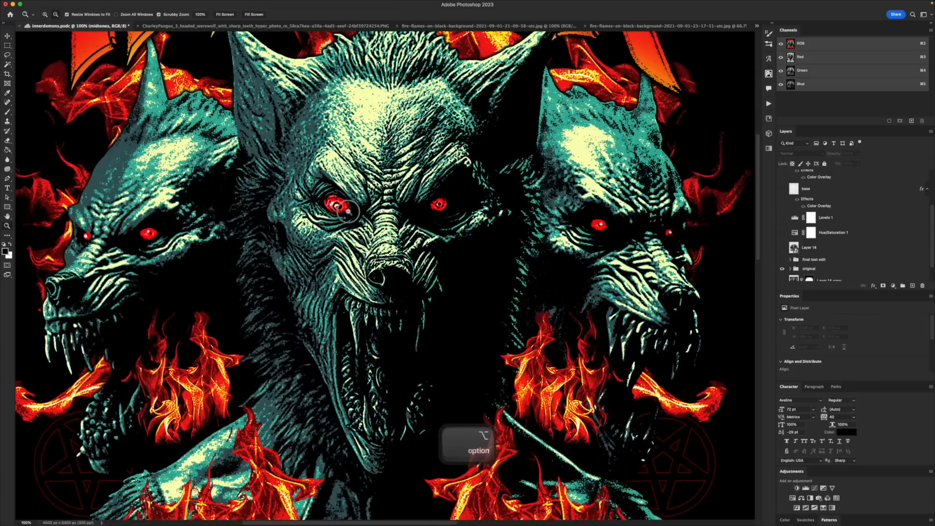
{"action": "left_click", "coordinate": [347, 211], "text": "alt"}
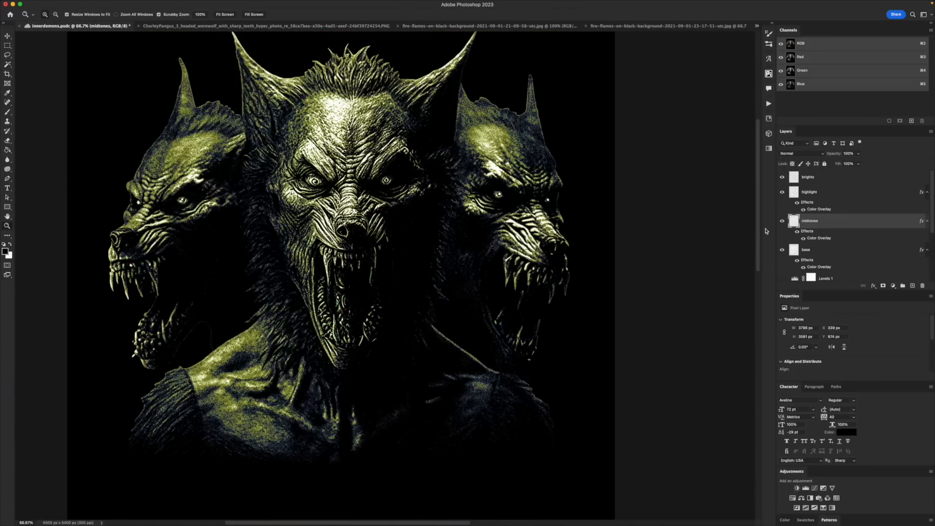
Compare the midtones layer with and without its effects, and set its Color Overlay to teal #3ea9ad
{"action": "left_click", "coordinate": [796, 231]}
{"action": "left_click", "coordinate": [796, 231]}
{"action": "double_click", "coordinate": [812, 239]}
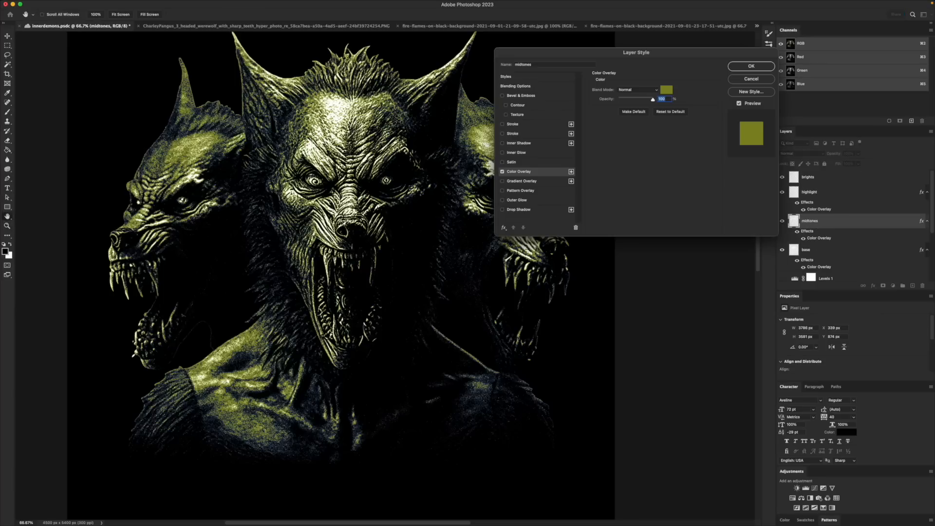
{"action": "left_click", "coordinate": [664, 89]}
{"action": "left_click_drag", "start_coordinate": [799, 351], "coordinate": [799, 323]}
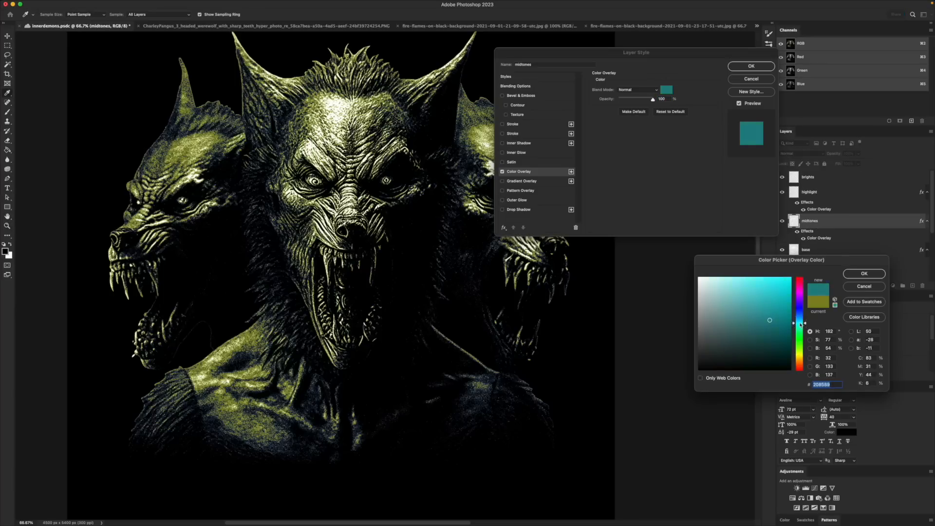
{"action": "left_click_drag", "start_coordinate": [755, 304], "coordinate": [758, 306]}
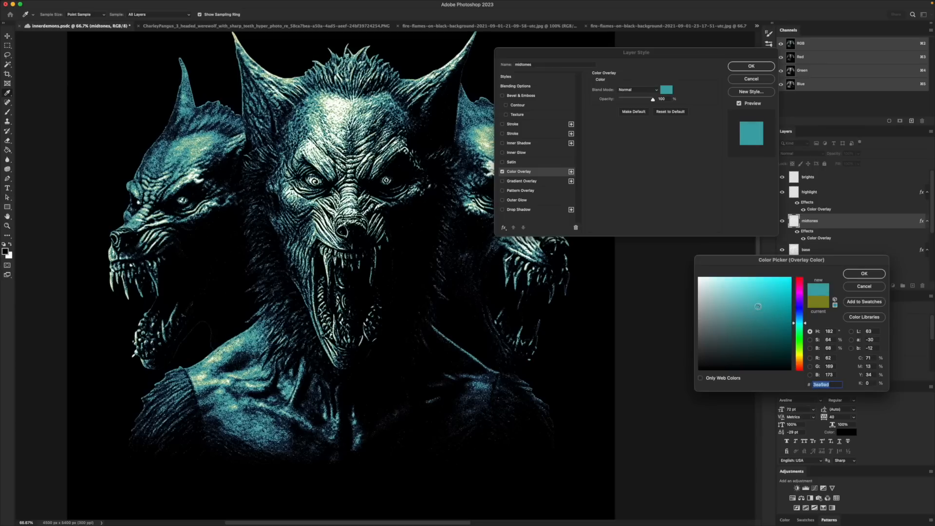
{"action": "left_click", "coordinate": [853, 273]}
{"action": "left_click", "coordinate": [749, 67]}
Change the highlight layer's Color Overlay to a more saturated bright yellow and compare the artwork with and without the brights layer
{"action": "left_click", "coordinate": [814, 193]}
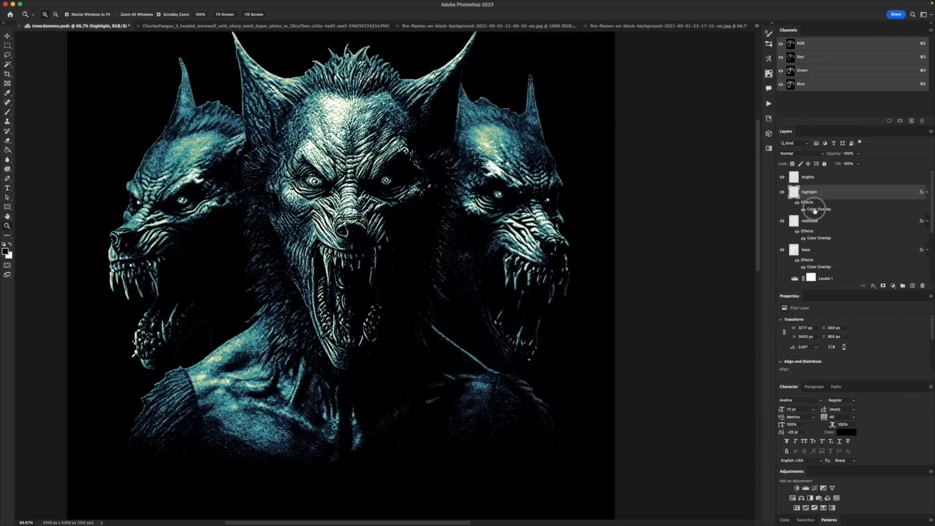
{"action": "double_click", "coordinate": [809, 209]}
{"action": "left_click", "coordinate": [668, 90]}
{"action": "mouse_move", "coordinate": [729, 296]}
{"action": "left_mouse_down"}
{"action": "mouse_move", "coordinate": [735, 273]}
{"action": "mouse_move", "coordinate": [740, 283]}
{"action": "mouse_move", "coordinate": [752, 267]}
{"action": "mouse_move", "coordinate": [759, 288]}
{"action": "mouse_move", "coordinate": [763, 279]}
{"action": "left_mouse_up"}
{"action": "left_click", "coordinate": [857, 274]}
{"action": "left_click", "coordinate": [751, 66]}
{"action": "left_click", "coordinate": [782, 178]}
{"action": "left_click", "coordinate": [782, 178]}
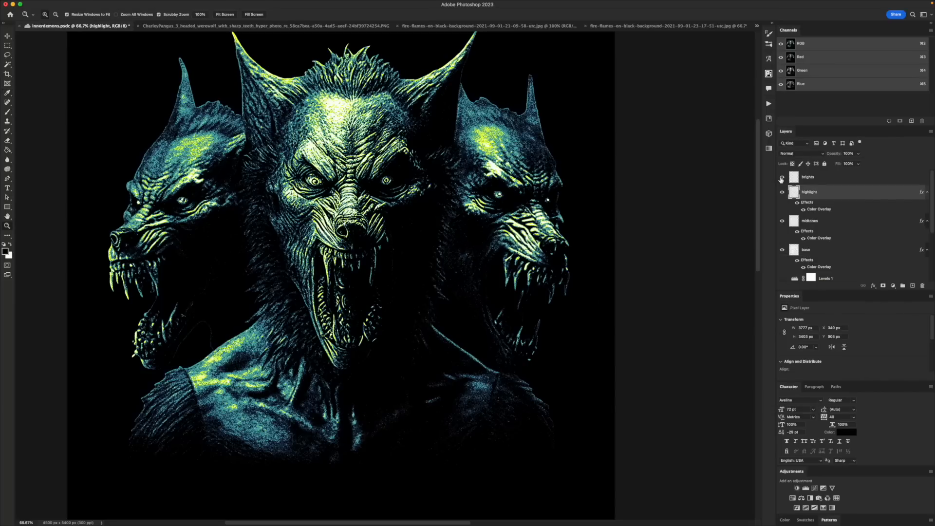
{"action": "key", "text": "super+minus"}
{"action": "key", "text": "space"}
{"action": "left_click_drag", "start_coordinate": [287, 167], "coordinate": [261, 162]}
{"action": "left_click", "coordinate": [342, 174]}
{"action": "left_click_drag", "start_coordinate": [343, 174], "coordinate": [358, 175]}
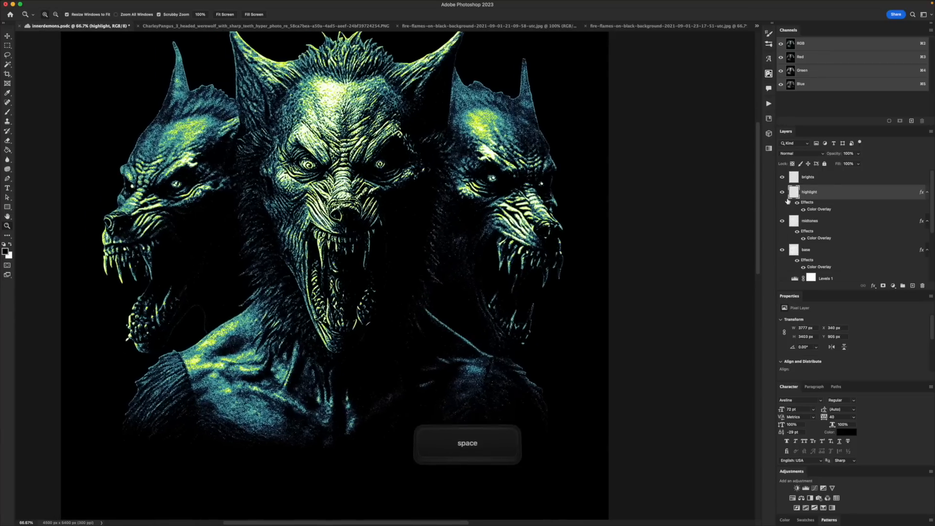
Group the brights, highlight, midtones and base layers and name the group "layer seps werewolf"
{"action": "left_click", "coordinate": [799, 181]}
{"action": "key", "text": "shift"}
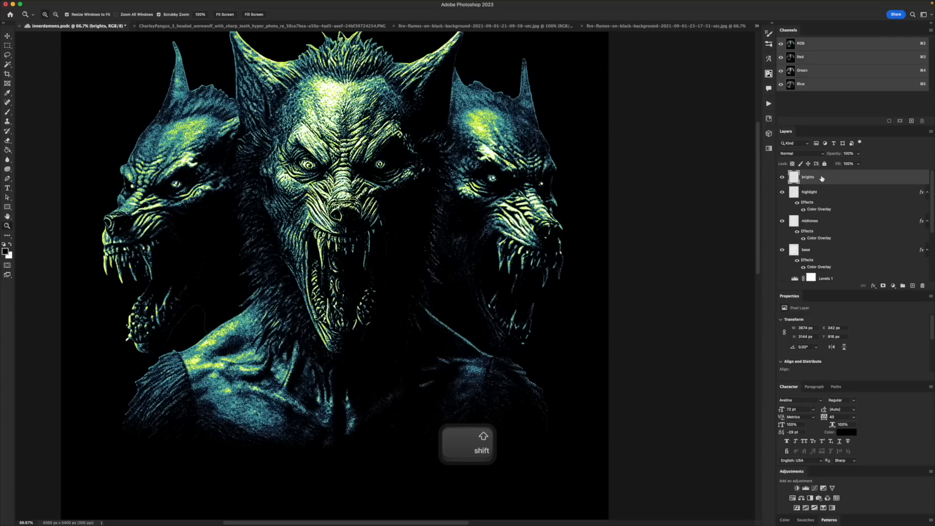
{"action": "left_click", "coordinate": [806, 252], "text": "shift"}
{"action": "key", "text": "super+g"}
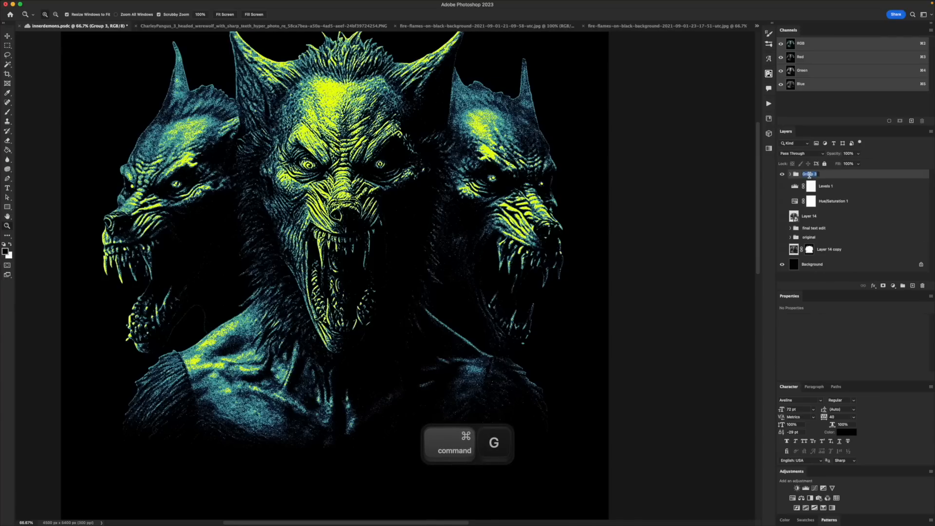
{"action": "type", "text": "layer seps werewolf"}
{"action": "key", "text": "Return"}
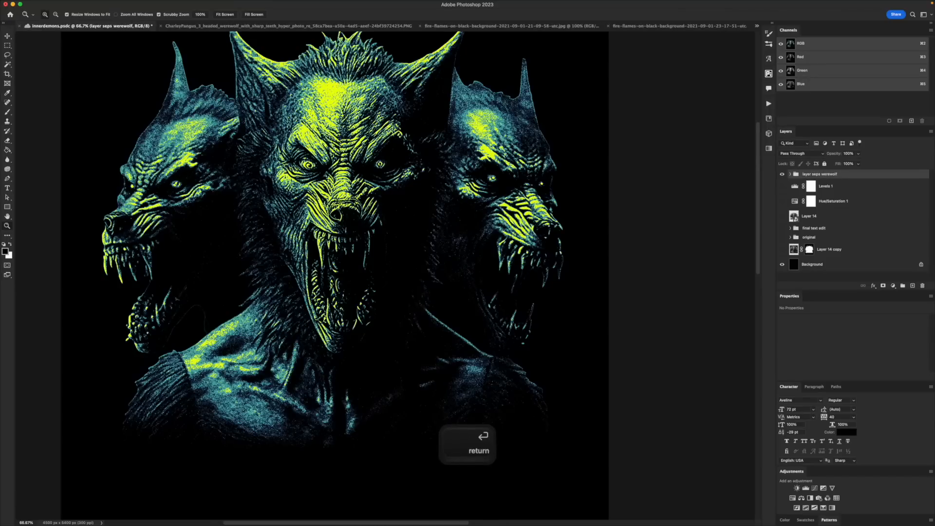
Add a pure red Solid Color fill layer above the "layer seps werewolf" group
{"action": "left_click", "coordinate": [894, 286]}
{"action": "left_click", "coordinate": [904, 294]}
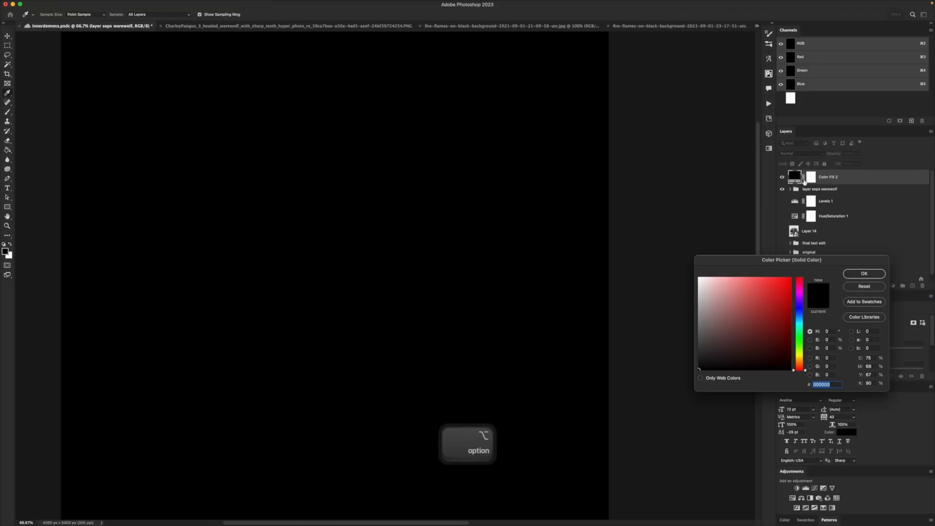
{"action": "left_click_drag", "start_coordinate": [788, 308], "coordinate": [869, 269]}
{"action": "left_click", "coordinate": [875, 271]}
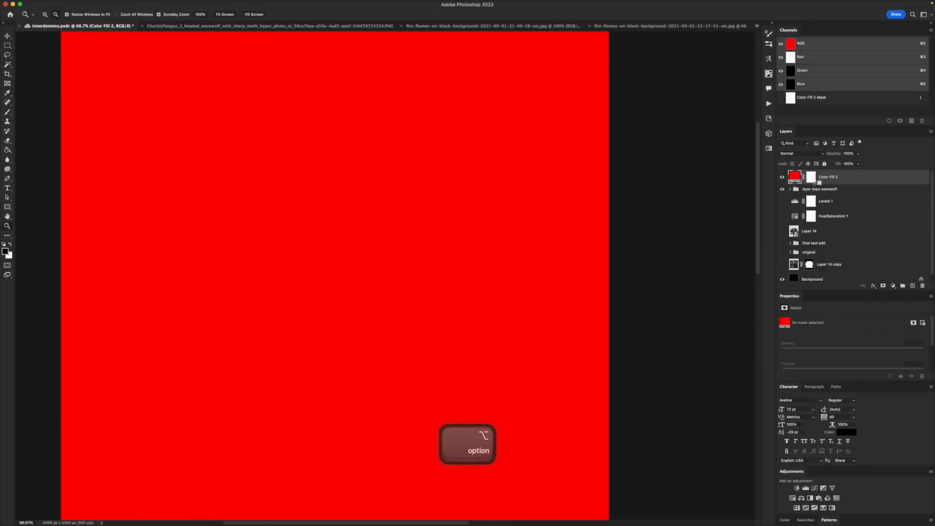
Clip the red fill layer to the "layer seps werewolf" group and invert its mask to hide the red
{"action": "left_click", "coordinate": [817, 183], "text": "alt"}
{"action": "left_click_drag", "start_coordinate": [602, 161], "coordinate": [595, 161]}
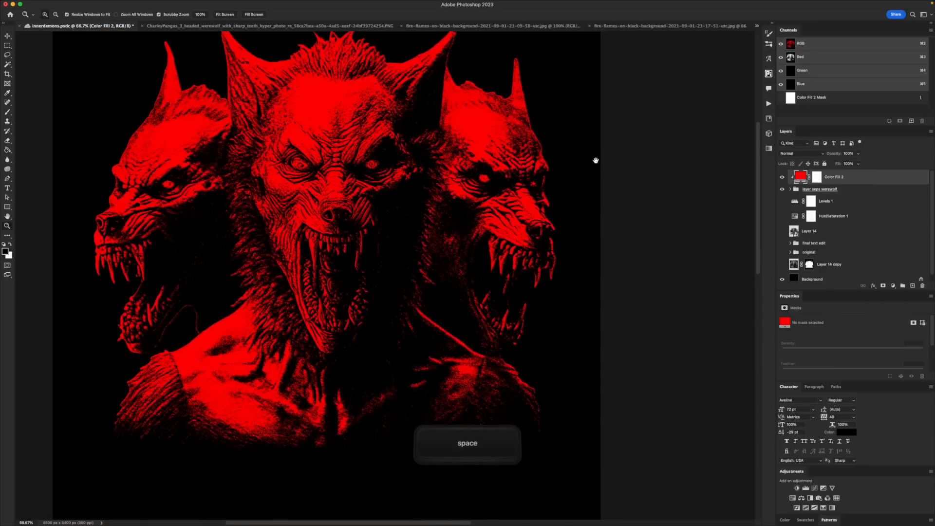
{"action": "left_click", "coordinate": [816, 177]}
{"action": "key", "text": "super+i"}
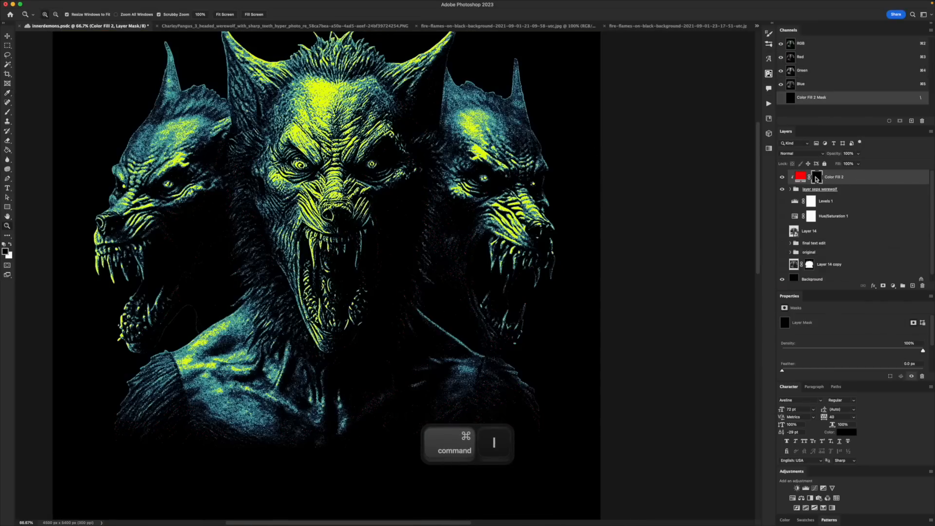
Paint white on the red fill's mask over the centre head's eyes
{"action": "key", "text": "z"}
{"action": "left_click", "coordinate": [300, 162]}
{"action": "left_click", "coordinate": [300, 161]}
{"action": "key", "text": "b"}
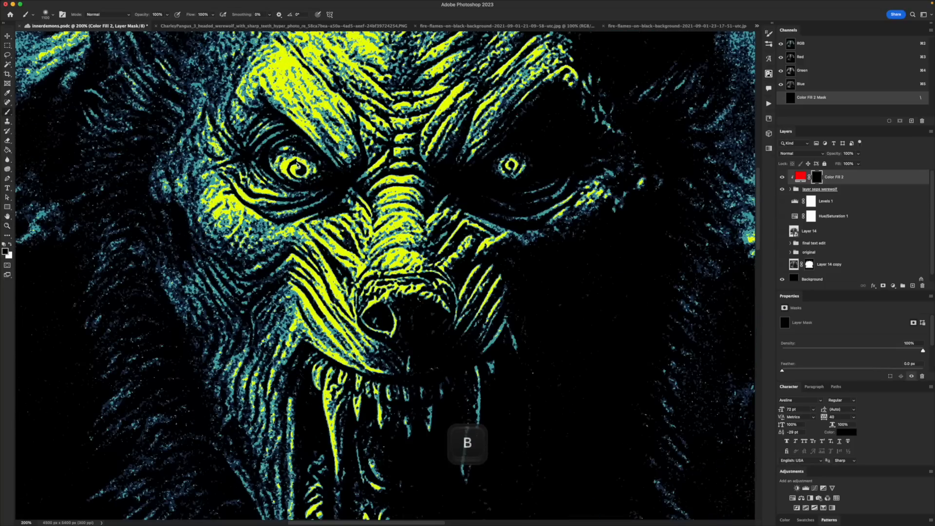
{"action": "key", "text": "x"}
{"action": "mouse_move", "coordinate": [278, 153]}
{"action": "left_mouse_down"}
{"action": "mouse_move", "coordinate": [297, 175]}
{"action": "mouse_move", "coordinate": [312, 174]}
{"action": "mouse_move", "coordinate": [300, 154]}
{"action": "mouse_move", "coordinate": [317, 162]}
{"action": "mouse_move", "coordinate": [319, 173]}
{"action": "mouse_move", "coordinate": [288, 161]}
{"action": "mouse_move", "coordinate": [299, 178]}
{"action": "mouse_move", "coordinate": [276, 166]}
{"action": "mouse_move", "coordinate": [307, 161]}
{"action": "mouse_move", "coordinate": [290, 148]}
{"action": "mouse_move", "coordinate": [328, 176]}
{"action": "left_mouse_up"}
Reveal the red fill over the side heads' eyes and set the fill layer's blend mode to Multiply
{"action": "left_click_drag", "start_coordinate": [189, 131], "coordinate": [194, 126]}
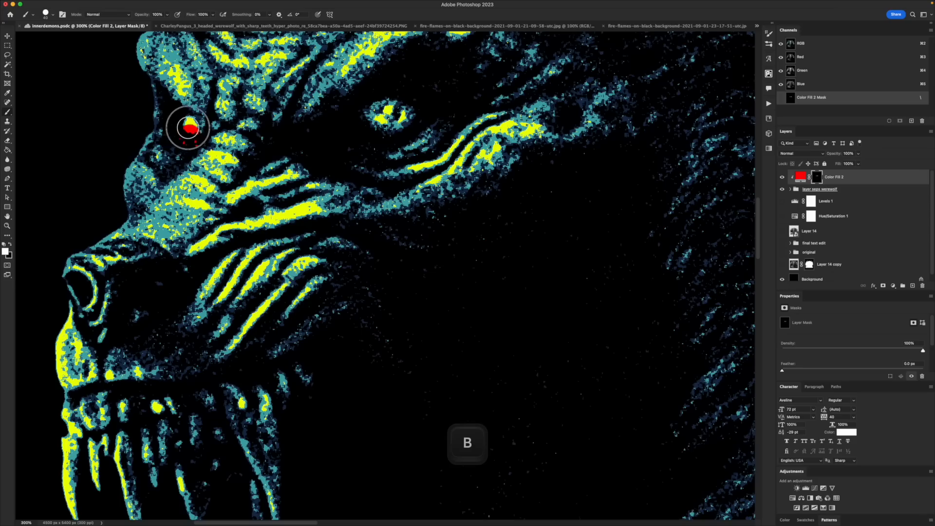
{"action": "key", "text": "super+z"}
{"action": "mouse_move", "coordinate": [401, 114]}
{"action": "left_mouse_down"}
{"action": "mouse_move", "coordinate": [376, 115]}
{"action": "mouse_move", "coordinate": [382, 104]}
{"action": "left_mouse_up"}
{"action": "left_click_drag", "start_coordinate": [555, 138], "coordinate": [263, 156]}
{"action": "left_click_drag", "start_coordinate": [633, 168], "coordinate": [309, 200]}
{"action": "left_click_drag", "start_coordinate": [273, 242], "coordinate": [278, 214]}
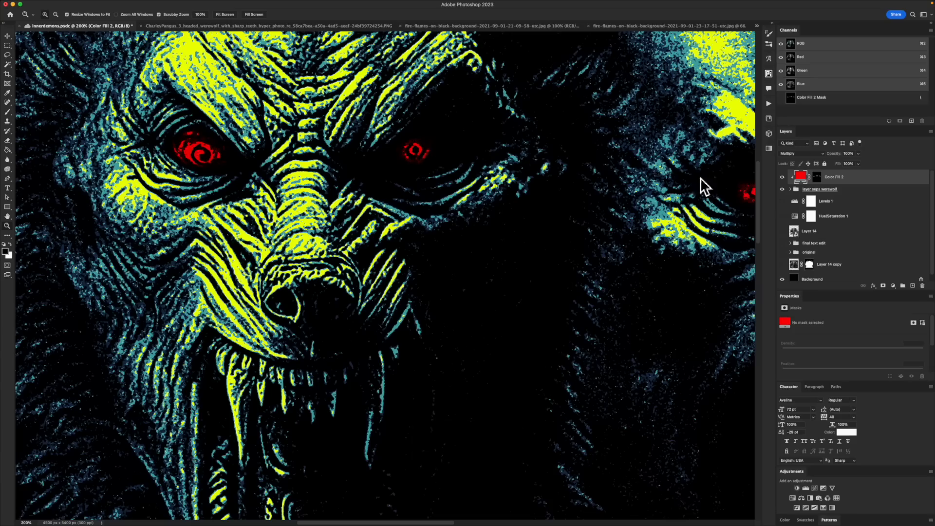
Compare the whole artwork with and without the red eye fill
{"action": "left_click", "coordinate": [779, 179]}
{"action": "key", "text": "z"}
{"action": "left_click", "coordinate": [380, 170], "text": "alt"}
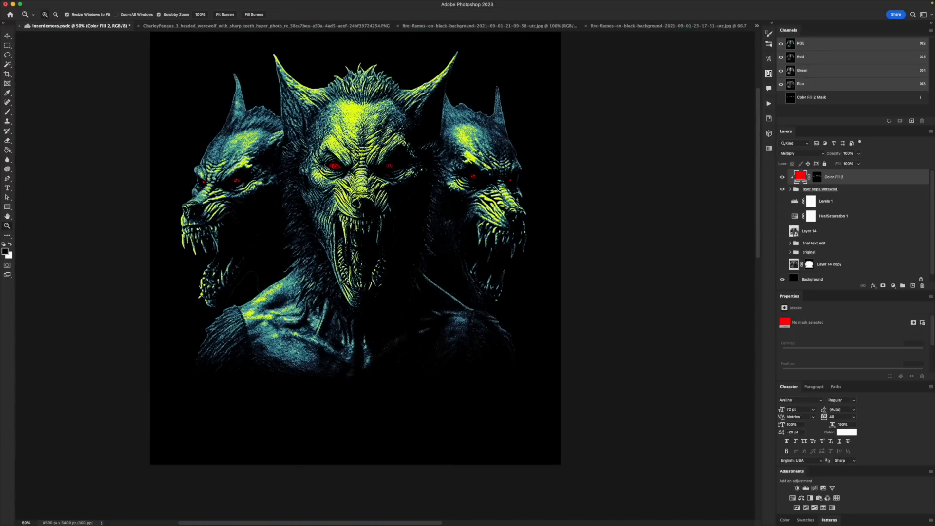
{"action": "left_click", "coordinate": [356, 174]}
{"action": "left_click", "coordinate": [355, 174]}
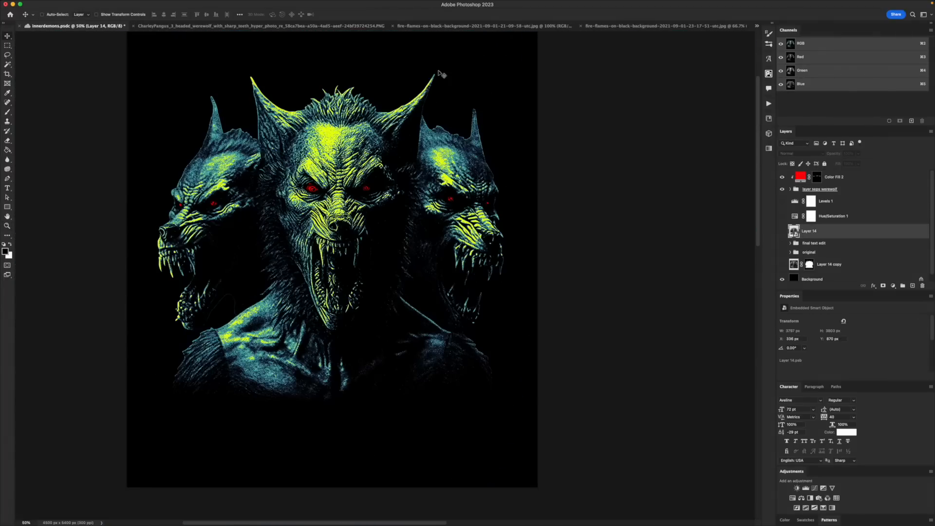
Bring the fire-flames-on-black-background image into innerdemons.psdc above Layer 14, place it by the left-hand head, and hide it
{"action": "left_click", "coordinate": [443, 26]}
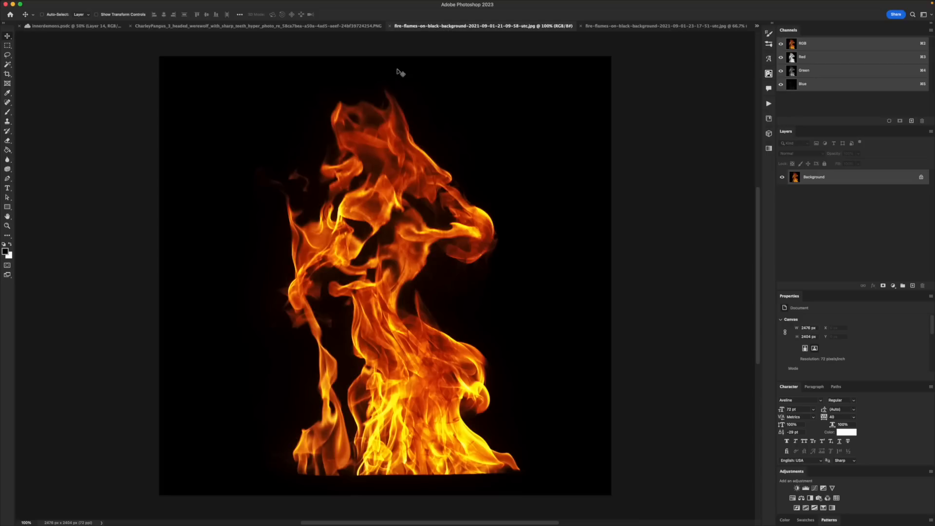
{"action": "left_click_drag", "start_coordinate": [437, 148], "coordinate": [355, 265]}
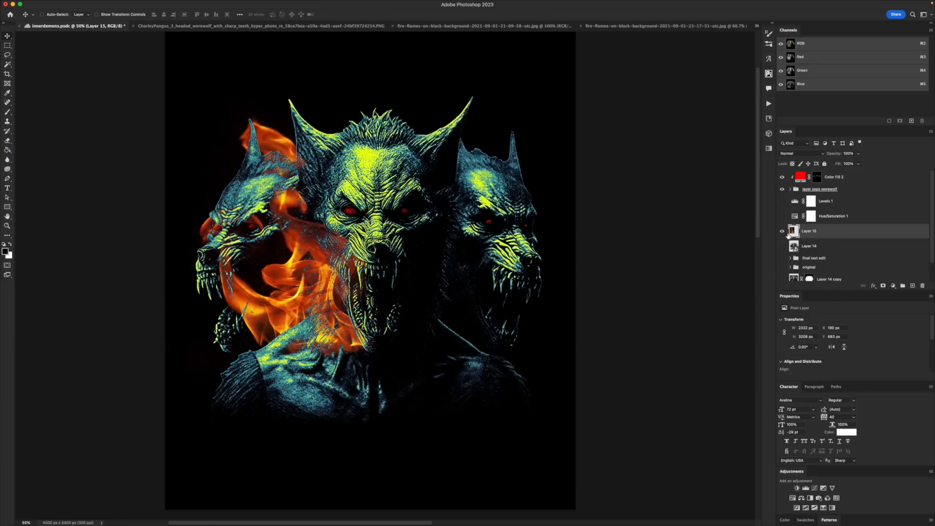
{"action": "left_click", "coordinate": [783, 231]}
Duplicate the original werewolf Layer 14 directly below the "layer seps werewolf" group and show the copy without the colour layers
{"action": "left_click", "coordinate": [783, 246]}
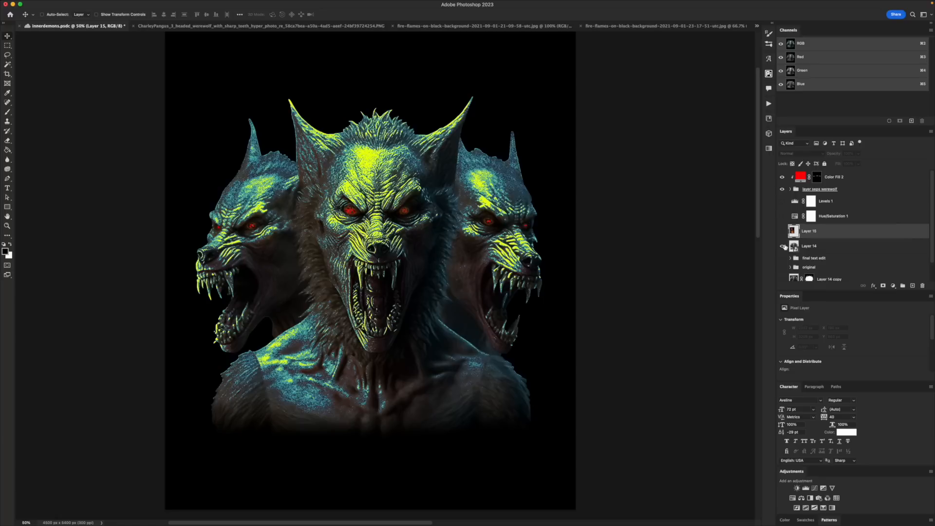
{"action": "left_click", "coordinate": [783, 246]}
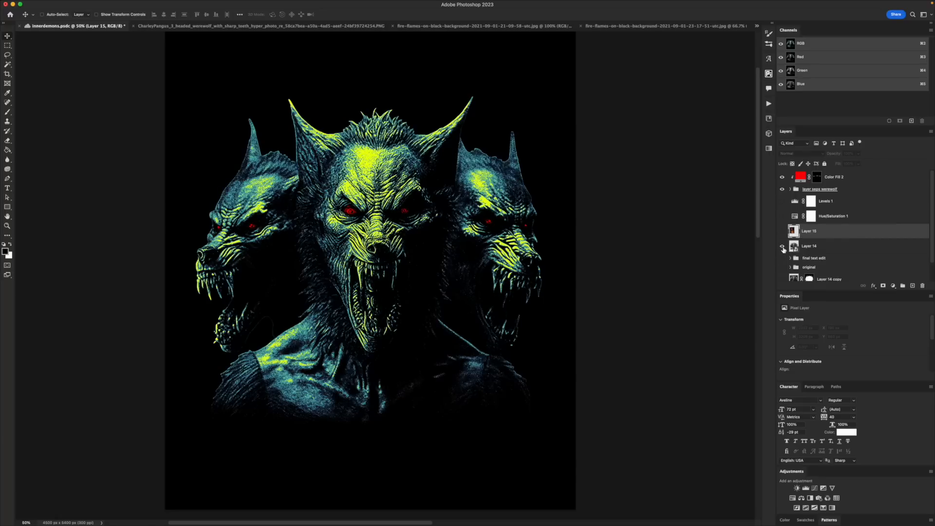
{"action": "left_click", "coordinate": [812, 246]}
{"action": "left_click_drag", "start_coordinate": [813, 247], "coordinate": [818, 195]}
{"action": "key", "text": "a"}
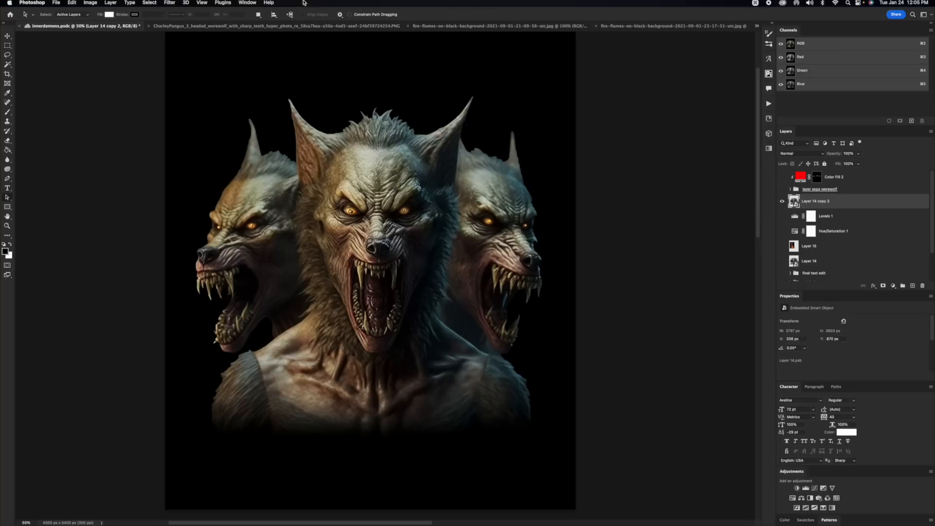
Apply the Filter Gallery's Stamp effect to the duplicated werewolf layer to turn it into a solid white silhouette
{"action": "left_click", "coordinate": [171, 4]}
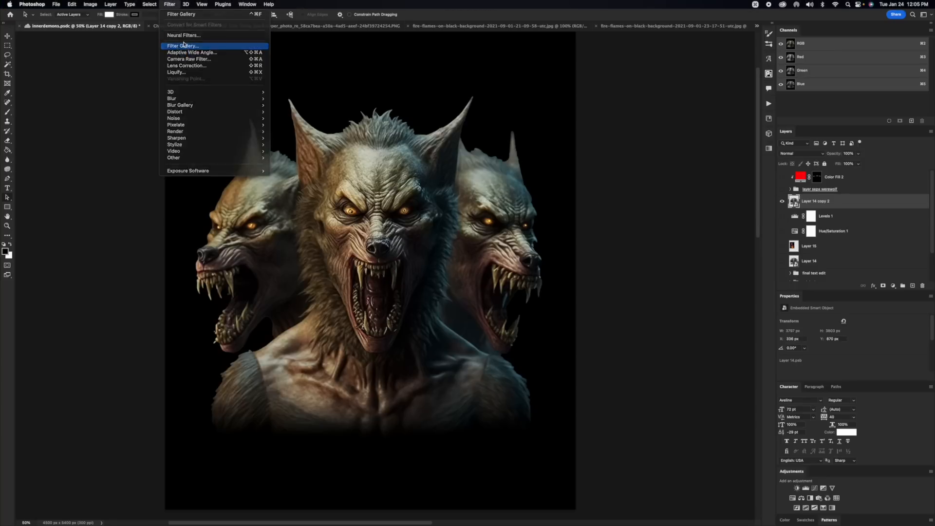
{"action": "left_click", "coordinate": [183, 46]}
{"action": "left_click", "coordinate": [663, 217]}
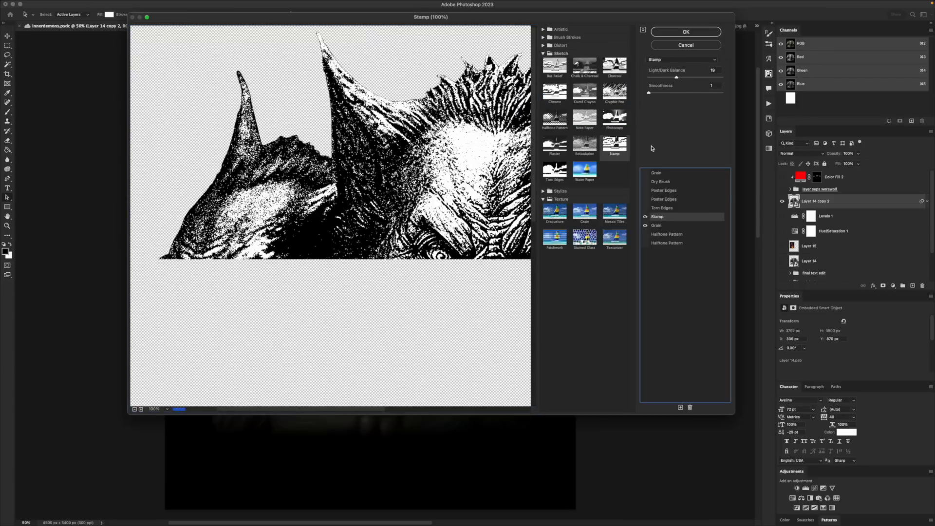
{"action": "left_click", "coordinate": [670, 32]}
{"action": "key", "text": "space"}
{"action": "left_click_drag", "start_coordinate": [480, 214], "coordinate": [463, 174]}
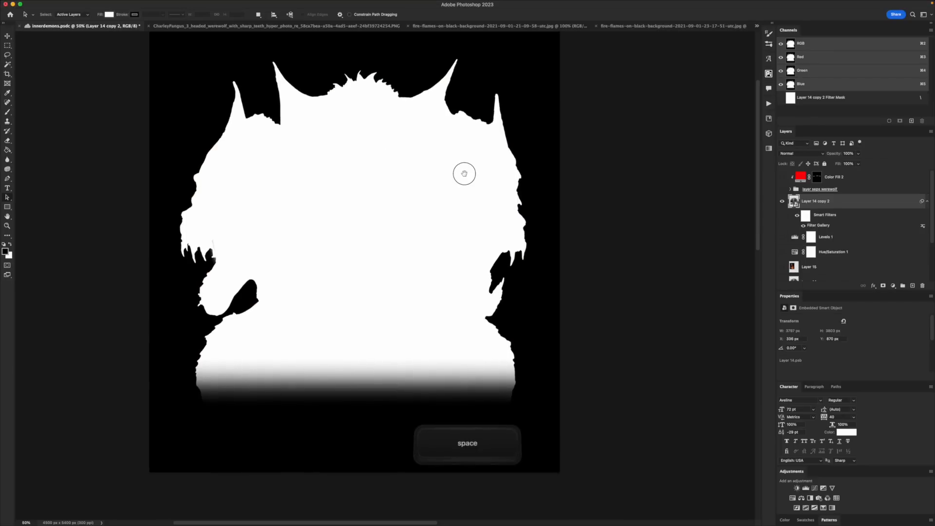
{"action": "left_click", "coordinate": [782, 201]}
{"action": "left_click", "coordinate": [782, 202]}
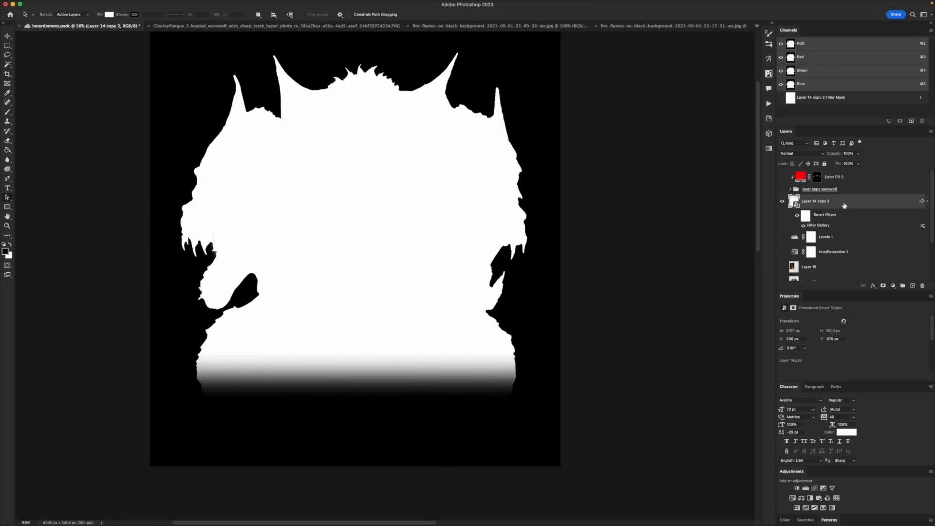
Try a Color Halftone filter on the silhouette smart object, and undo it
{"action": "mouse_move", "coordinate": [203, 3]}
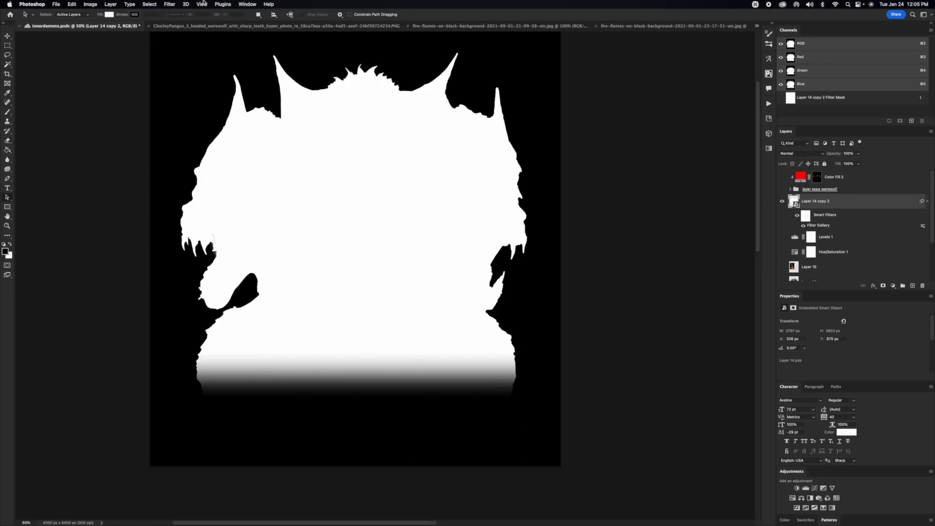
{"action": "left_click", "coordinate": [171, 4]}
{"action": "mouse_move", "coordinate": [188, 124]}
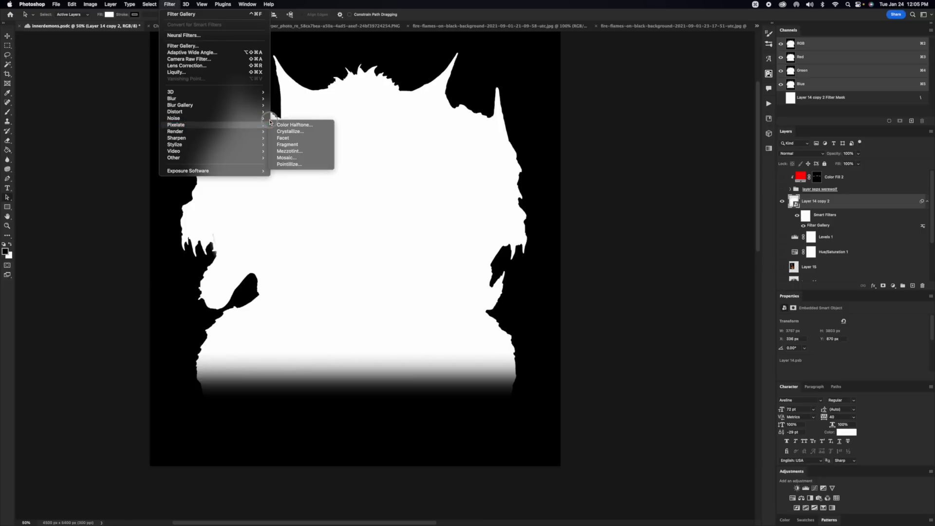
{"action": "left_click", "coordinate": [282, 124]}
{"action": "key", "text": "Return"}
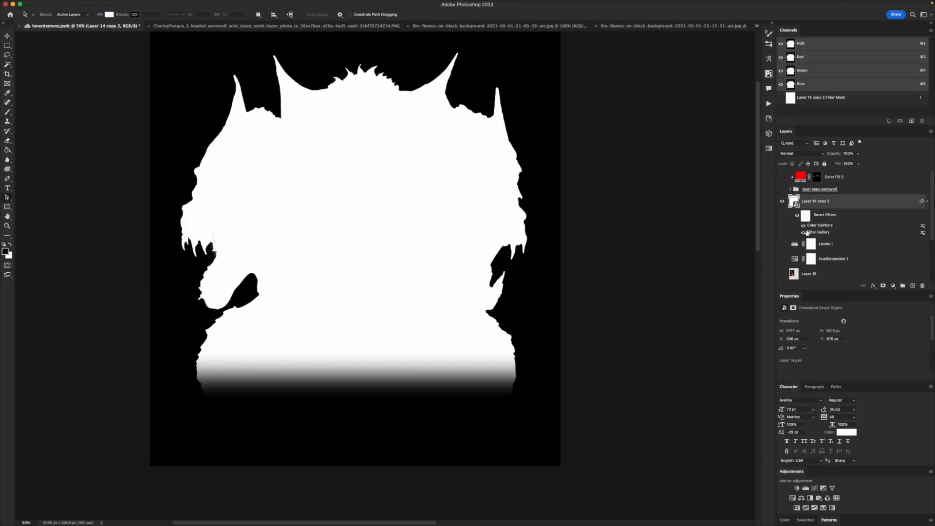
{"action": "key", "text": "super+z"}
Replace the silhouette smart object with a merged pixel layer and apply the Color Halftone filter to it
{"action": "key", "text": "shift+alt+super+e"}
{"action": "key", "text": "BackSpace"}
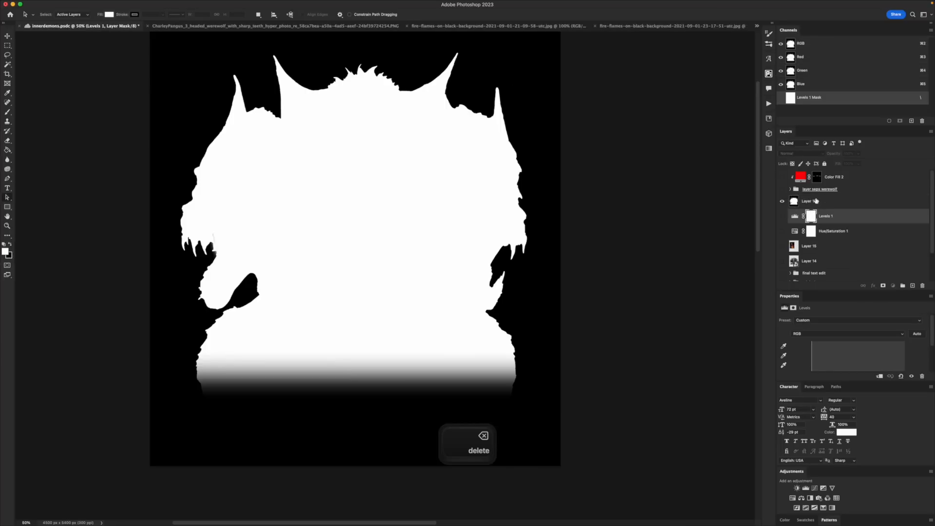
{"action": "left_click", "coordinate": [171, 5]}
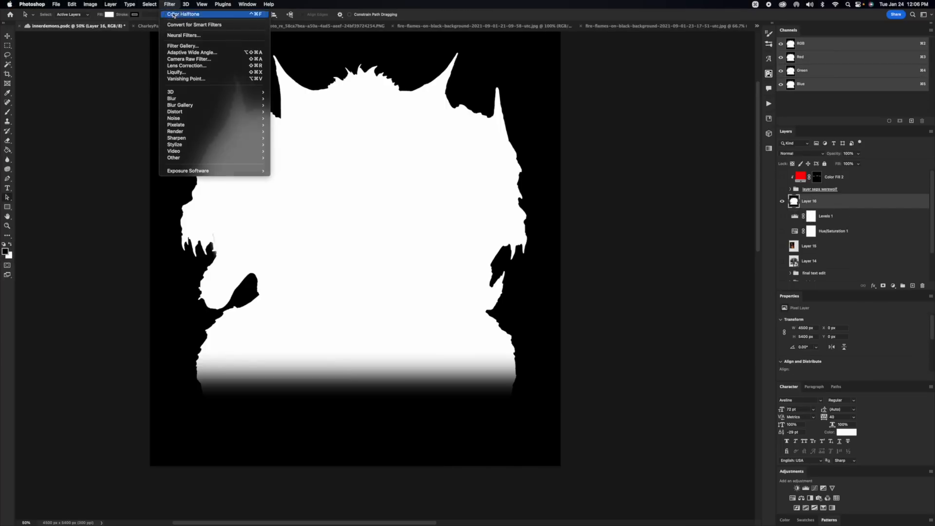
{"action": "left_click", "coordinate": [173, 6]}
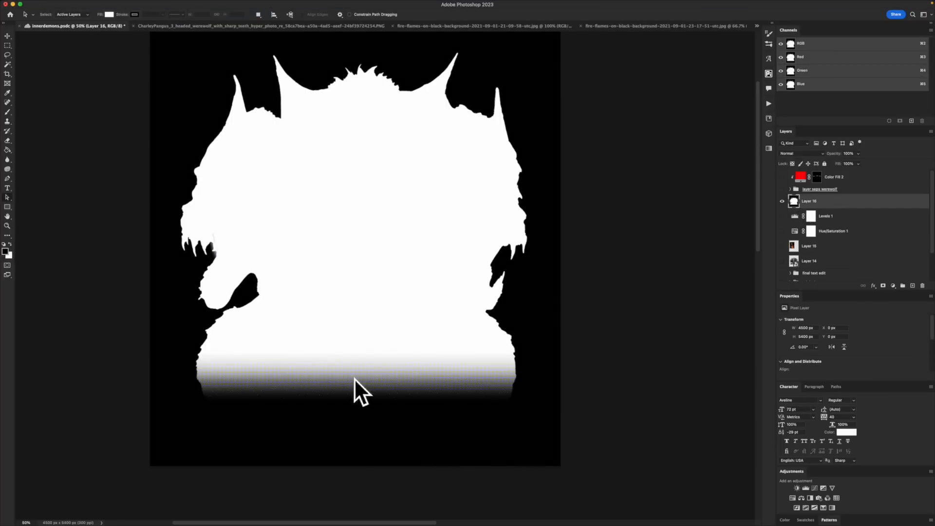
Add a Threshold adjustment above the halftoned silhouette, select its white areas and paste them in place as a new layer
{"action": "left_click", "coordinate": [896, 287]}
{"action": "left_click", "coordinate": [857, 431]}
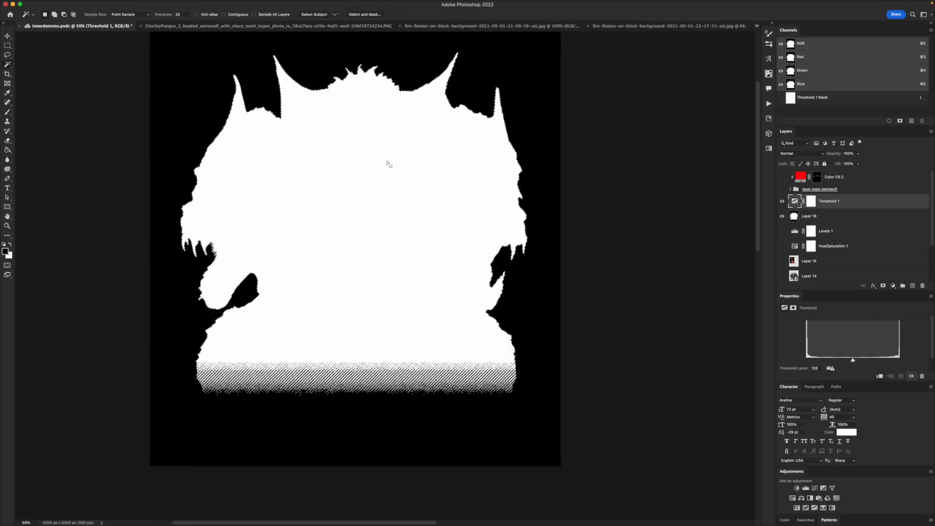
{"action": "key", "text": "super"}
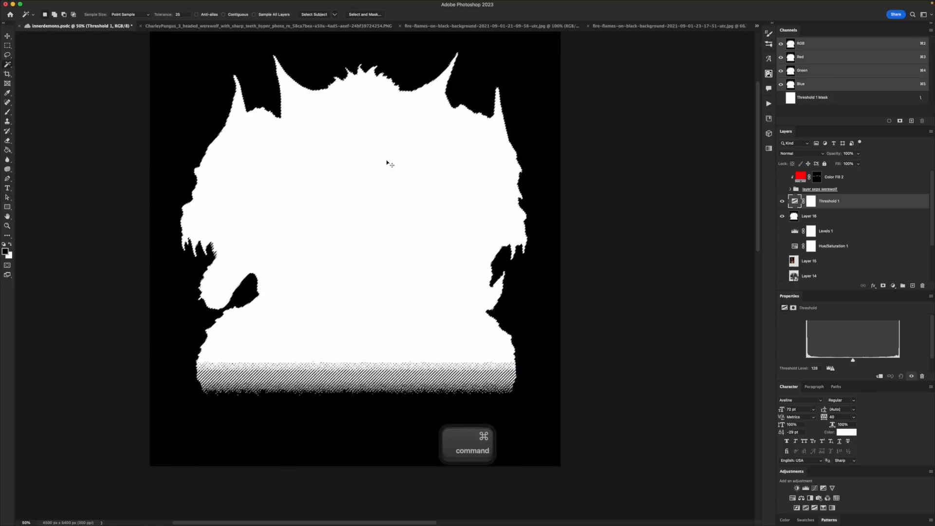
{"action": "key", "text": "shift"}
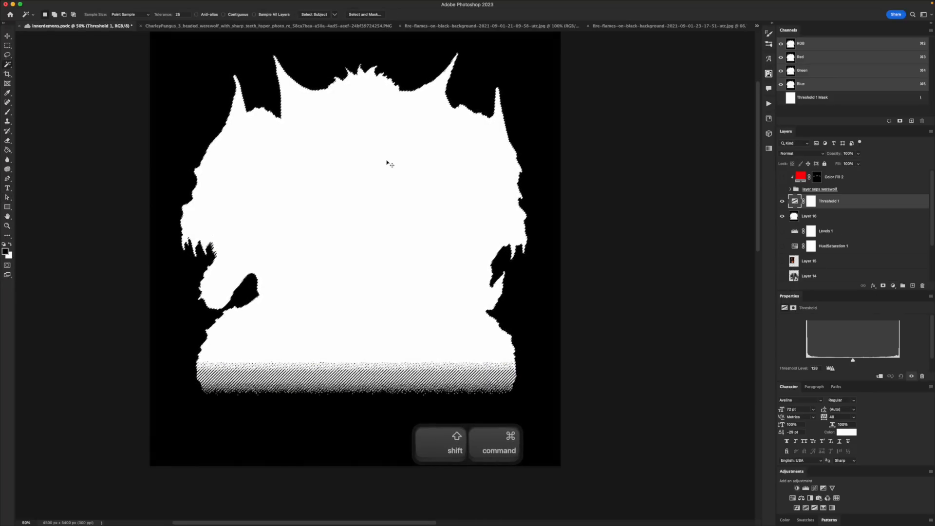
{"action": "key", "text": "shift+super+v"}
Delete the Threshold 1 and Layer 16 layers and check the pasted silhouette by toggling its visibility
{"action": "left_click", "coordinate": [839, 221]}
{"action": "left_click", "coordinate": [831, 231], "text": "shift"}
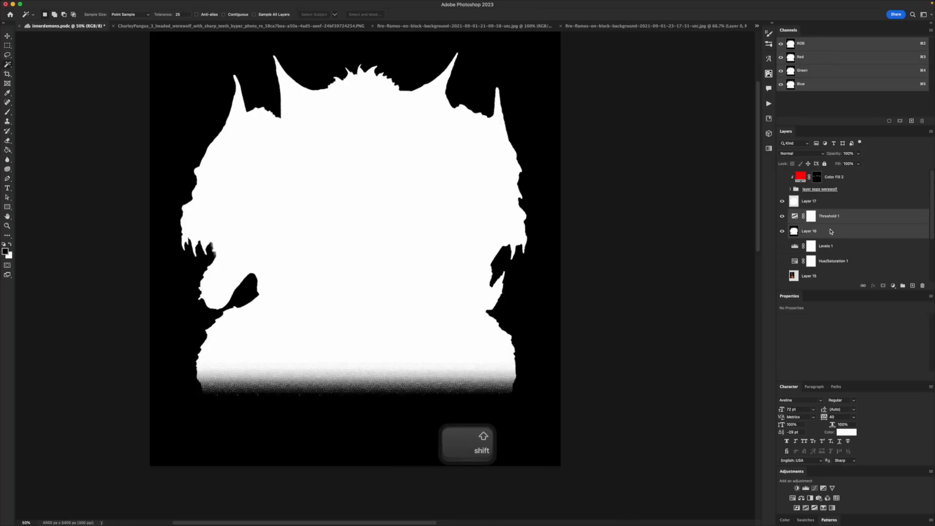
{"action": "key", "text": "BackSpace"}
{"action": "left_click", "coordinate": [782, 201]}
{"action": "left_click", "coordinate": [782, 201]}
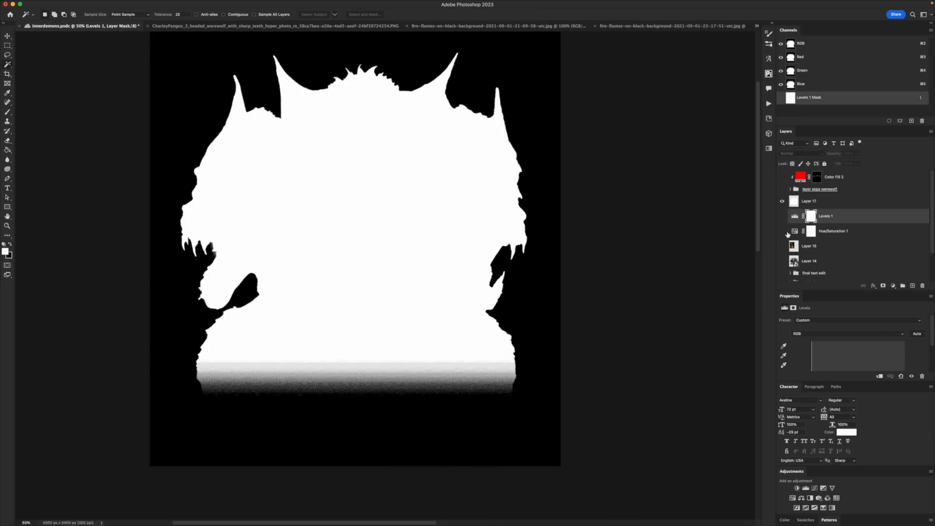
Show the "layer seps werewolf" group and invert the silhouette layer beneath it to black
{"action": "left_click", "coordinate": [783, 189]}
{"action": "left_click", "coordinate": [810, 205]}
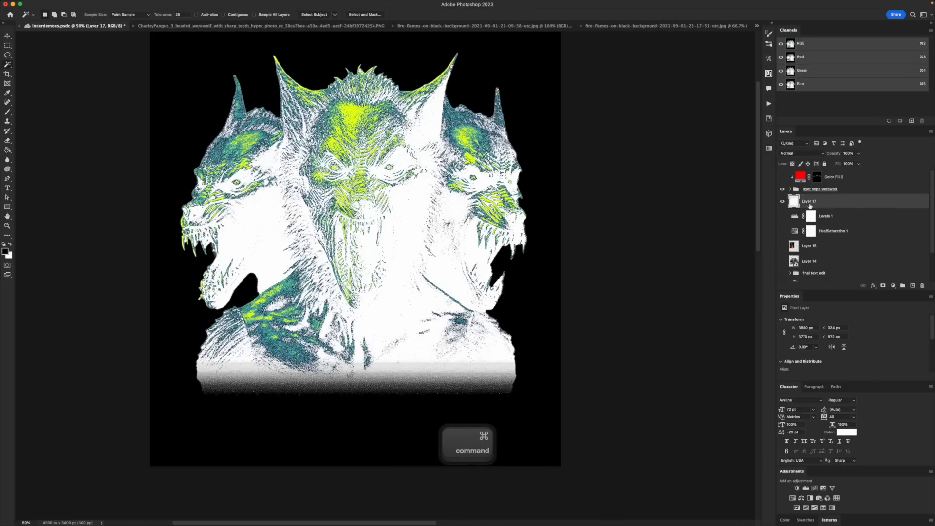
{"action": "key", "text": "super+i"}
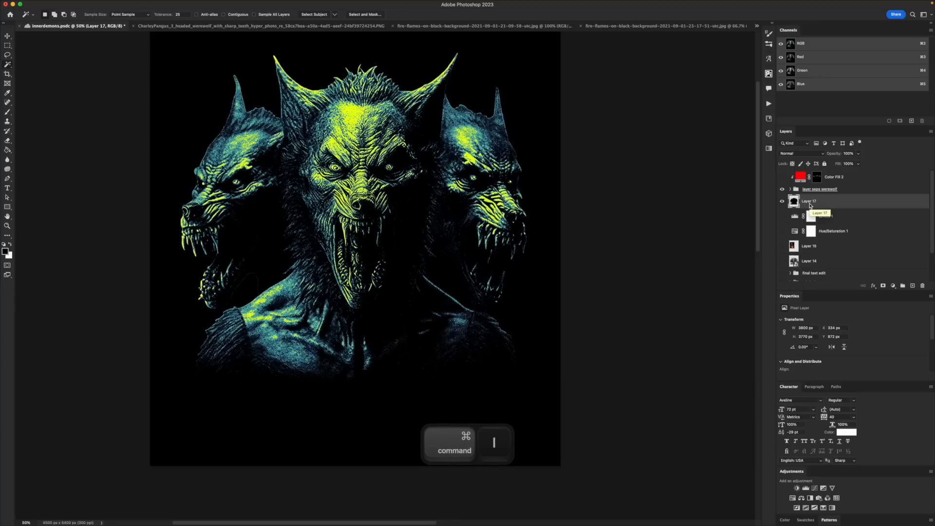
Show the flames layer, rotate it about 9.7° and position it behind the left-hand werewolf head
{"action": "left_click", "coordinate": [781, 246]}
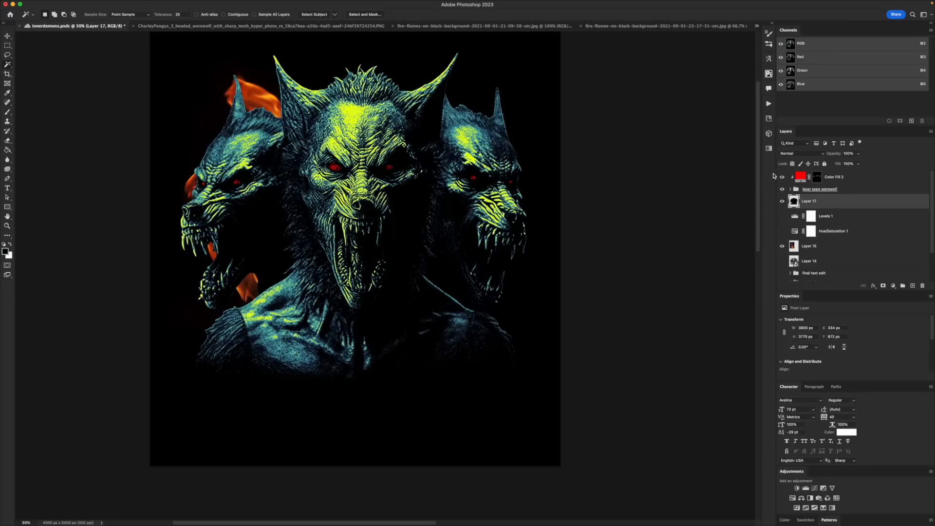
{"action": "left_click", "coordinate": [809, 246]}
{"action": "key", "text": "super+t"}
{"action": "left_click_drag", "start_coordinate": [385, 190], "coordinate": [285, 360]}
{"action": "mouse_move", "coordinate": [289, 253]}
{"action": "left_mouse_down"}
{"action": "mouse_move", "coordinate": [302, 223]}
{"action": "mouse_move", "coordinate": [272, 159]}
{"action": "mouse_move", "coordinate": [240, 226]}
{"action": "mouse_move", "coordinate": [225, 113]}
{"action": "mouse_move", "coordinate": [313, 250]}
{"action": "mouse_move", "coordinate": [323, 247]}
{"action": "mouse_move", "coordinate": [282, 122]}
{"action": "mouse_move", "coordinate": [167, 198]}
{"action": "mouse_move", "coordinate": [280, 246]}
{"action": "mouse_move", "coordinate": [317, 212]}
{"action": "mouse_move", "coordinate": [305, 251]}
{"action": "mouse_move", "coordinate": [307, 224]}
{"action": "mouse_move", "coordinate": [289, 240]}
{"action": "left_mouse_up"}
{"action": "left_click_drag", "start_coordinate": [288, 246], "coordinate": [279, 202]}
{"action": "left_click_drag", "start_coordinate": [157, 58], "coordinate": [207, 259]}
{"action": "left_click_drag", "start_coordinate": [230, 207], "coordinate": [233, 223]}
{"action": "left_click_drag", "start_coordinate": [119, 266], "coordinate": [140, 210]}
{"action": "left_click_drag", "start_coordinate": [248, 231], "coordinate": [253, 197]}
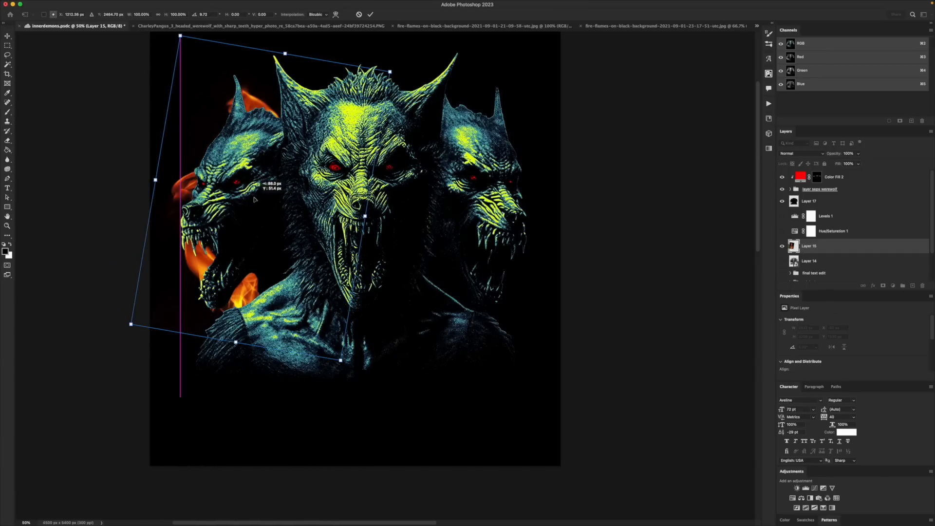
{"action": "key", "text": "Return"}
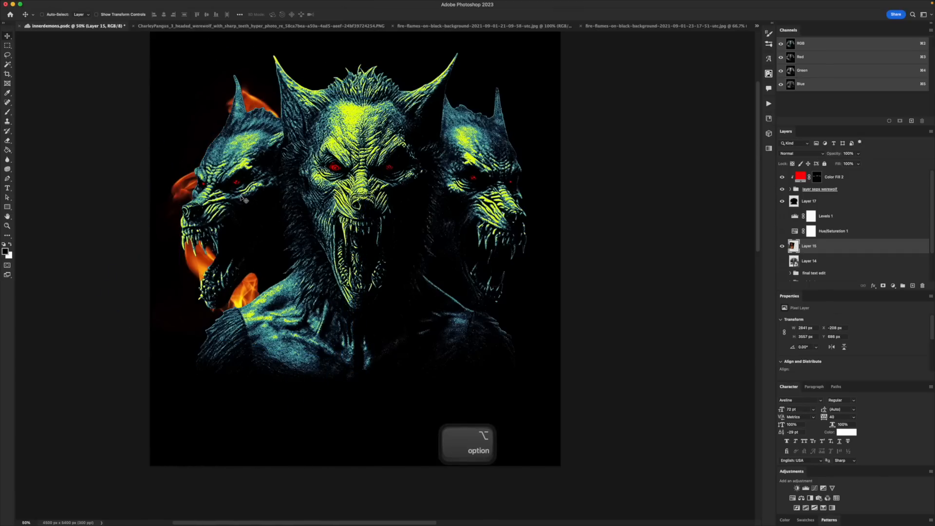
Duplicate the flames layer, flip the copy horizontally and move it toward the right-hand head
{"action": "left_click_drag", "start_coordinate": [244, 198], "coordinate": [371, 199]}
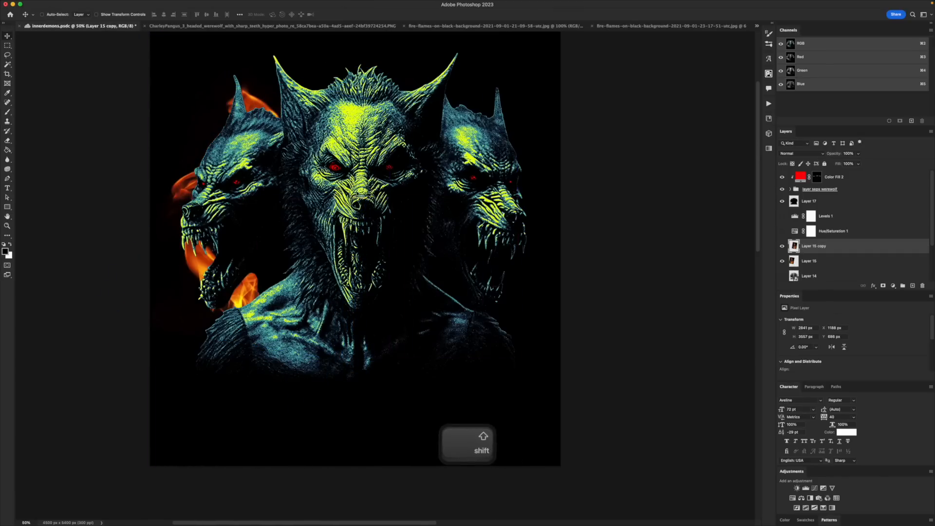
{"action": "key", "text": "super+t"}
{"action": "right_click", "coordinate": [374, 182]}
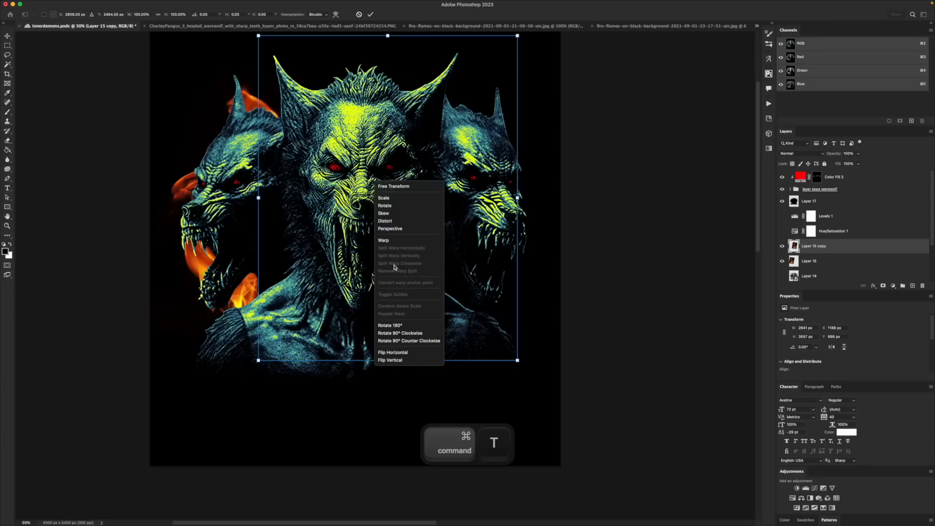
{"action": "left_click", "coordinate": [393, 352]}
{"action": "key", "text": "Return"}
{"action": "left_click_drag", "start_coordinate": [407, 190], "coordinate": [409, 188]}
Bring the flames from the 21-09-58 fire image into innerdemons.psdc as a layer, enlarge them and place them behind the middle head
{"action": "left_click", "coordinate": [435, 27]}
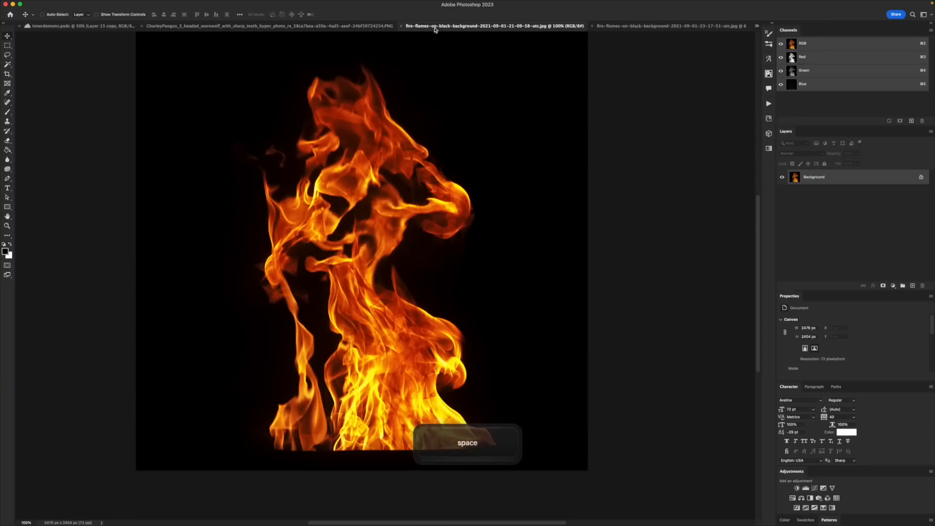
{"action": "left_click_drag", "start_coordinate": [612, 161], "coordinate": [186, 91]}
{"action": "left_click_drag", "start_coordinate": [351, 143], "coordinate": [362, 119]}
{"action": "key", "text": "super+t"}
{"action": "left_click_drag", "start_coordinate": [454, 130], "coordinate": [513, 132]}
{"action": "left_click_drag", "start_coordinate": [429, 140], "coordinate": [433, 146]}
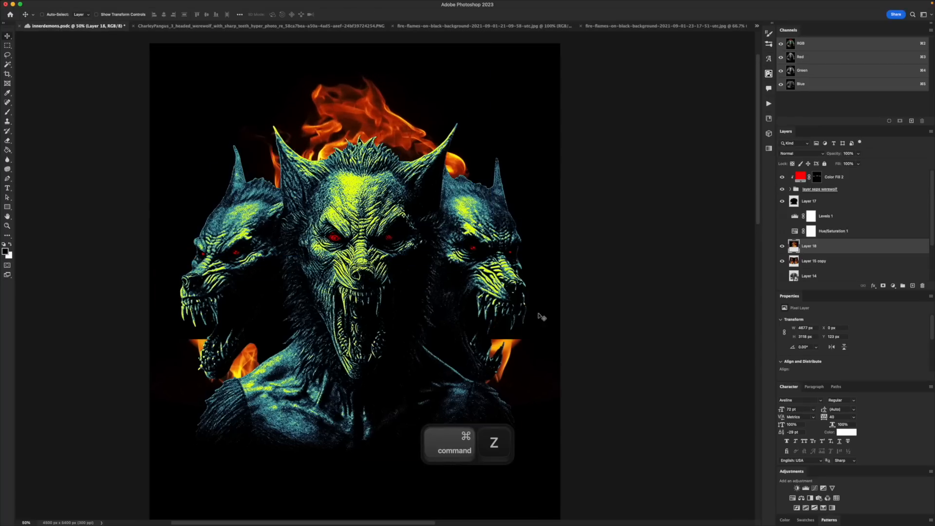
Select the lower strip of the new flames layer across the canvas width, delete it and deselect
{"action": "key", "text": "m"}
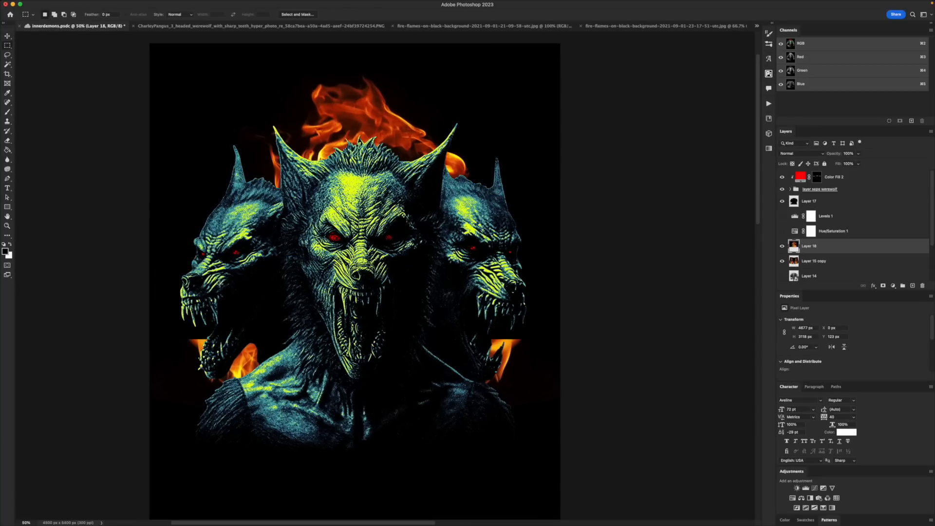
{"action": "left_click_drag", "start_coordinate": [135, 296], "coordinate": [745, 447]}
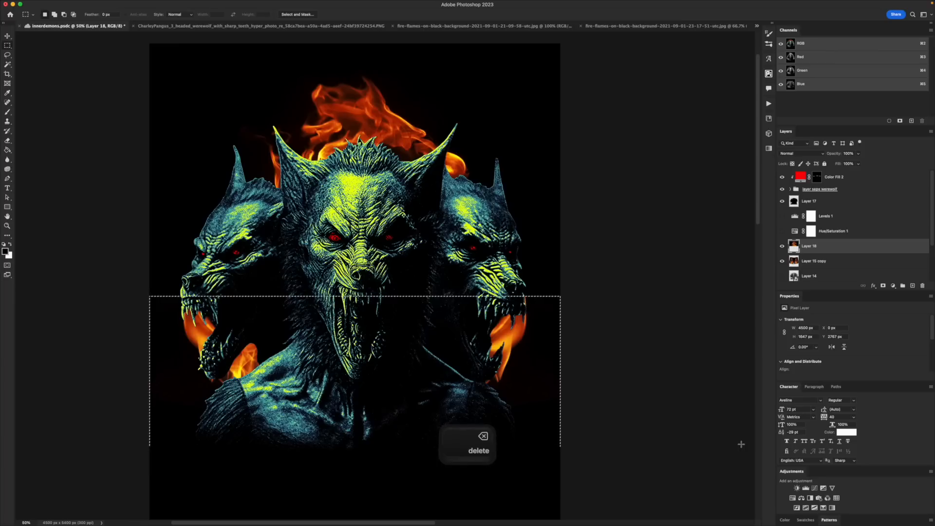
{"action": "key", "text": "super+d"}
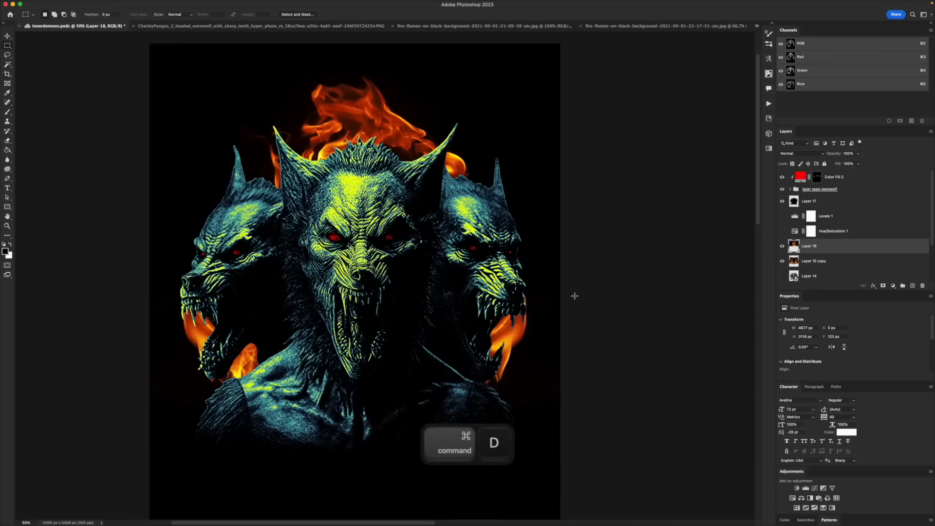
{"action": "key", "text": "v"}
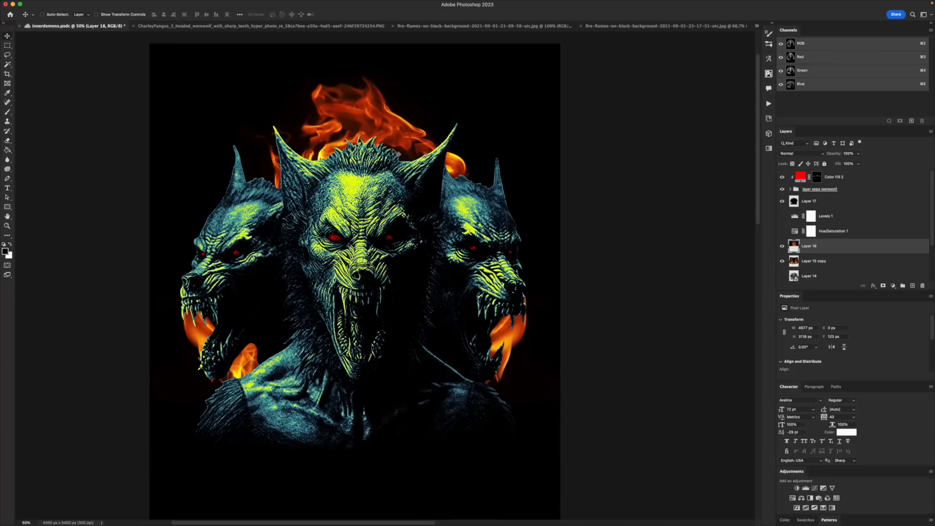
Move Layer 18 behind the left-hand werewolf head and rotate it slightly to follow the head's outline
{"action": "key", "text": "space"}
{"action": "left_click_drag", "start_coordinate": [396, 146], "coordinate": [395, 139]}
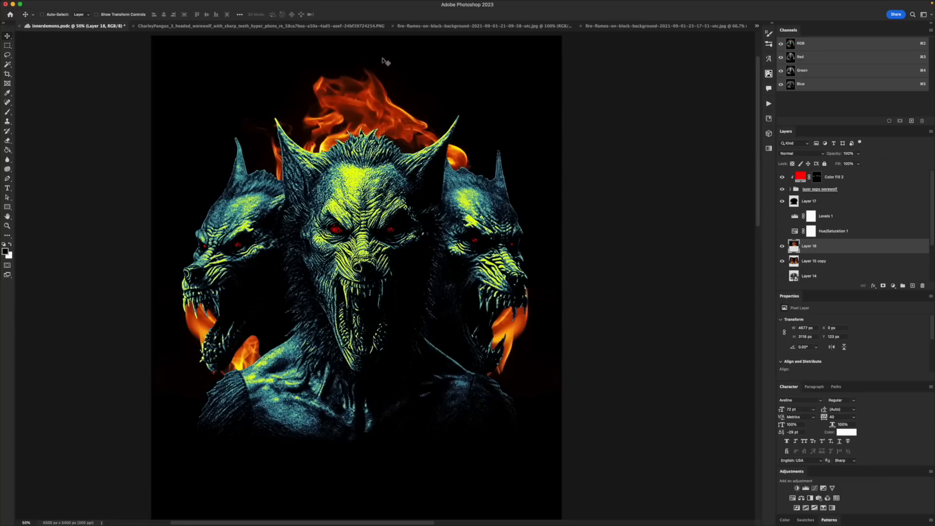
{"action": "left_click_drag", "start_coordinate": [463, 150], "coordinate": [397, 184]}
{"action": "key", "text": "super+t"}
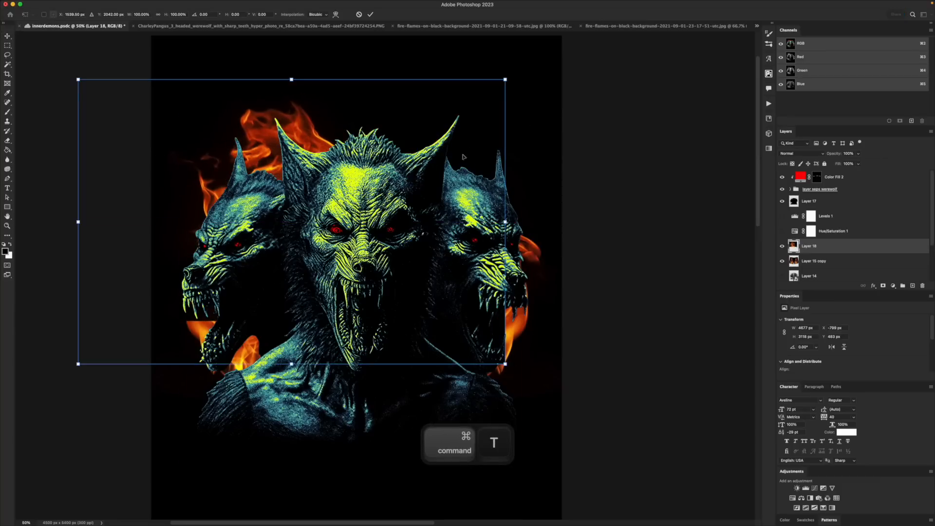
{"action": "left_click_drag", "start_coordinate": [536, 141], "coordinate": [499, 80]}
{"action": "left_click_drag", "start_coordinate": [364, 215], "coordinate": [387, 205]}
{"action": "left_click_drag", "start_coordinate": [554, 163], "coordinate": [555, 226]}
{"action": "left_click_drag", "start_coordinate": [465, 234], "coordinate": [444, 247]}
{"action": "key", "text": "Return"}
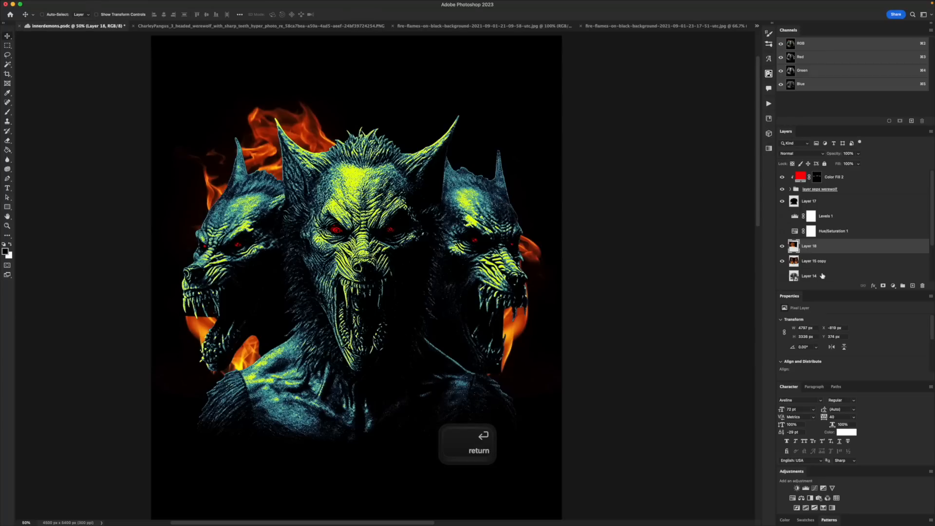
Add a layer mask to Layer 18 and paint black with a much larger brush beside the left-hand head's jaw and snout
{"action": "left_click", "coordinate": [883, 287]}
{"action": "key", "text": "b"}
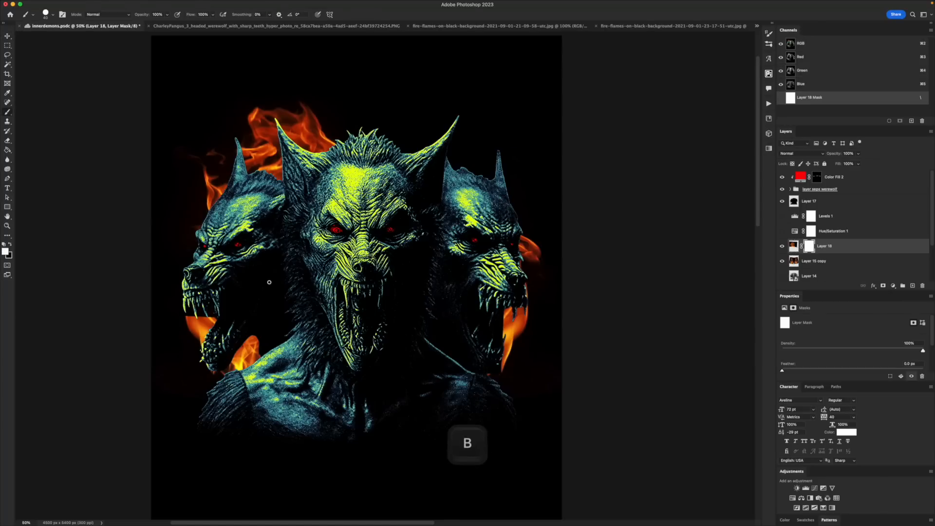
{"action": "key", "text": "bracketright"}
{"action": "key", "text": "bracketright"}
{"action": "key", "text": "bracketright"}
{"action": "key", "text": "bracketright"}
{"action": "key", "text": "bracketright"}
{"action": "key", "text": "bracketright"}
{"action": "key", "text": "bracketright"}
{"action": "key", "text": "bracketright"}
{"action": "key", "text": "bracketright"}
{"action": "key", "text": "bracketright"}
{"action": "key", "text": "bracketright"}
{"action": "key", "text": "bracketright"}
{"action": "key", "text": "bracketright"}
{"action": "key", "text": "bracketright"}
{"action": "key", "text": "bracketright"}
{"action": "key", "text": "bracketright"}
{"action": "key", "text": "x"}
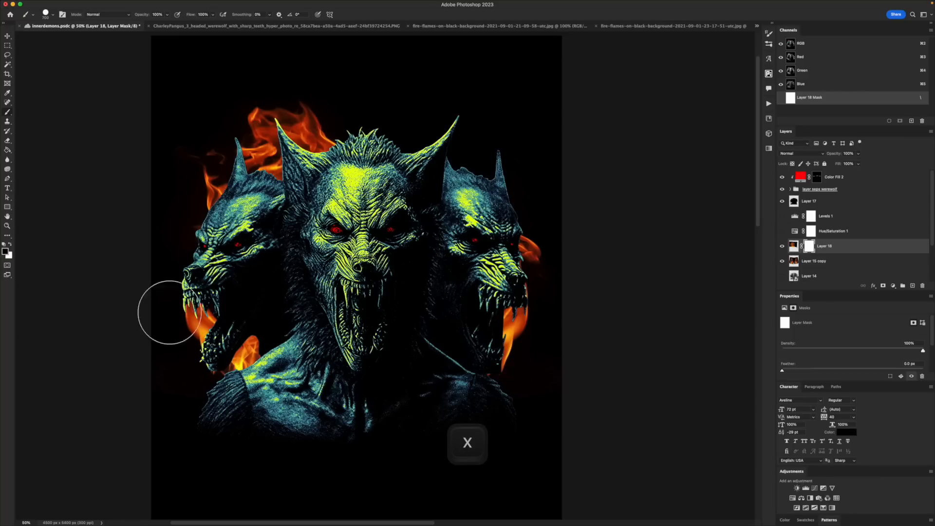
{"action": "mouse_move", "coordinate": [224, 312]}
{"action": "left_mouse_down"}
{"action": "mouse_move", "coordinate": [200, 270]}
{"action": "mouse_move", "coordinate": [202, 284]}
{"action": "mouse_move", "coordinate": [164, 267]}
{"action": "mouse_move", "coordinate": [177, 237]}
{"action": "left_mouse_up"}
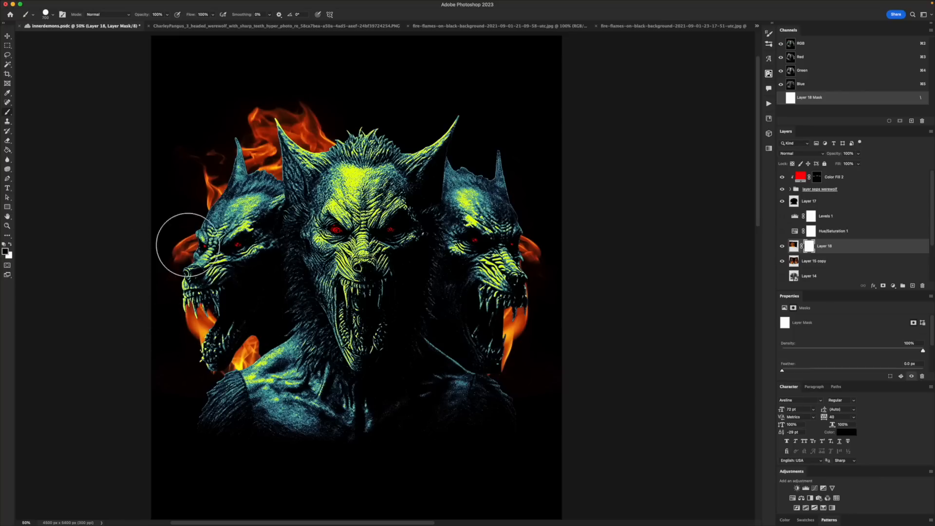
Mask out Layer 18's lower flames toward the right-hand head, undoing and redoing the stroke there
{"action": "left_click_drag", "start_coordinate": [413, 374], "coordinate": [395, 359]}
{"action": "mouse_move", "coordinate": [477, 368]}
{"action": "left_mouse_down"}
{"action": "mouse_move", "coordinate": [482, 335]}
{"action": "mouse_move", "coordinate": [413, 323]}
{"action": "mouse_move", "coordinate": [471, 263]}
{"action": "left_mouse_up"}
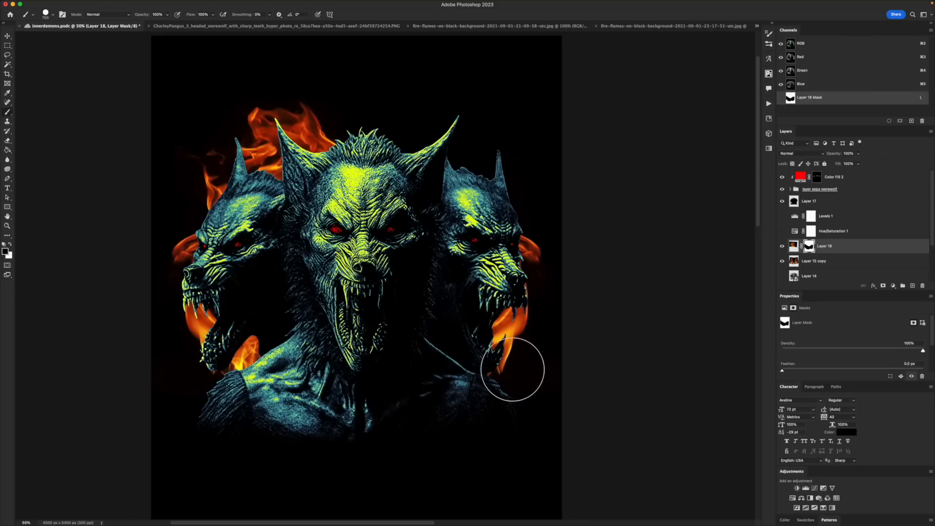
{"action": "key", "text": "super+z"}
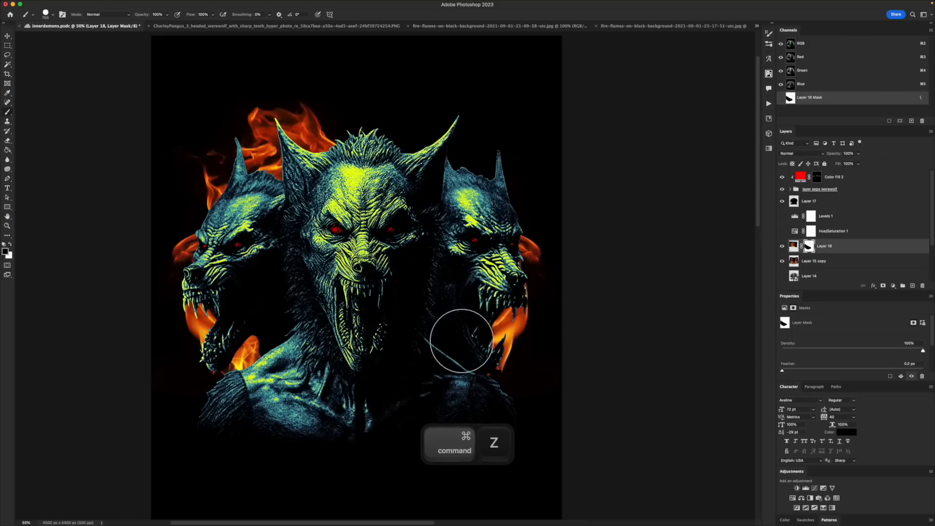
{"action": "left_click_drag", "start_coordinate": [503, 302], "coordinate": [472, 284]}
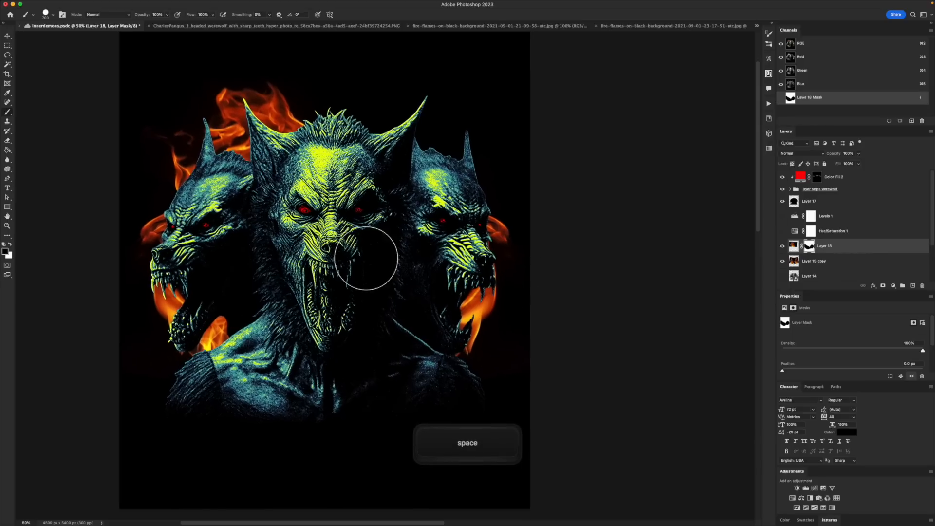
Duplicate masked Layer 18, flip the copy horizontally behind the right-hand head and compare it by toggling its visibility
{"action": "left_click", "coordinate": [7, 36]}
{"action": "left_click_drag", "start_coordinate": [243, 127], "coordinate": [249, 126]}
{"action": "left_click_drag", "start_coordinate": [249, 126], "coordinate": [258, 127]}
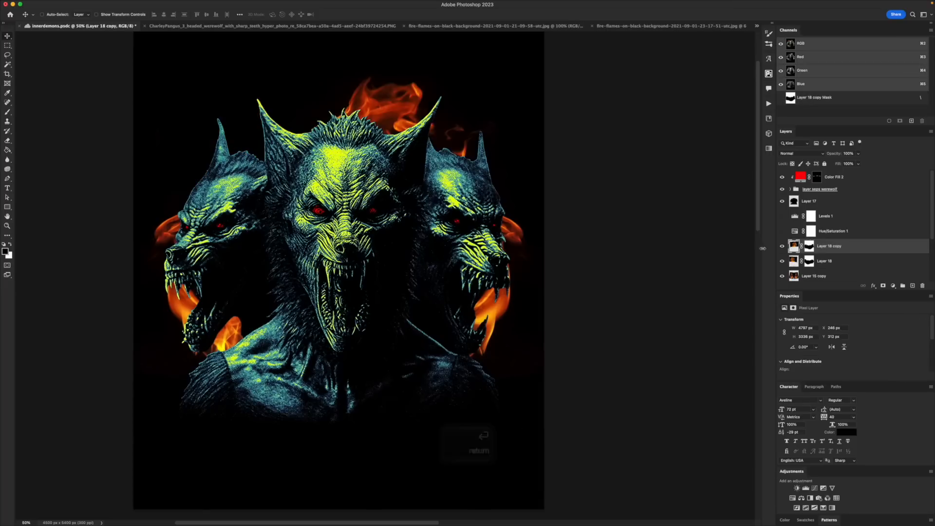
{"action": "left_click", "coordinate": [782, 247]}
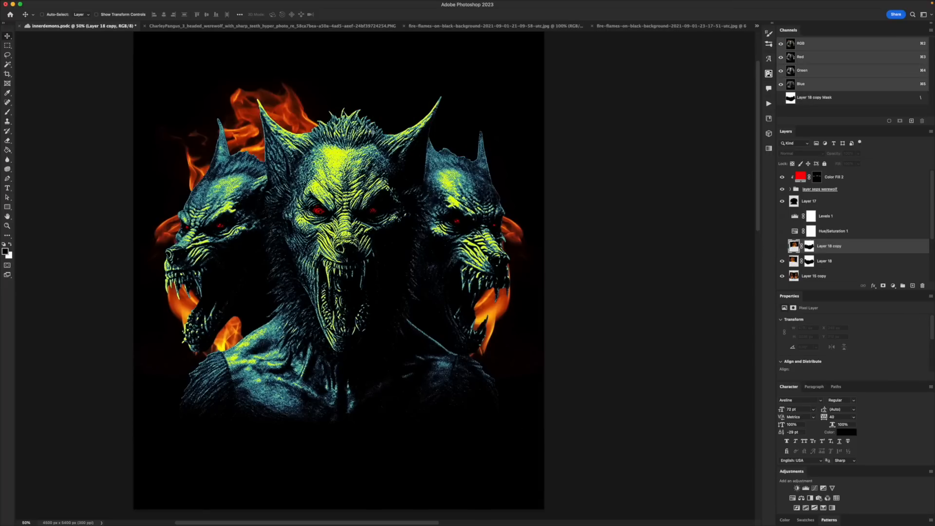
{"action": "left_click", "coordinate": [782, 246]}
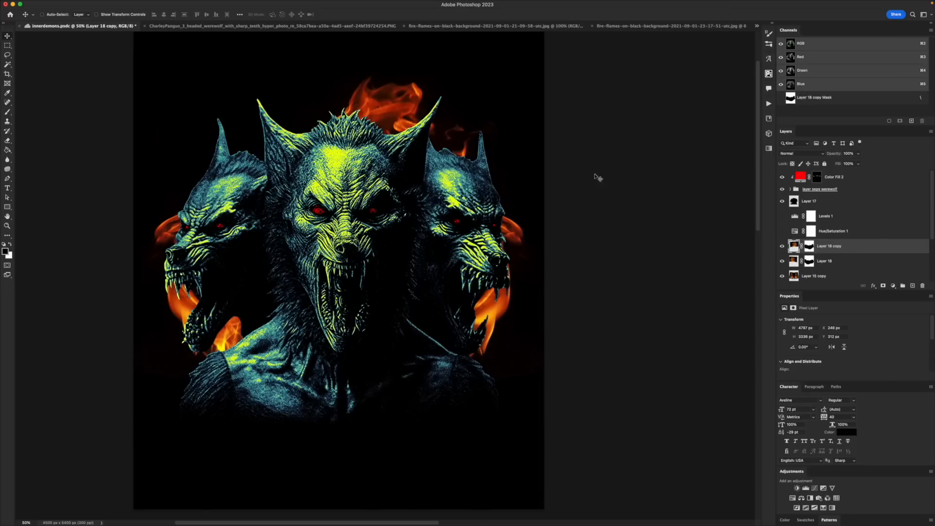
Use Blend If on Layer 18 copy to drop its black areas and reveal the flames underneath
{"action": "double_click", "coordinate": [863, 250]}
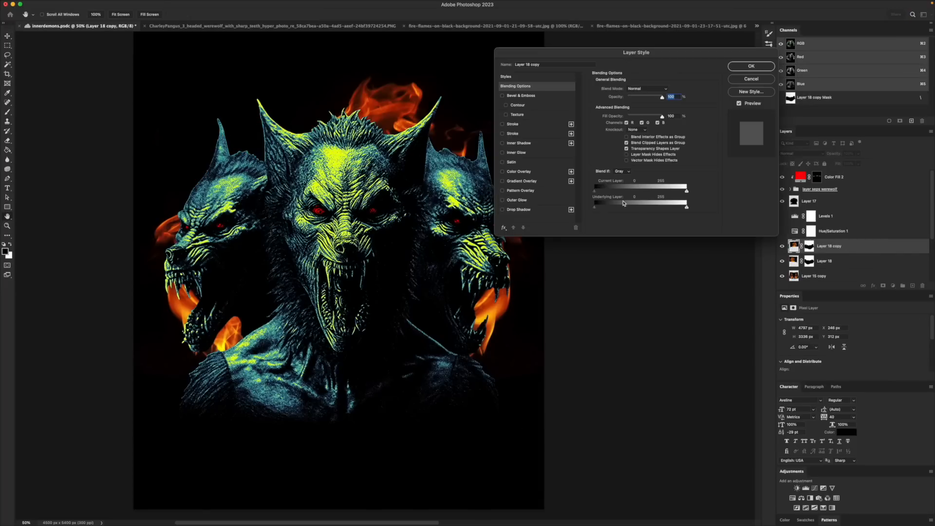
{"action": "mouse_move", "coordinate": [596, 191]}
{"action": "left_mouse_down"}
{"action": "mouse_move", "coordinate": [611, 192]}
{"action": "mouse_move", "coordinate": [591, 191]}
{"action": "left_mouse_up"}
{"action": "key", "text": "alt"}
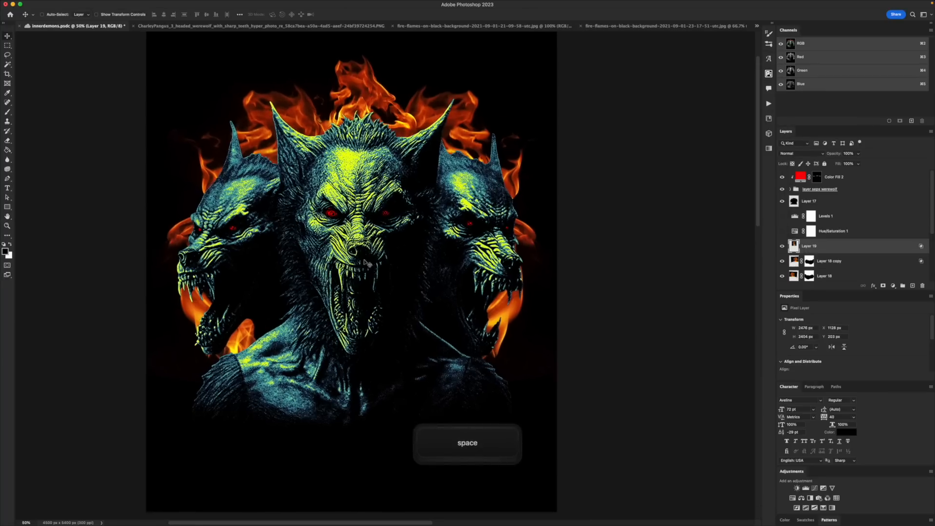
Hide Color Fill 2, the "layer seps werewolf" group and Layer 17 to isolate the flames, and save the document
{"action": "left_click_drag", "start_coordinate": [460, 109], "coordinate": [437, 104]}
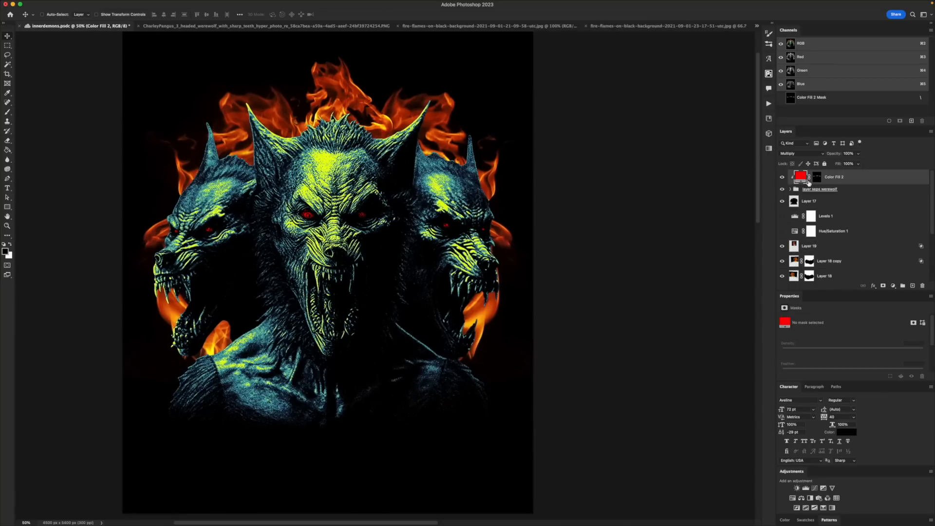
{"action": "left_click_drag", "start_coordinate": [783, 176], "coordinate": [782, 204]}
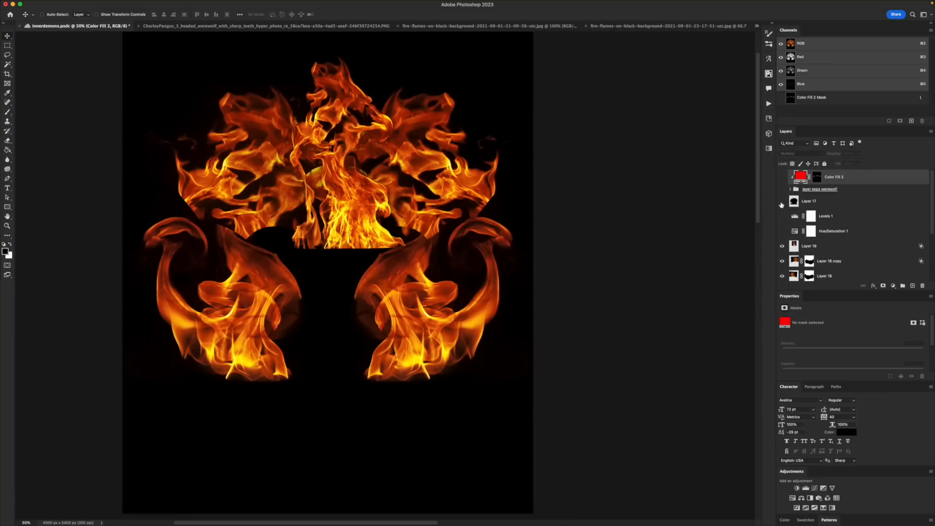
{"action": "left_click_drag", "start_coordinate": [554, 198], "coordinate": [558, 197]}
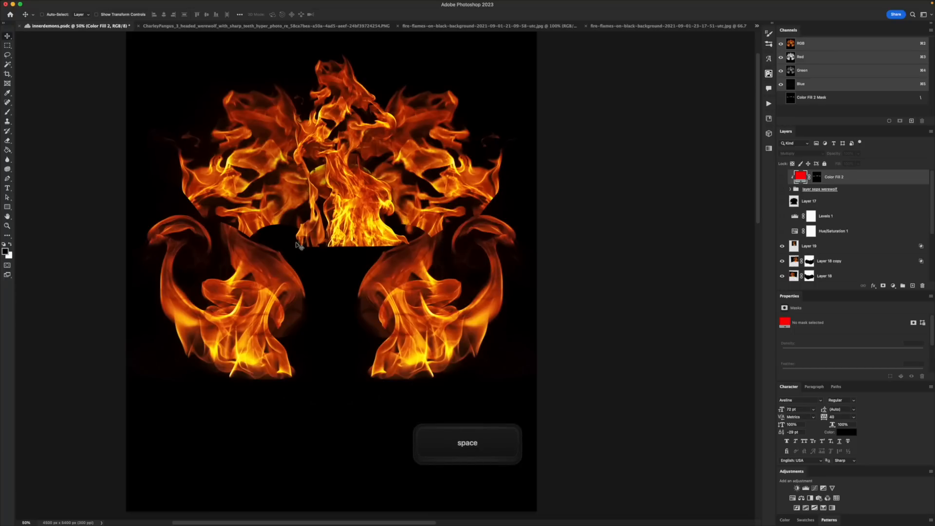
{"action": "key", "text": "super+s"}
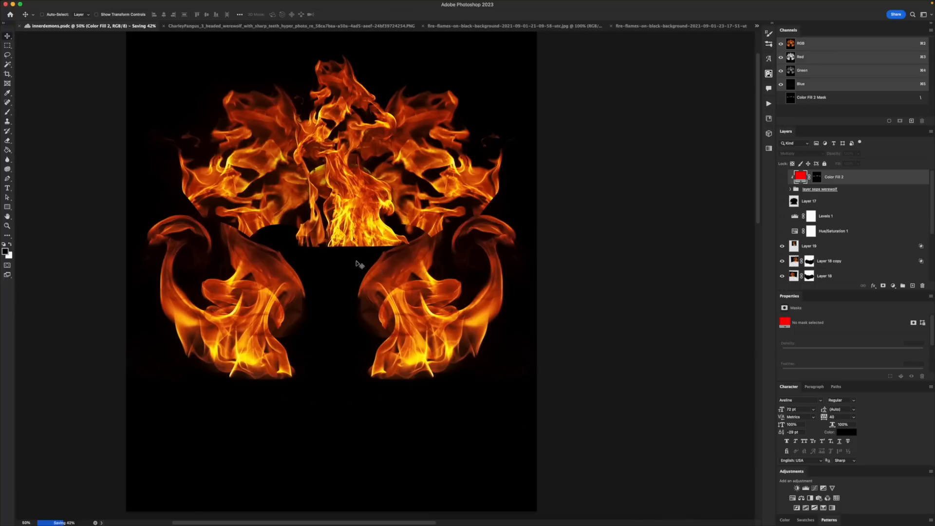
Check the side flame layers by toggling their visibility and use Blend If to drop the black areas of Layer 18
{"action": "scroll", "coordinate": [802, 257], "scroll_direction": "down", "scroll_amount": 1}
{"action": "left_click", "coordinate": [782, 243]}
{"action": "left_click", "coordinate": [782, 243]}
{"action": "left_click", "coordinate": [783, 260]}
{"action": "left_click", "coordinate": [783, 261]}
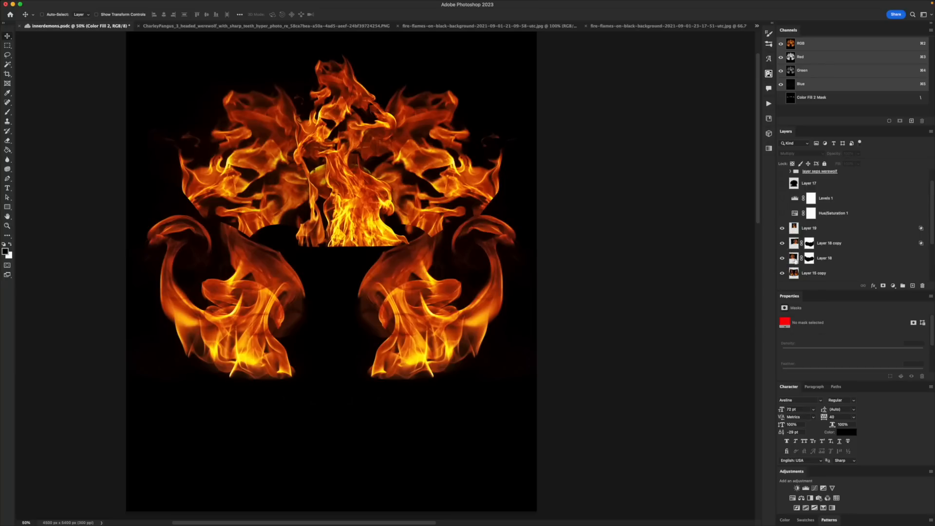
{"action": "left_click", "coordinate": [795, 262]}
{"action": "double_click", "coordinate": [850, 260]}
{"action": "key", "text": "alt"}
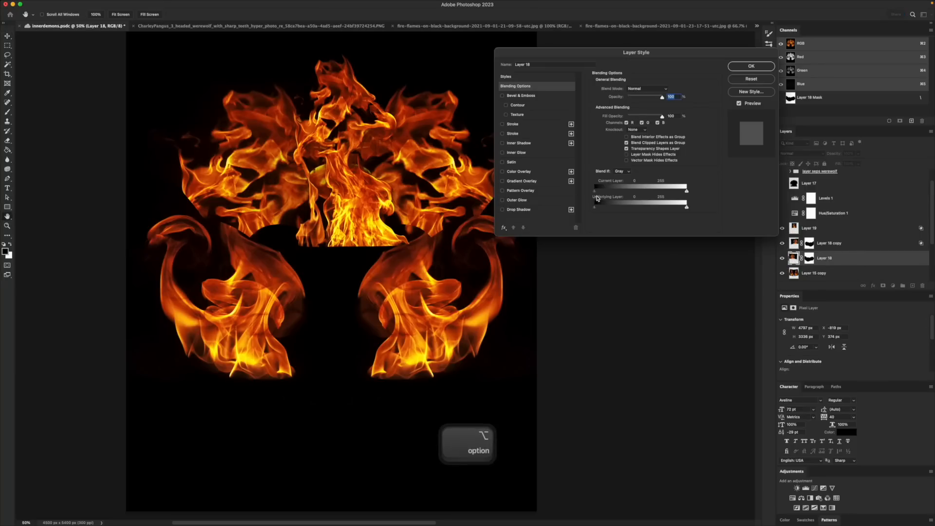
{"action": "left_click_drag", "start_coordinate": [595, 190], "coordinate": [597, 193]}
{"action": "key", "text": "Return"}
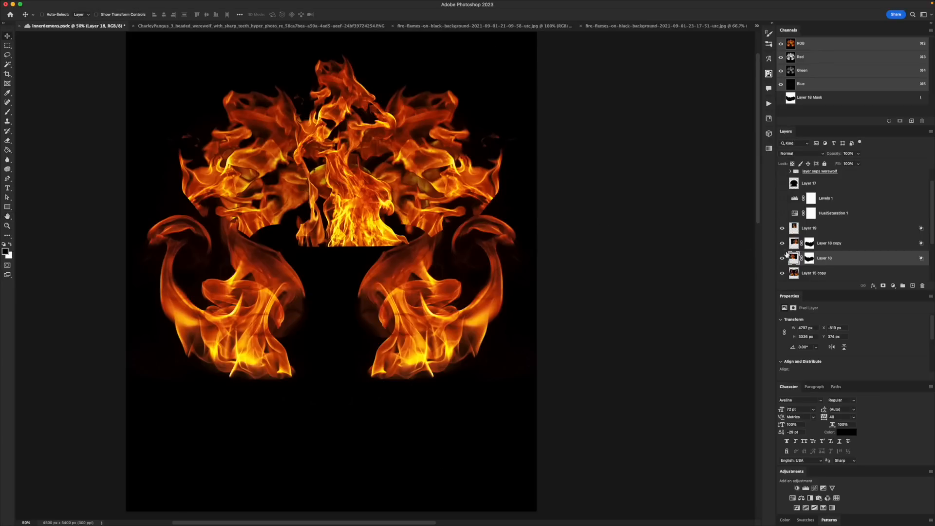
Check Layer 15 copy's visibility and merge all flame layers from Layer 15 copy up to Layer 19
{"action": "left_click", "coordinate": [782, 273]}
{"action": "left_click", "coordinate": [782, 273]}
{"action": "left_click", "coordinate": [829, 274]}
{"action": "left_click", "coordinate": [821, 227], "text": "shift"}
{"action": "right_click", "coordinate": [822, 227]}
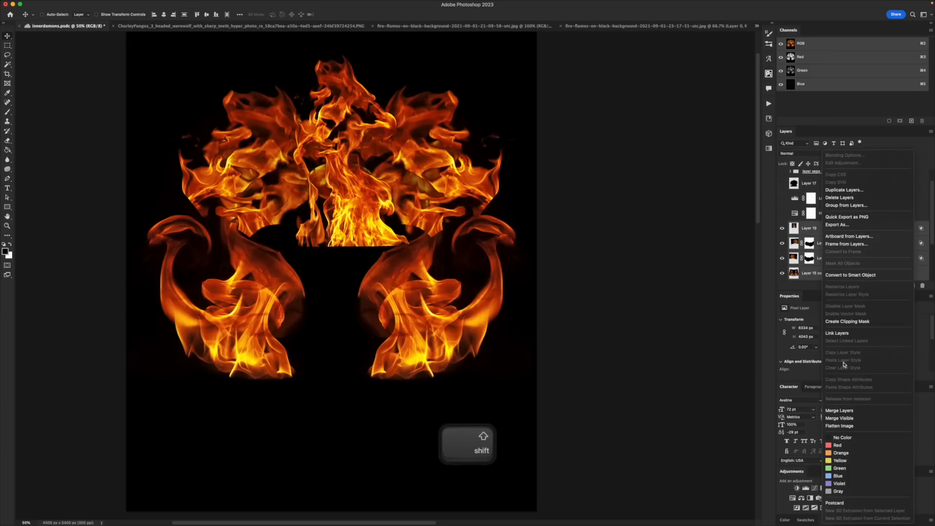
{"action": "left_click", "coordinate": [839, 411]}
Show Hue/Saturation 1 and Levels 1, and set the Levels black input to 0 and midtones to 1.23
{"action": "left_click", "coordinate": [779, 214]}
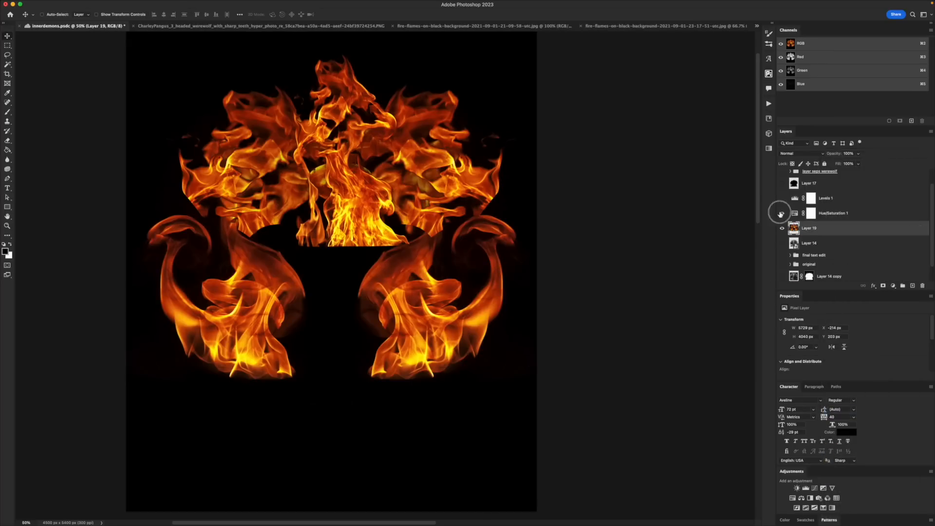
{"action": "left_click", "coordinate": [781, 198]}
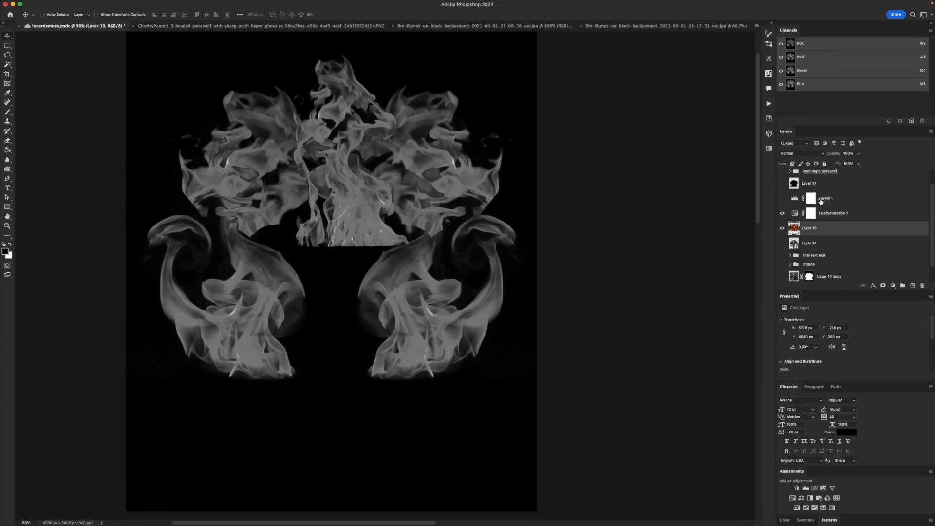
{"action": "left_click", "coordinate": [781, 198]}
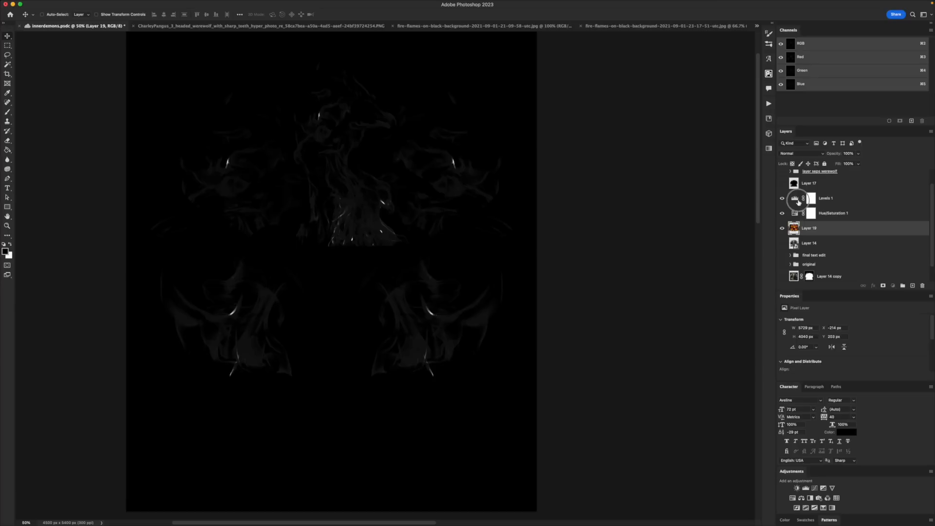
{"action": "left_click", "coordinate": [795, 199]}
{"action": "scroll", "coordinate": [862, 359], "scroll_direction": "down", "scroll_amount": 3}
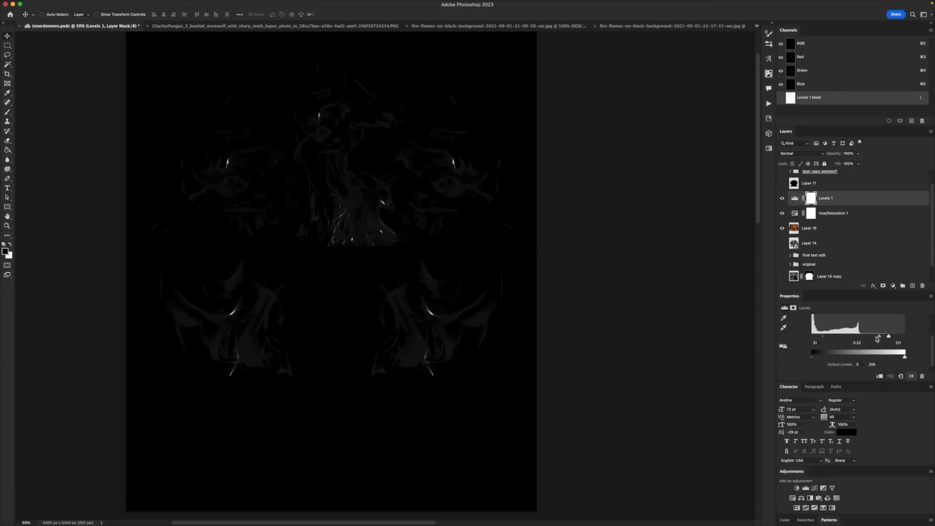
{"action": "left_click_drag", "start_coordinate": [816, 336], "coordinate": [812, 336]}
{"action": "left_click_drag", "start_coordinate": [878, 336], "coordinate": [844, 337]}
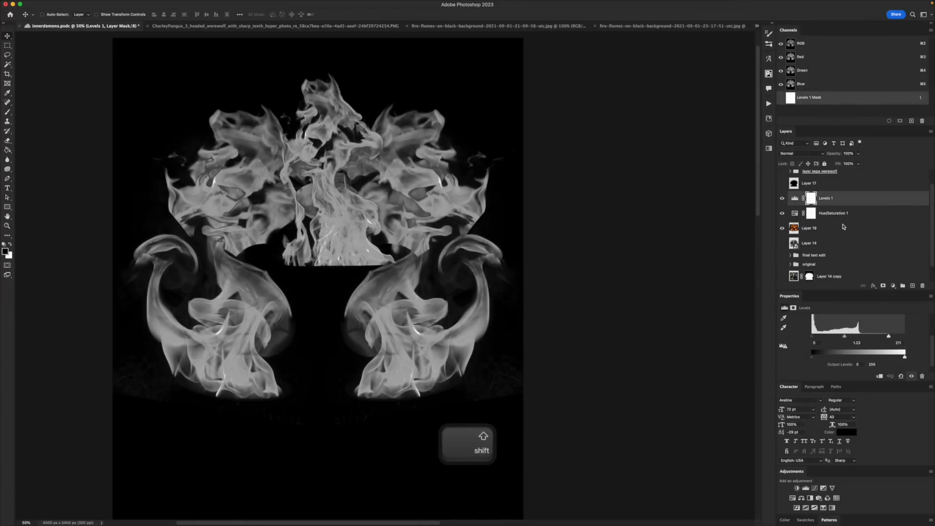
Stamp the visible greyscale flames onto a new layer and name it "base"
{"action": "key", "text": "shift+alt+super+e"}
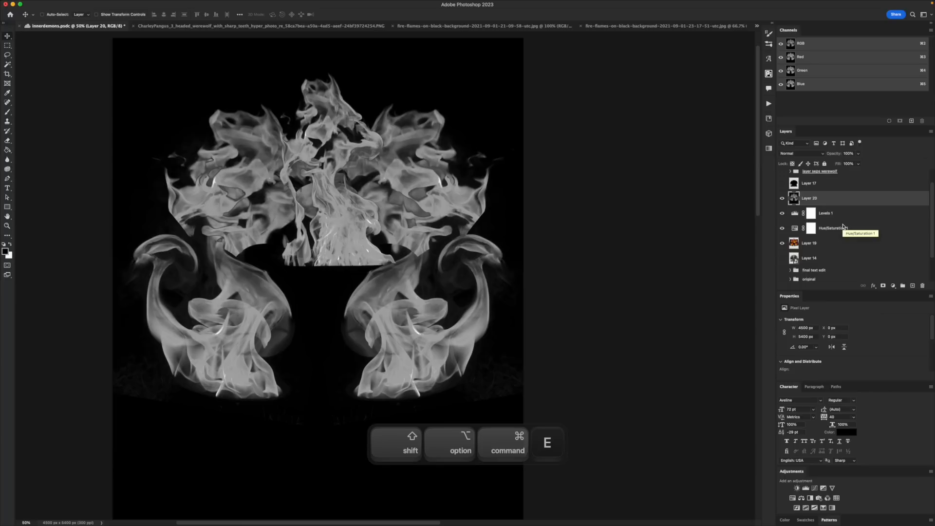
{"action": "double_click", "coordinate": [813, 198]}
{"action": "type", "text": "base"}
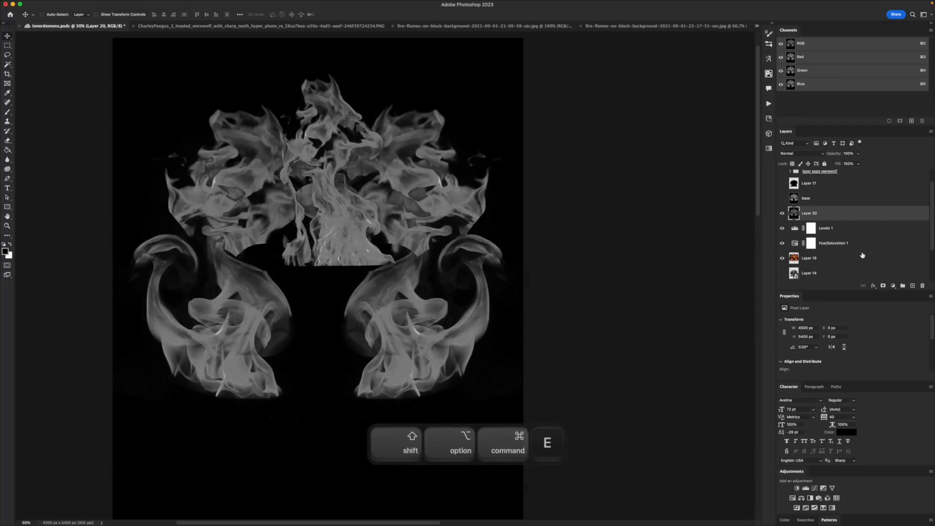
Move the stamped flame layer above the base layer and name it "1"
{"action": "left_click_drag", "start_coordinate": [819, 214], "coordinate": [818, 191]}
{"action": "double_click", "coordinate": [808, 198]}
{"action": "type", "text": "1"}
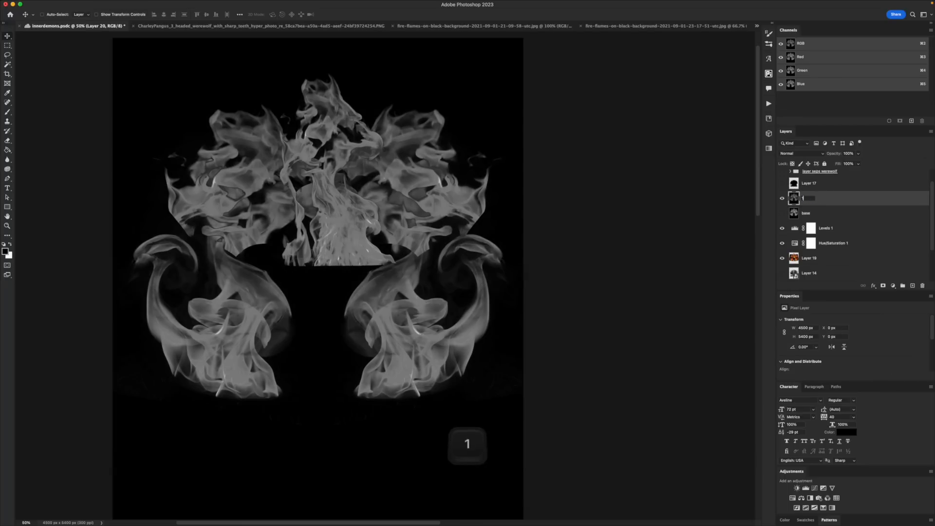
Darken the flames with Levels 1, stamp the result onto a new layer above layer 1 and name it "2"
{"action": "left_click", "coordinate": [796, 230]}
{"action": "scroll", "coordinate": [843, 347], "scroll_direction": "down", "scroll_amount": 2}
{"action": "left_click_drag", "start_coordinate": [859, 336], "coordinate": [871, 335]}
{"action": "type", "text": "d"}
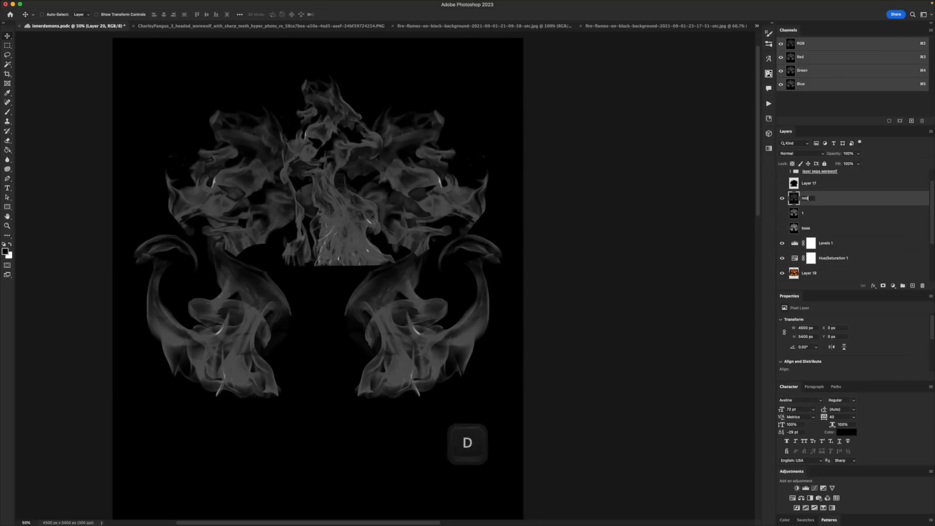
{"action": "key", "text": "BackSpace"}
{"action": "type", "text": "2"}
{"action": "key", "text": "Return"}
Hide layer 2 and darken the flames further by adjusting the Levels 1 midtones
{"action": "left_click", "coordinate": [782, 198]}
{"action": "left_click", "coordinate": [810, 243]}
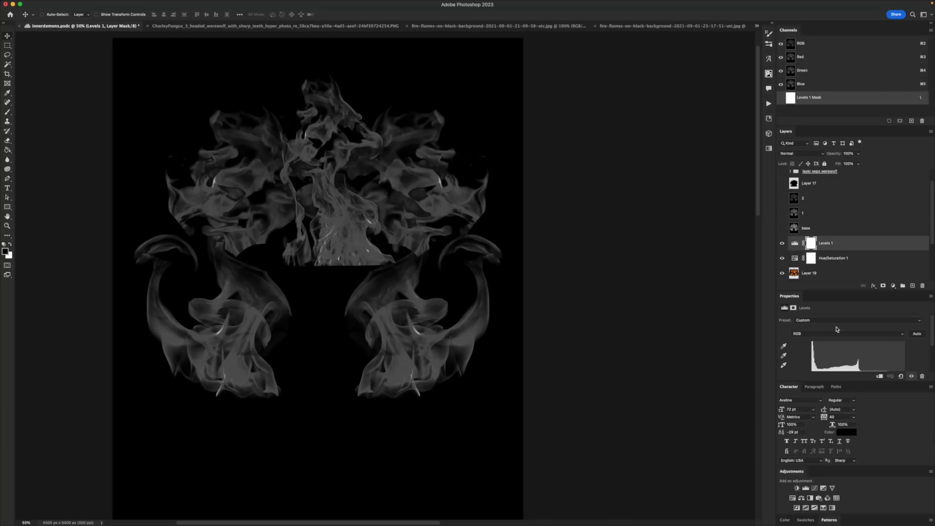
{"action": "scroll", "coordinate": [832, 315], "scroll_direction": "down", "scroll_amount": 2}
{"action": "left_click_drag", "start_coordinate": [871, 340], "coordinate": [876, 337]}
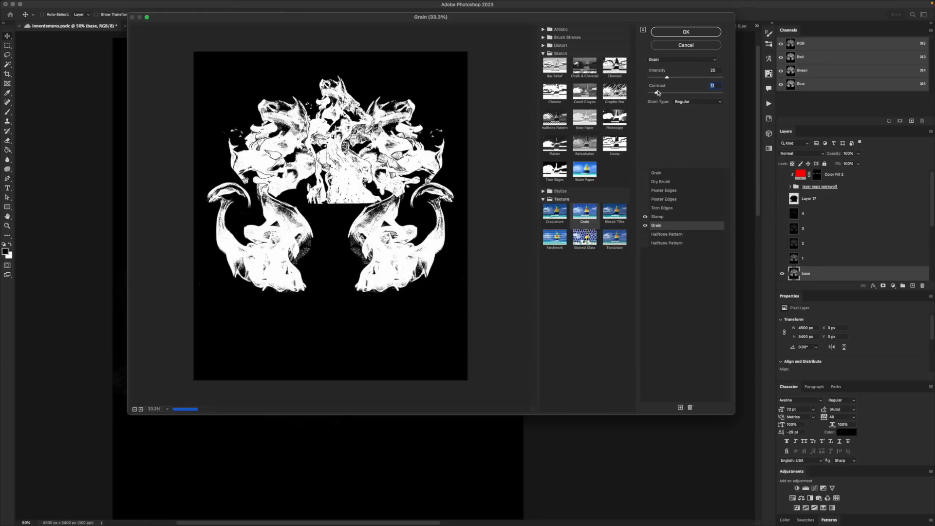
Apply the Stamp and Grain filters to the base layer with Grain contrast 16, and delete its black areas
{"action": "left_click", "coordinate": [661, 92]}
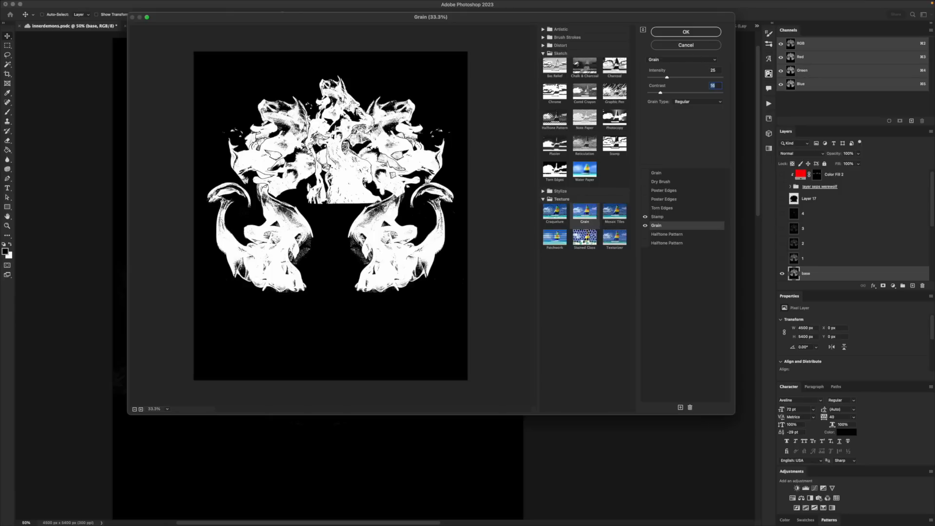
{"action": "left_click", "coordinate": [682, 31]}
{"action": "key", "text": "w"}
{"action": "left_click", "coordinate": [259, 64]}
{"action": "key", "text": "BackSpace"}
{"action": "key", "text": "super+d"}
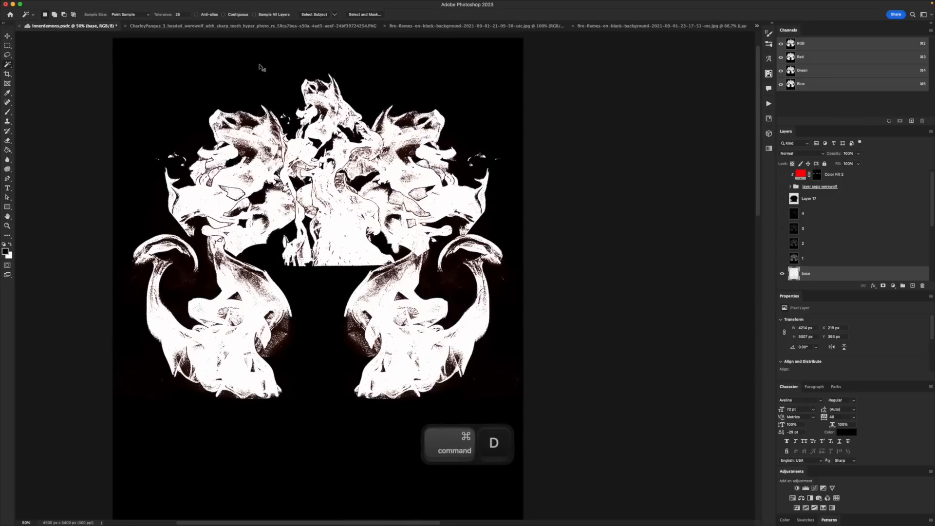
Hide base, move layer 1 below it, and apply the last filter to layers 2 and 3
{"action": "left_click", "coordinate": [782, 273]}
{"action": "left_click_drag", "start_coordinate": [809, 214], "coordinate": [807, 231]}
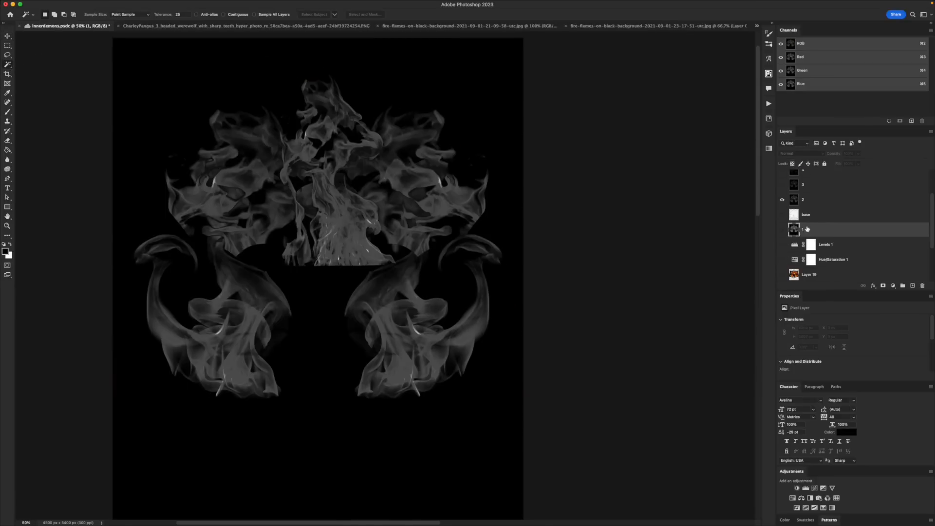
{"action": "left_click", "coordinate": [821, 205]}
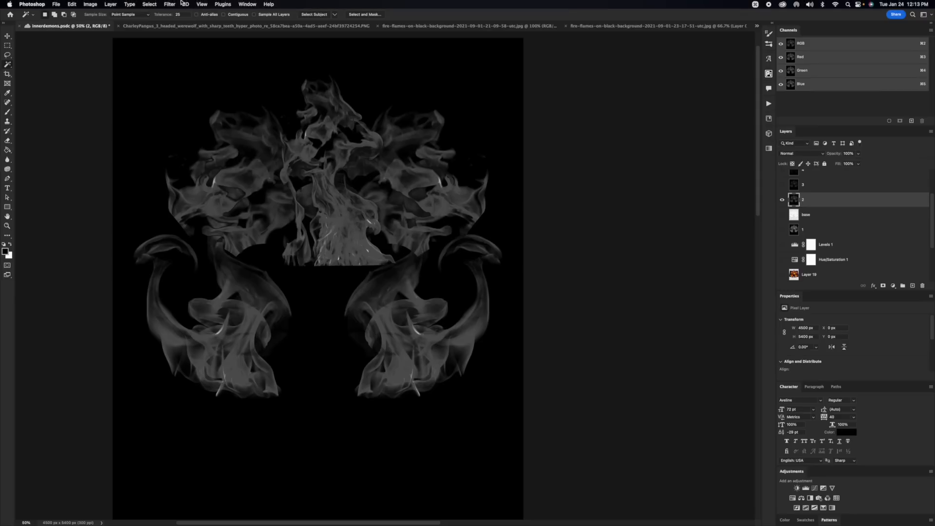
{"action": "left_click", "coordinate": [169, 4]}
{"action": "left_click", "coordinate": [177, 14]}
{"action": "left_click", "coordinate": [779, 200]}
{"action": "left_click", "coordinate": [795, 184]}
{"action": "left_click", "coordinate": [170, 3]}
{"action": "left_click", "coordinate": [175, 14]}
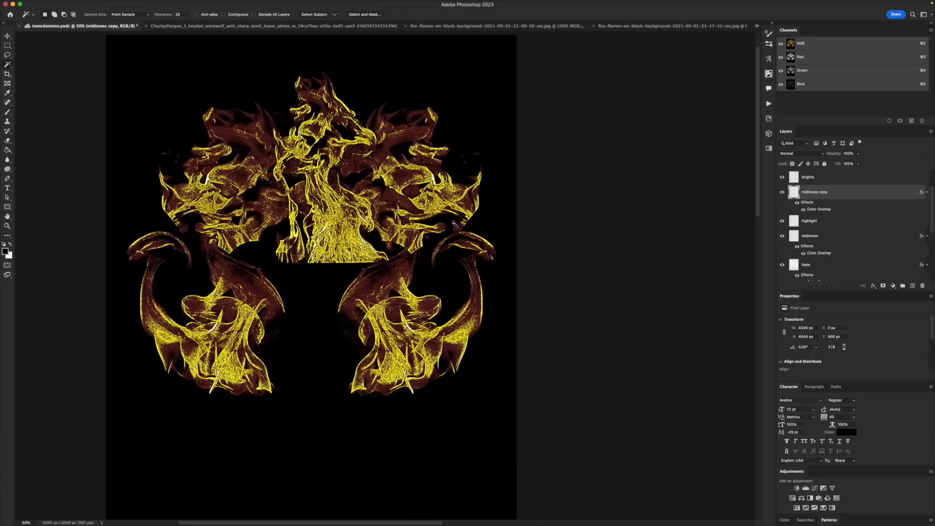
Hide the colour separations, show Levels 1 and Hue/Saturation 1, and lighten the greyscale flames with Levels 1 for an extra tone
{"action": "left_click_drag", "start_coordinate": [782, 192], "coordinate": [782, 266]}
{"action": "left_click", "coordinate": [781, 227]}
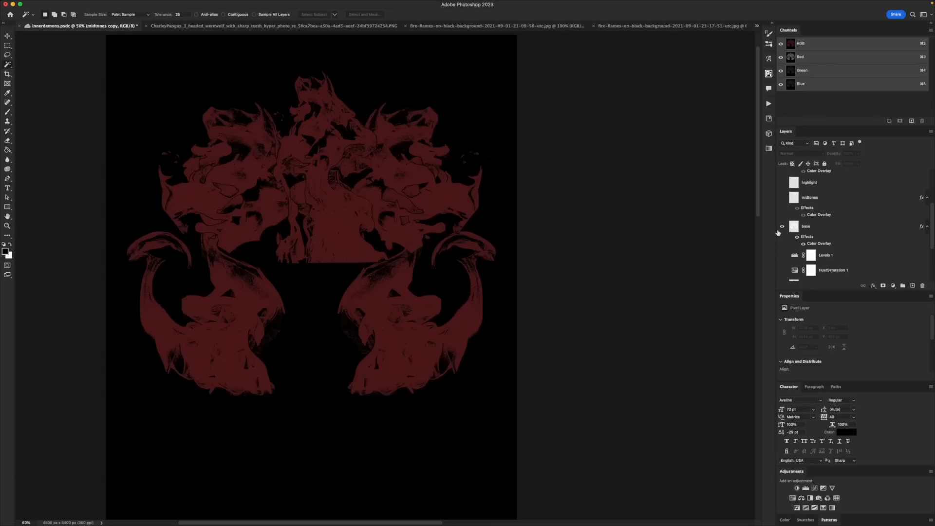
{"action": "left_click", "coordinate": [782, 226]}
{"action": "left_click", "coordinate": [781, 255]}
{"action": "left_click", "coordinate": [782, 271]}
{"action": "left_click", "coordinate": [828, 255]}
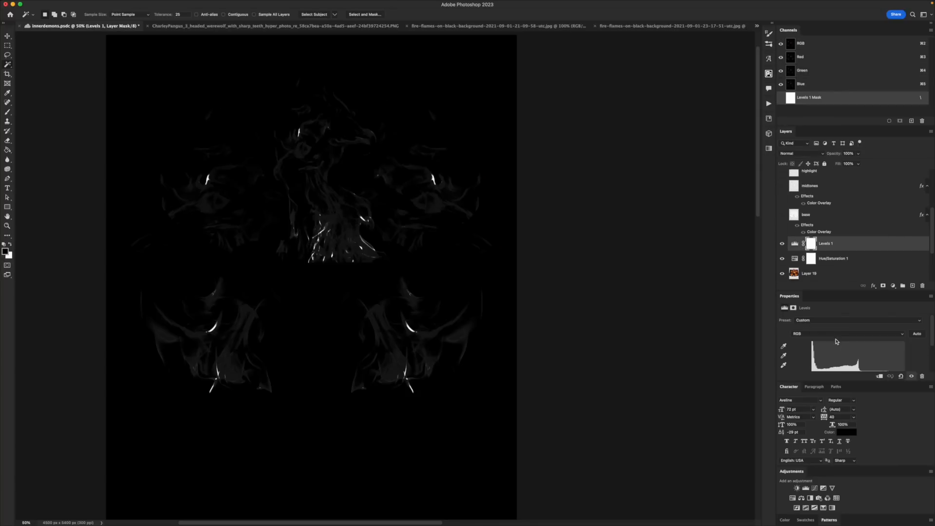
{"action": "left_click_drag", "start_coordinate": [826, 343], "coordinate": [809, 341]}
{"action": "left_click_drag", "start_coordinate": [872, 343], "coordinate": [852, 343]}
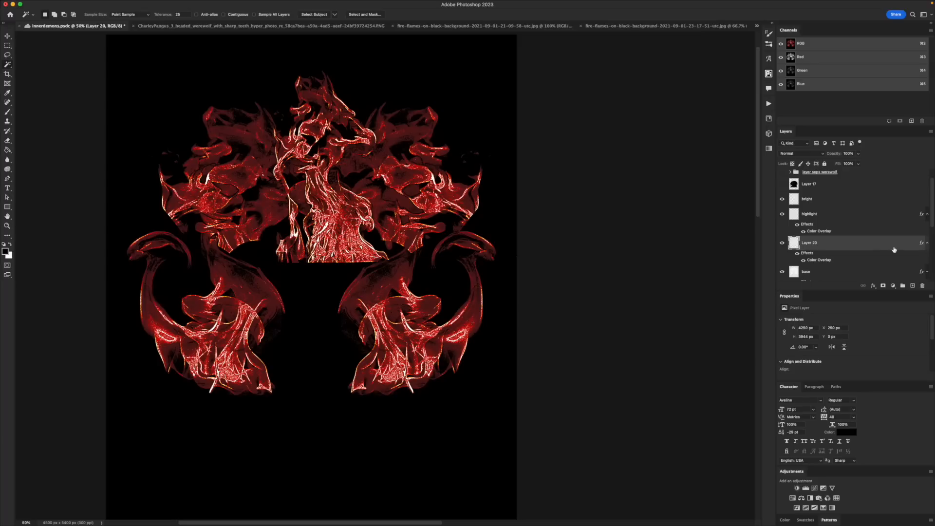
Show Layer 17, the werewolf separation group and Color Fill 2 over the red flame separations
{"action": "scroll", "coordinate": [813, 201], "scroll_direction": "up", "scroll_amount": 1}
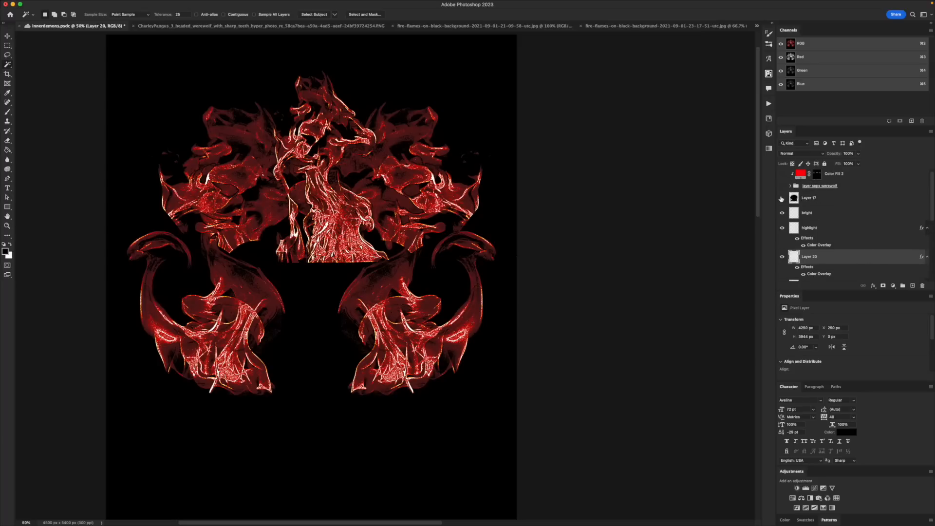
{"action": "left_click", "coordinate": [781, 199]}
{"action": "left_click", "coordinate": [782, 186]}
{"action": "left_click", "coordinate": [782, 178]}
{"action": "left_click_drag", "start_coordinate": [566, 295], "coordinate": [557, 289]}
{"action": "left_click_drag", "start_coordinate": [344, 239], "coordinate": [363, 254]}
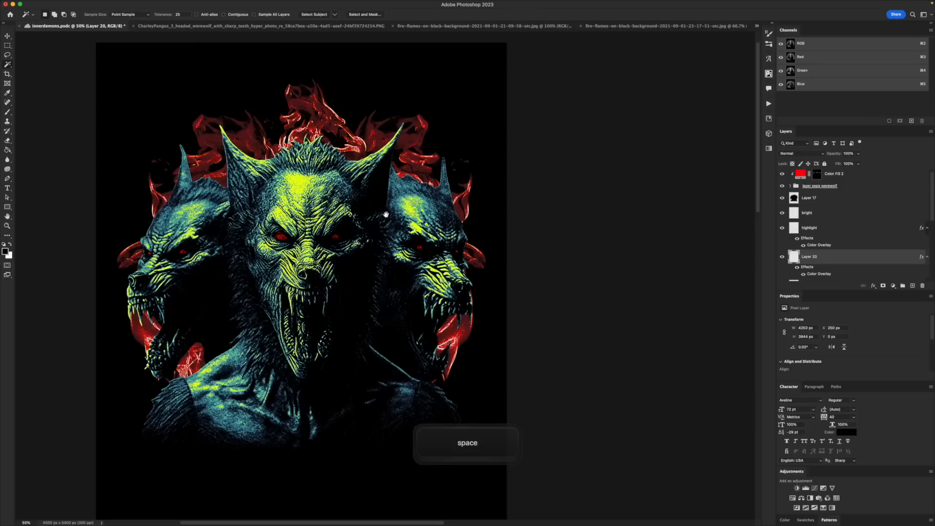
{"action": "left_click_drag", "start_coordinate": [385, 214], "coordinate": [377, 208]}
{"action": "scroll", "coordinate": [856, 229], "scroll_direction": "up", "scroll_amount": 1}
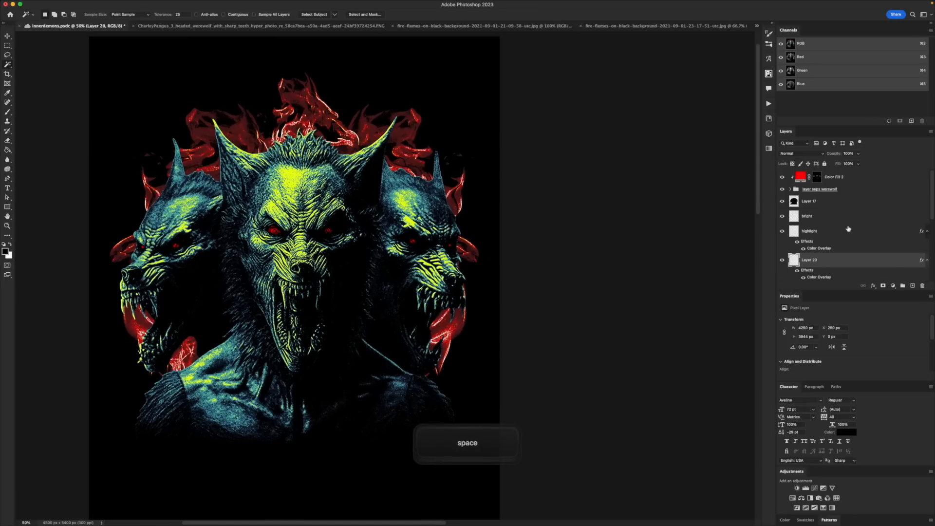
Show the "final text edit" group and move it to the top of the layer stack
{"action": "scroll", "coordinate": [851, 228], "scroll_direction": "down", "scroll_amount": 5}
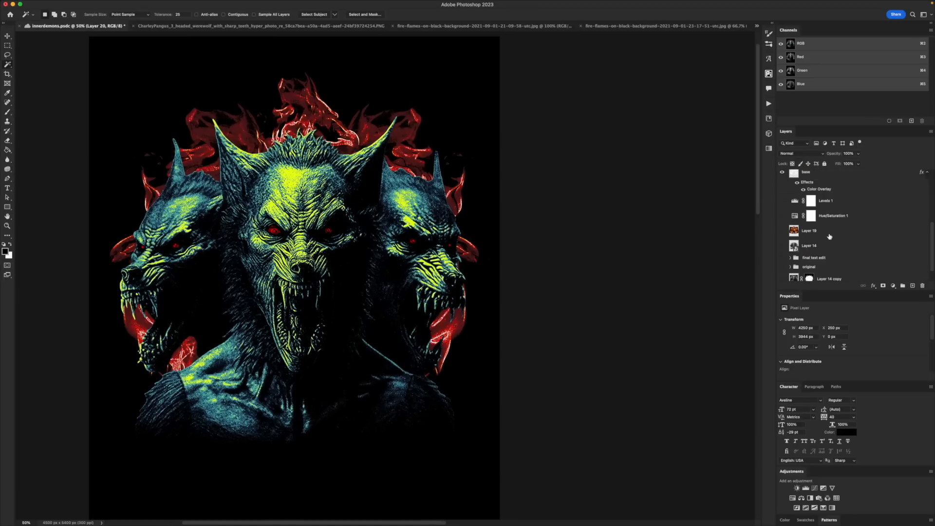
{"action": "scroll", "coordinate": [829, 236], "scroll_direction": "down", "scroll_amount": 1}
{"action": "left_click", "coordinate": [782, 242]}
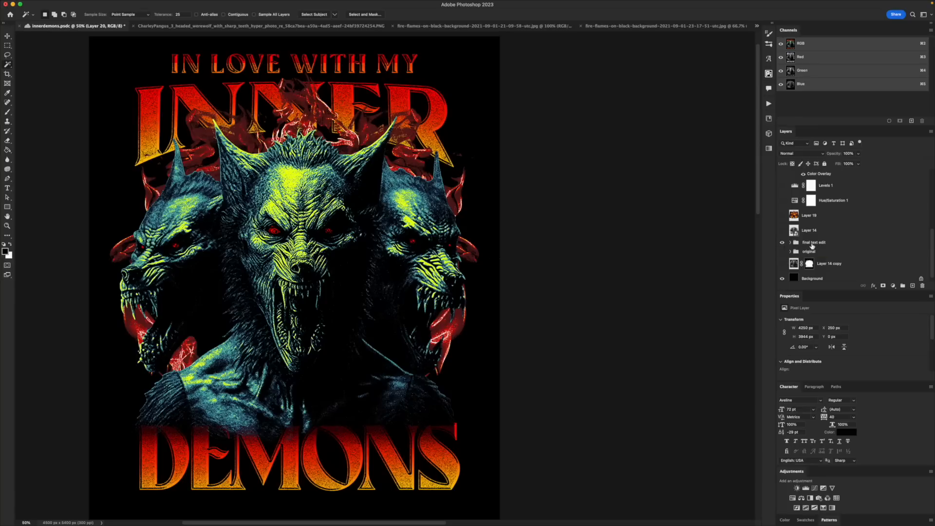
{"action": "left_click", "coordinate": [811, 245]}
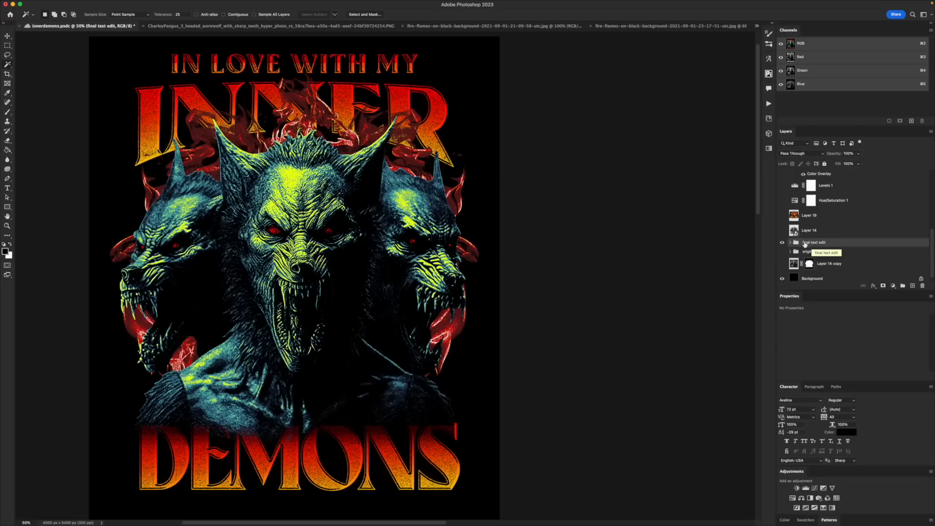
{"action": "left_click_drag", "start_coordinate": [811, 245], "coordinate": [822, 142]}
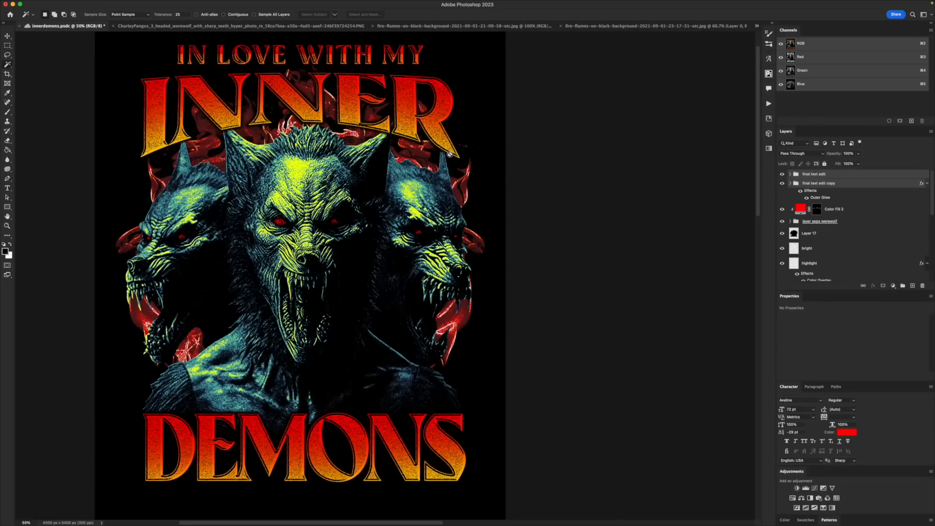
Copy the text's Outer Glow effect to Layer 17 and duplicate both text groups directly below that layer
{"action": "left_click", "coordinate": [819, 236]}
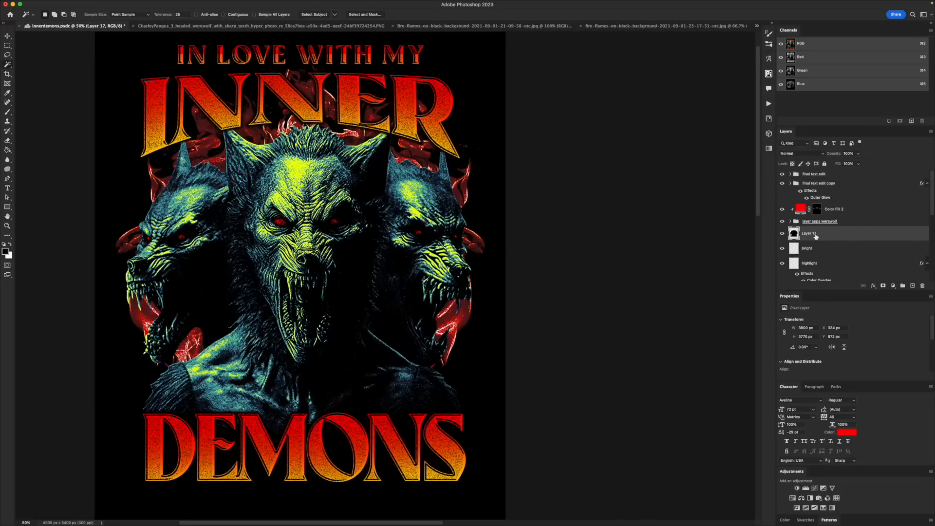
{"action": "left_click_drag", "start_coordinate": [822, 197], "coordinate": [812, 235]}
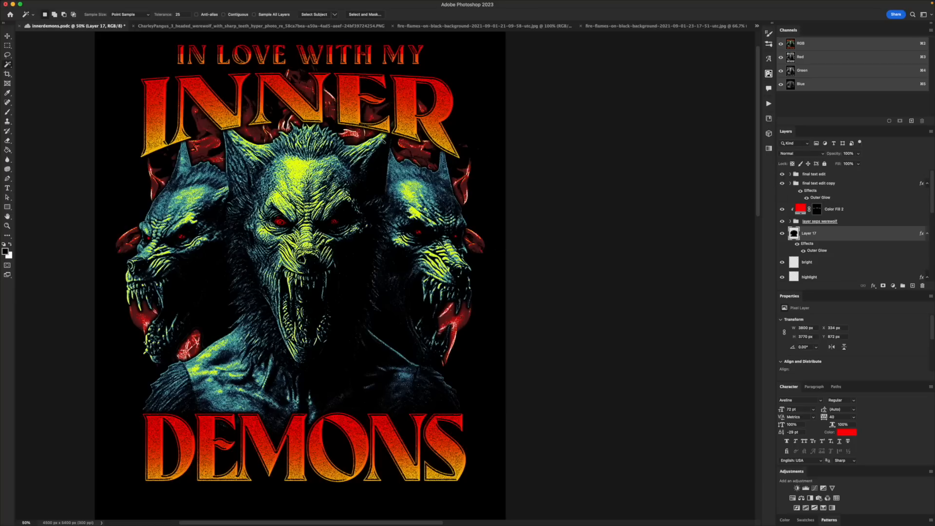
{"action": "left_click", "coordinate": [808, 176]}
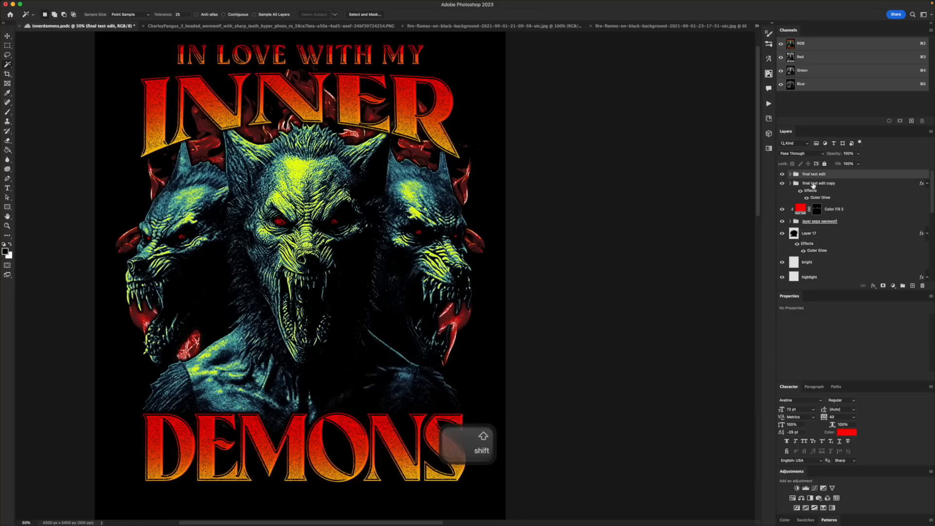
{"action": "left_click", "coordinate": [814, 184], "text": "shift"}
{"action": "left_click_drag", "start_coordinate": [823, 184], "coordinate": [822, 241]}
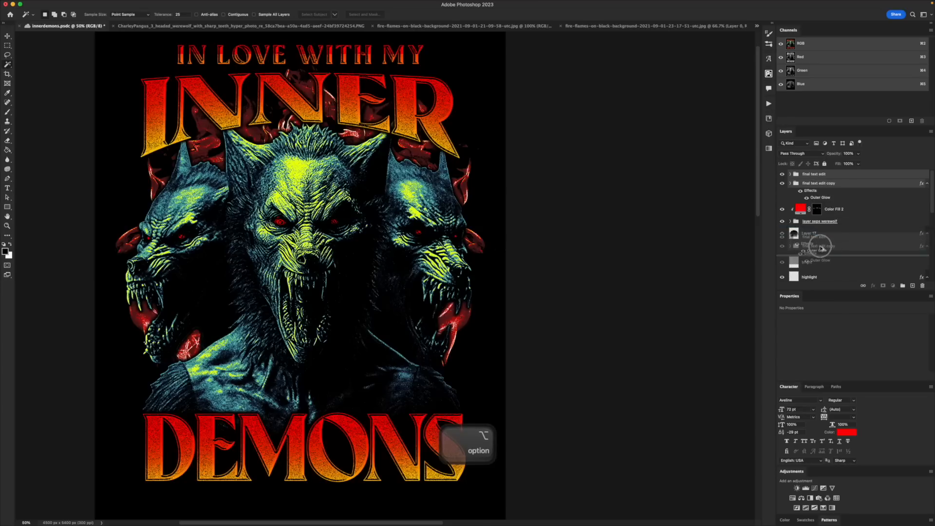
Convert the two topmost "final text edit" groups into one smart object
{"action": "left_click", "coordinate": [813, 175], "text": "shift"}
{"action": "right_click", "coordinate": [813, 175]}
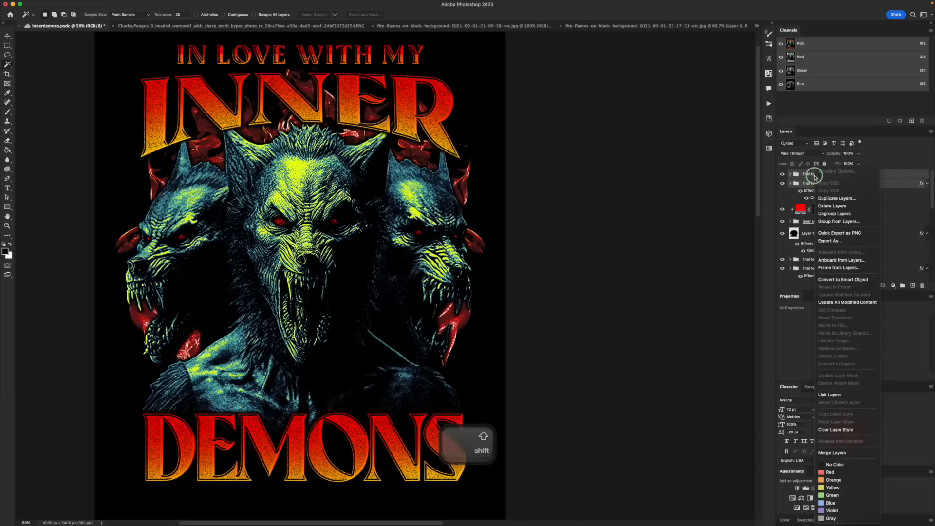
{"action": "left_click", "coordinate": [846, 280]}
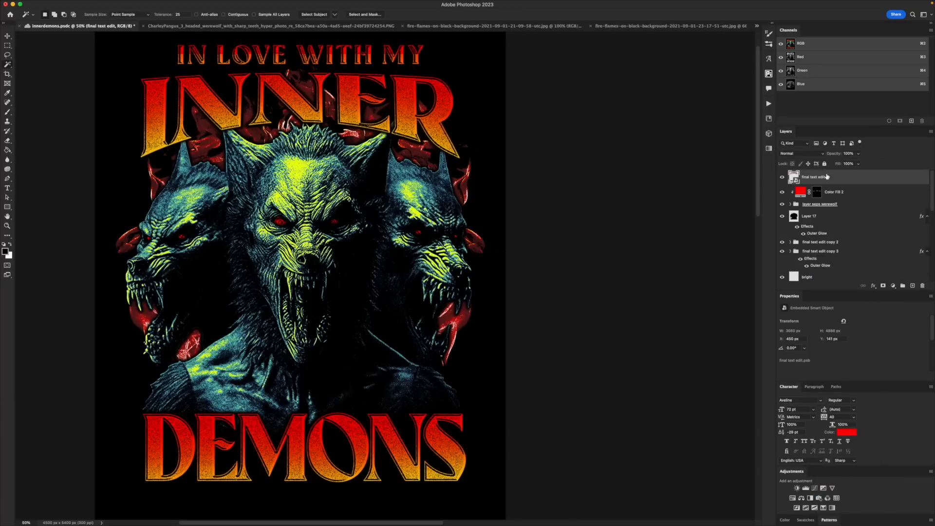
Add a layer mask to the text smart object and brush black over the letters of INNER covering the werewolf's ears
{"action": "left_click", "coordinate": [883, 285]}
{"action": "key", "text": "b"}
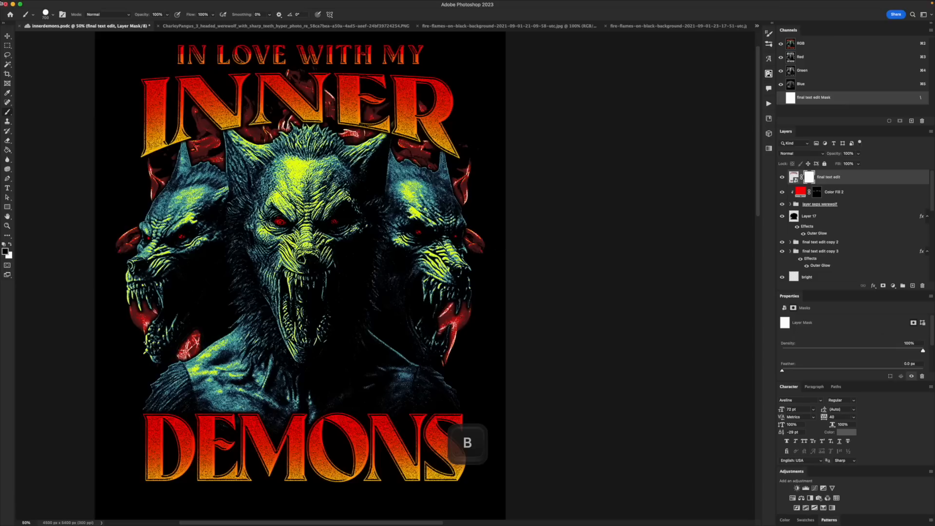
{"action": "left_click", "coordinate": [49, 14]}
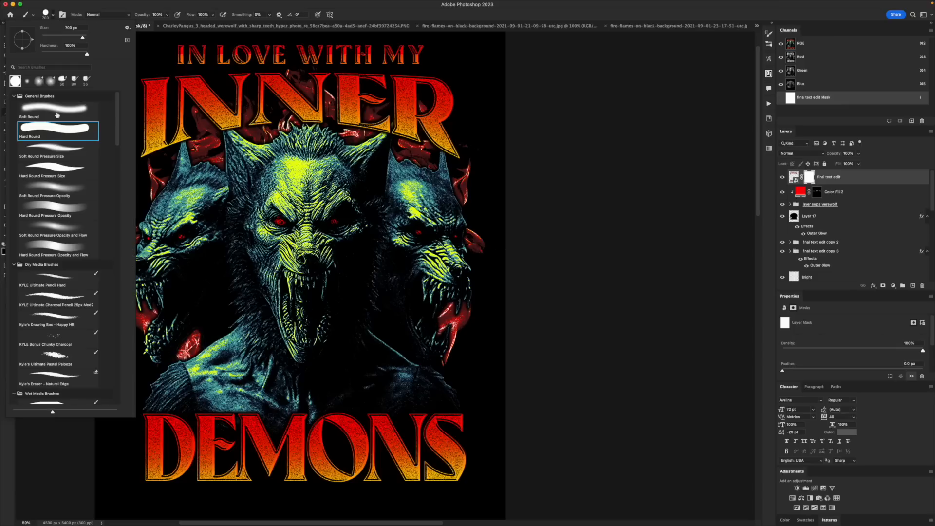
{"action": "mouse_move", "coordinate": [229, 152]}
{"action": "left_mouse_down"}
{"action": "mouse_move", "coordinate": [213, 146]}
{"action": "mouse_move", "coordinate": [212, 133]}
{"action": "mouse_move", "coordinate": [480, 127]}
{"action": "mouse_move", "coordinate": [246, 144]}
{"action": "left_mouse_up"}
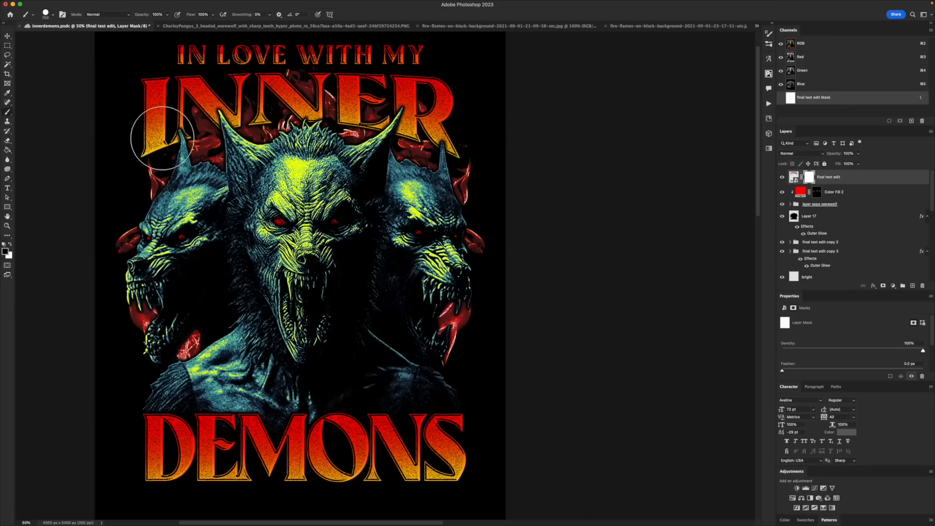